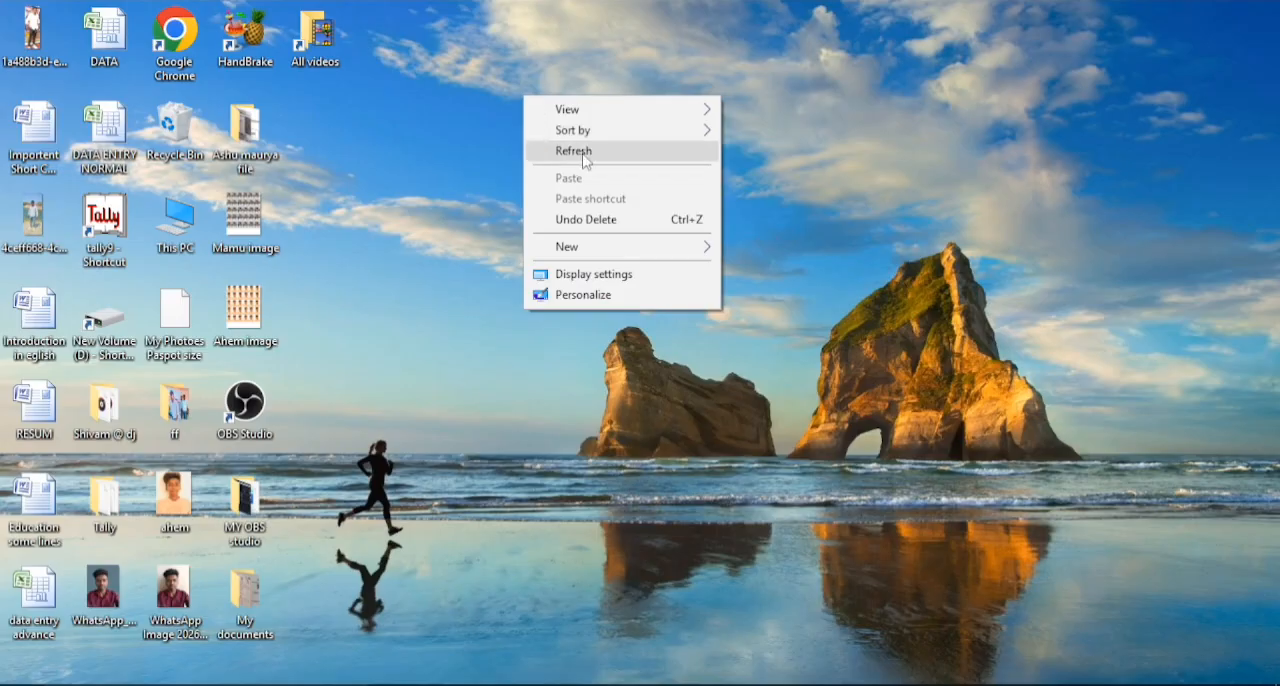
# - Refresh the desktop several times
pyautogui.click(580, 152)
pyautogui.rightClick(505, 111)
pyautogui.click(566, 163)
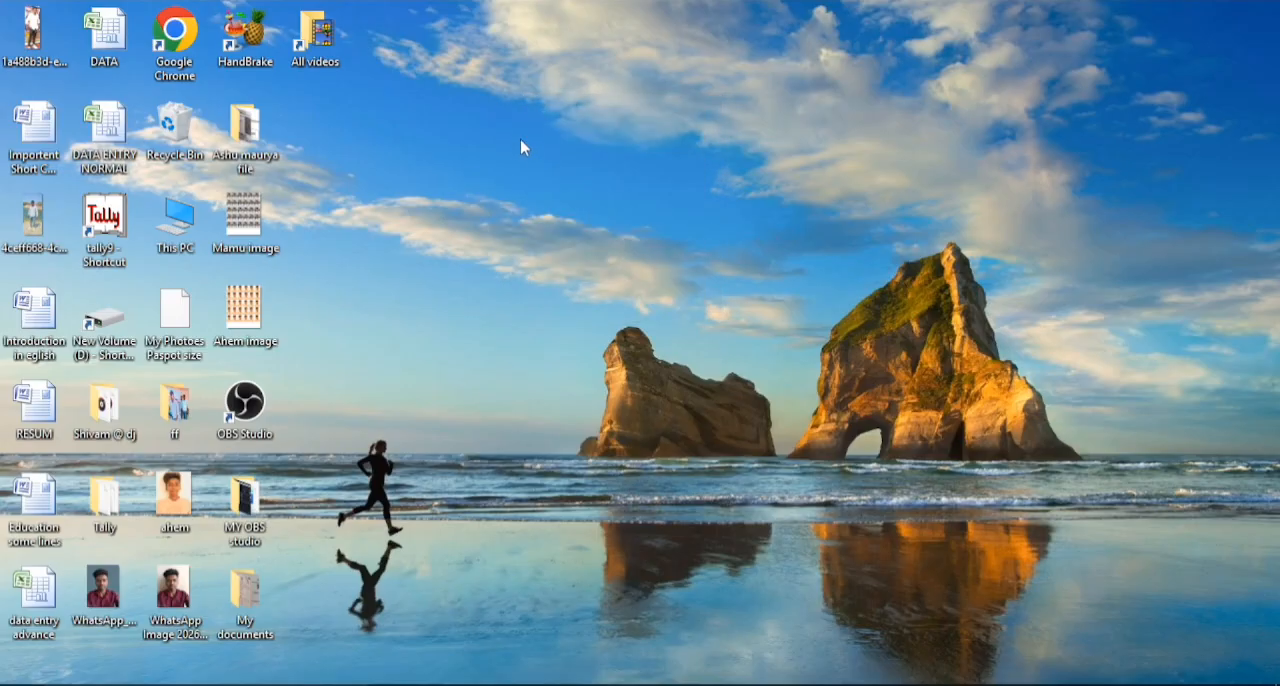
pyautogui.rightClick(520, 139)
pyautogui.click(554, 193)
# - Launch Microsoft Office Word 2007 and close its new blank document window
pyautogui.press('super')
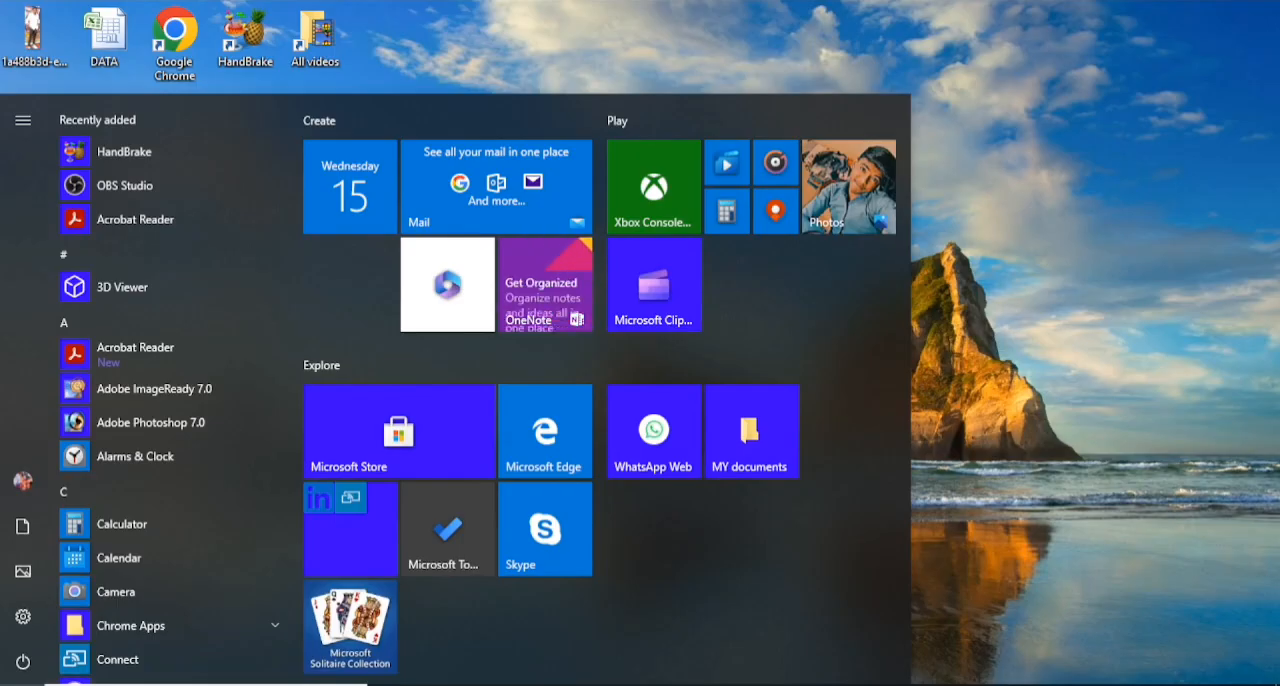
pyautogui.write('wo')
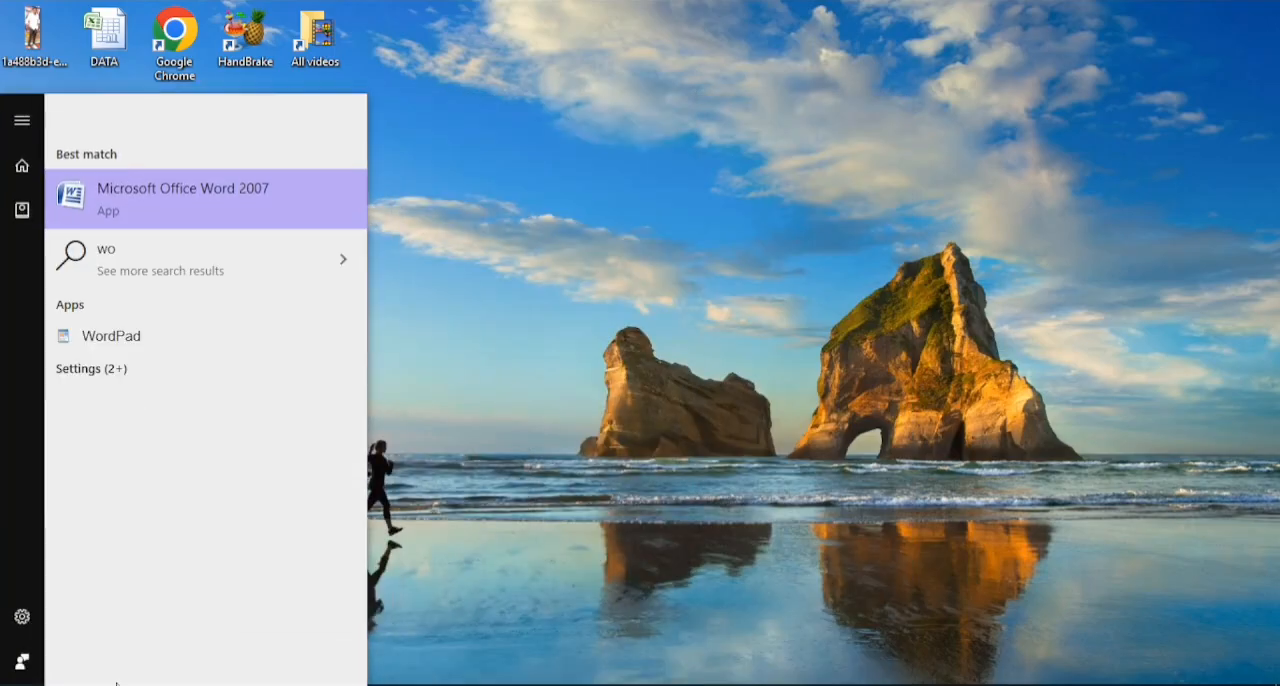
pyautogui.click(211, 211)
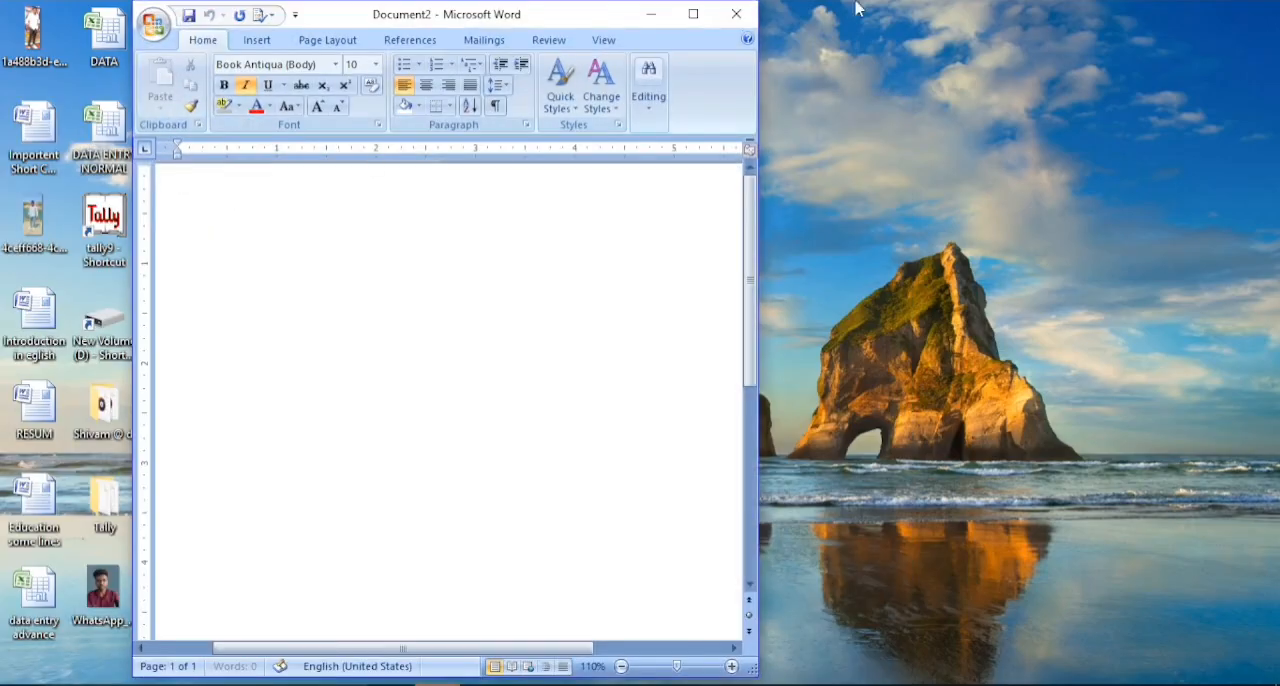
pyautogui.click(736, 14)
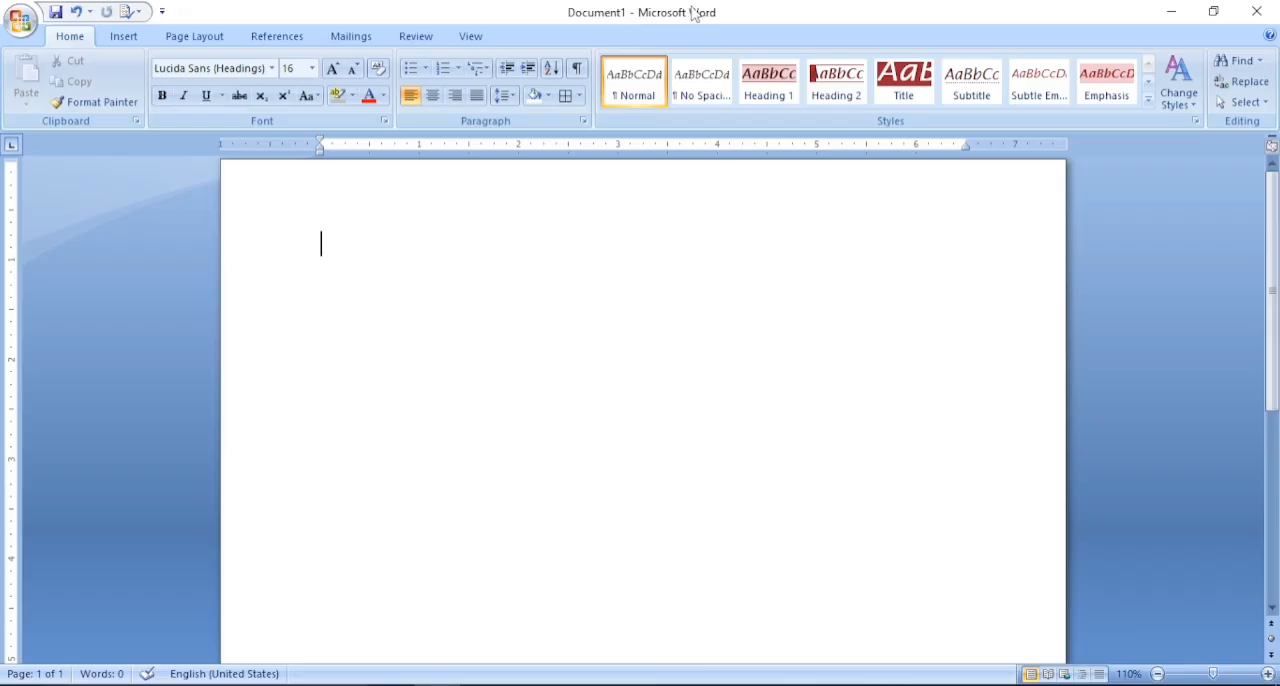
# - Try out the window controls on the blank Document1 by minimizing and reopening it, and by shrinking, widening and maximizing it
pyautogui.click(1171, 14)
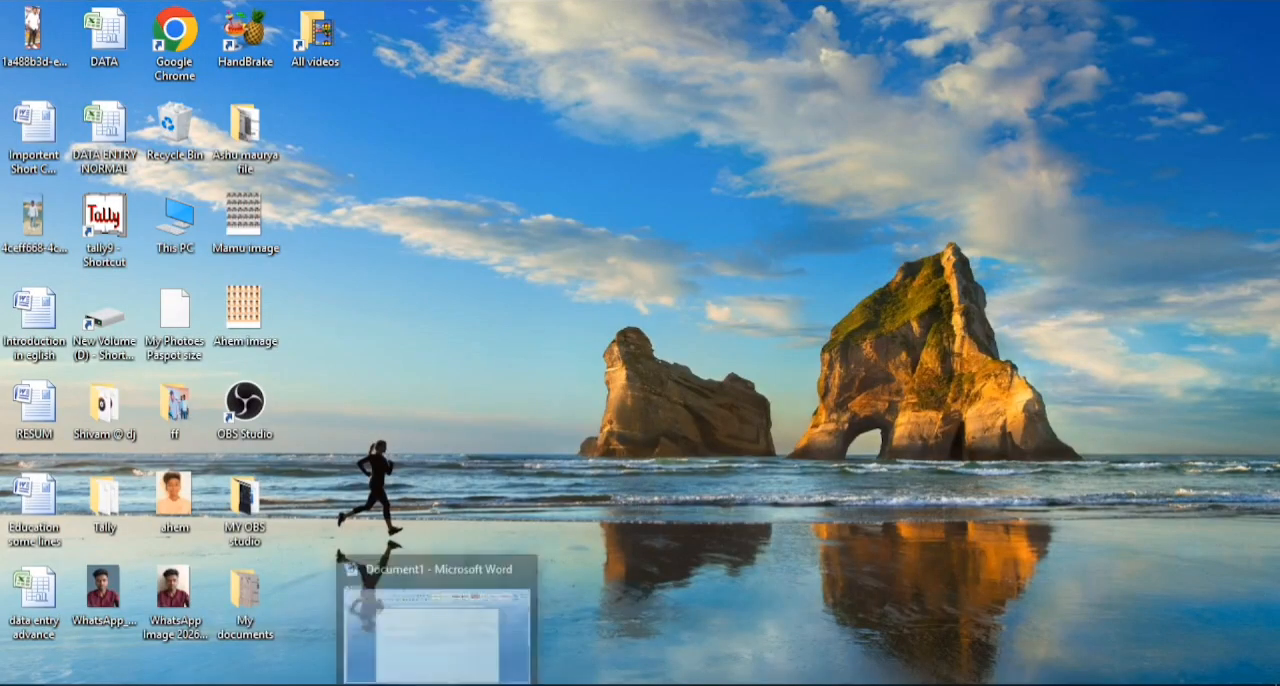
pyautogui.click(438, 685)
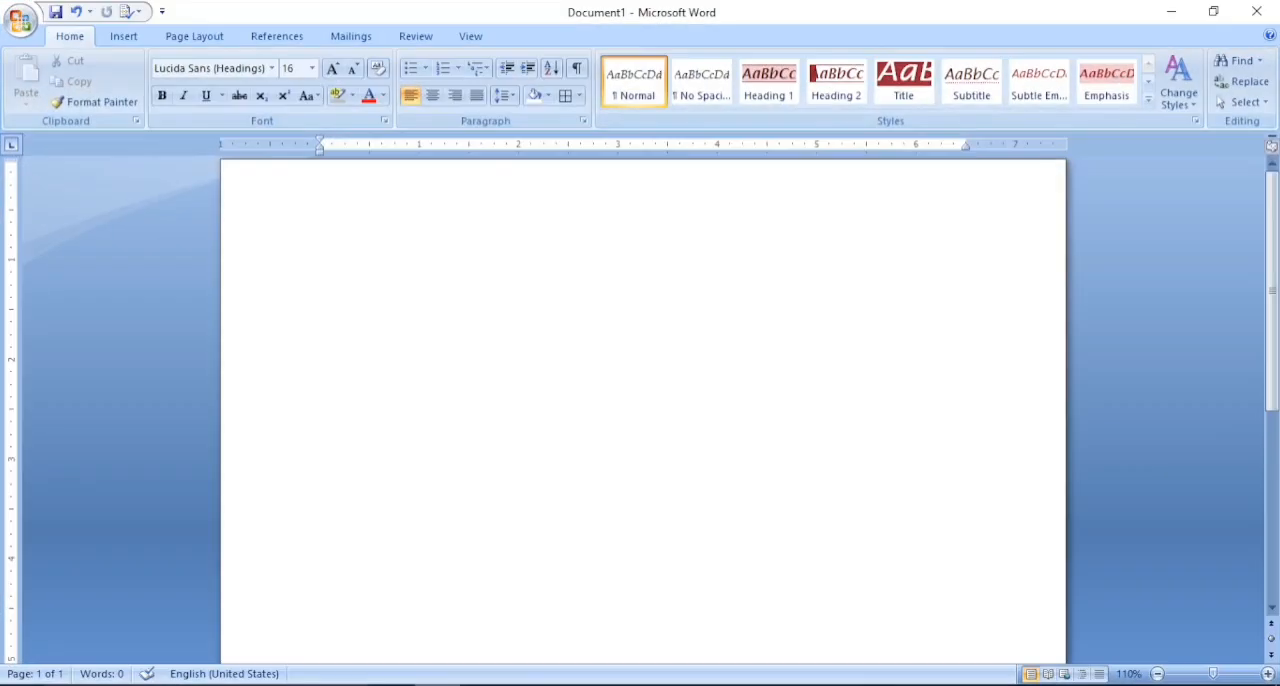
pyautogui.click(1213, 11)
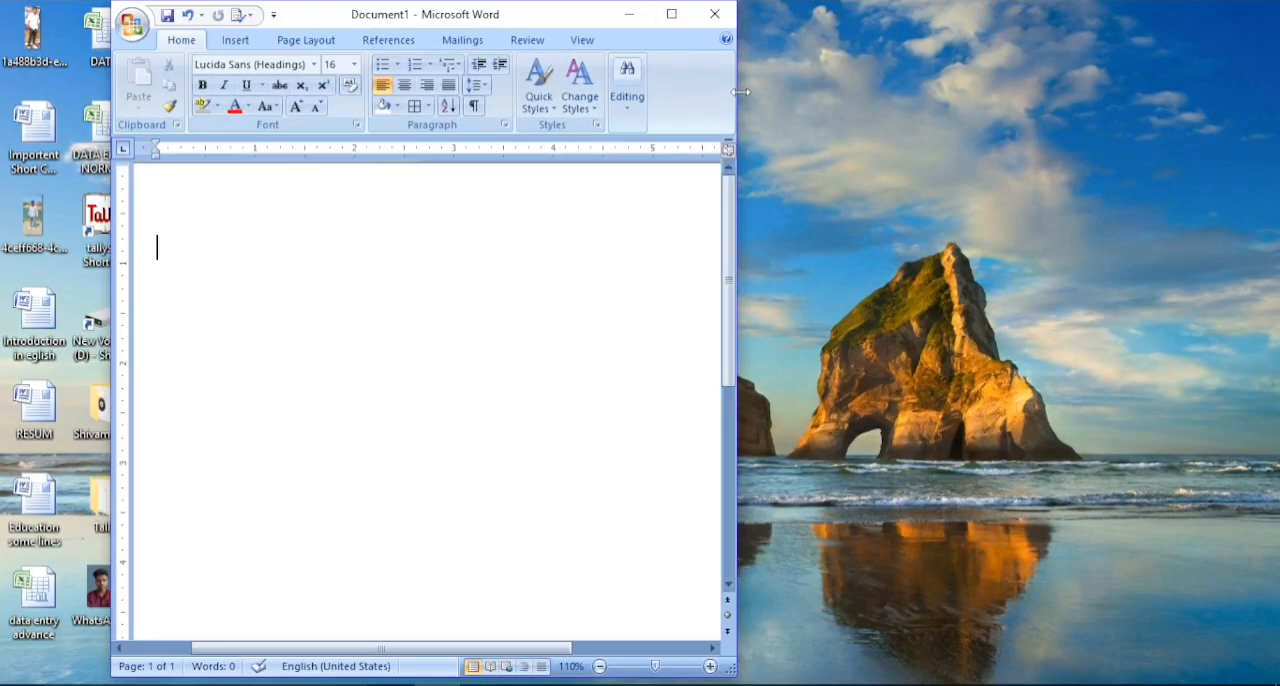
pyautogui.moveTo(740, 92); pyautogui.dragTo(837, 92)
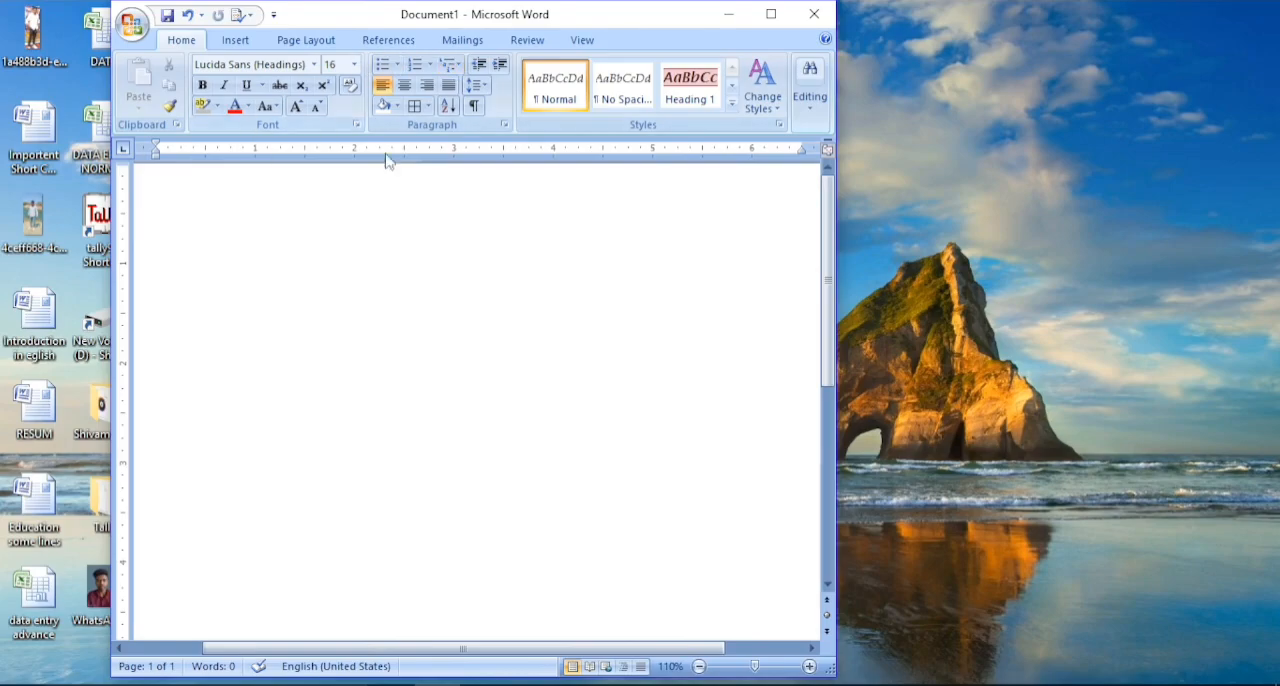
pyautogui.click(784, 14)
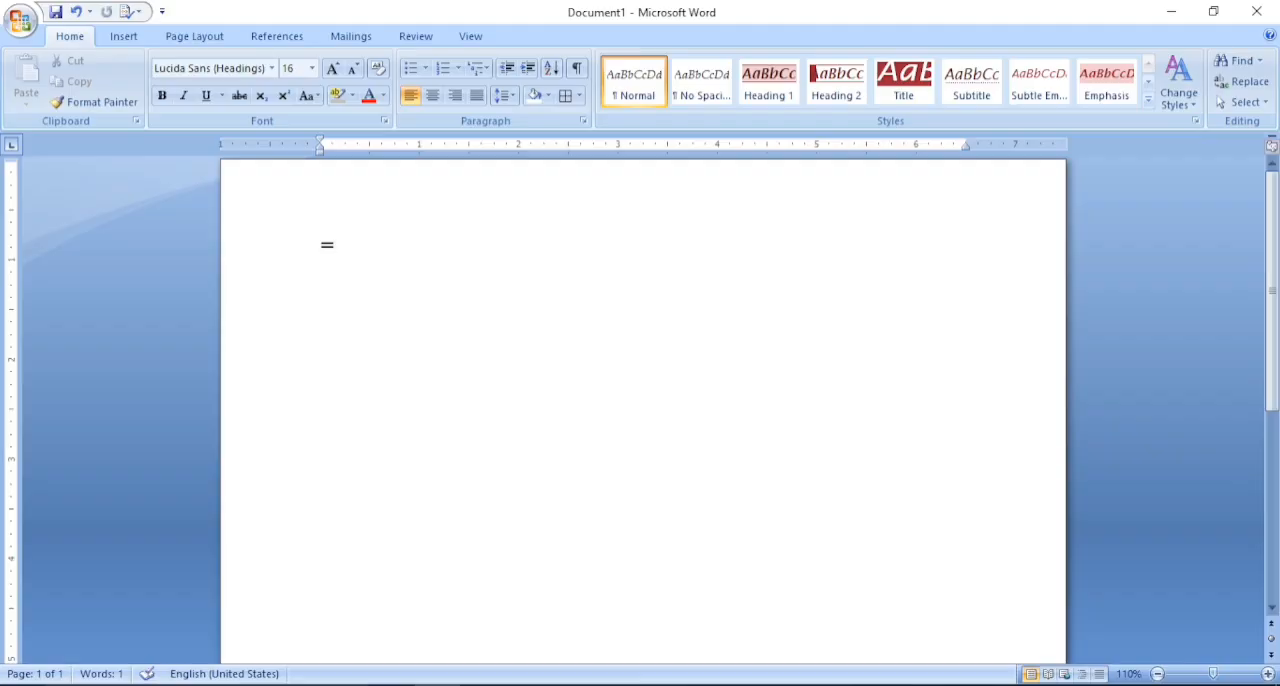
# - Generate sample paragraphs in the blank document with the =rand() formula
pyautogui.write('rand()')
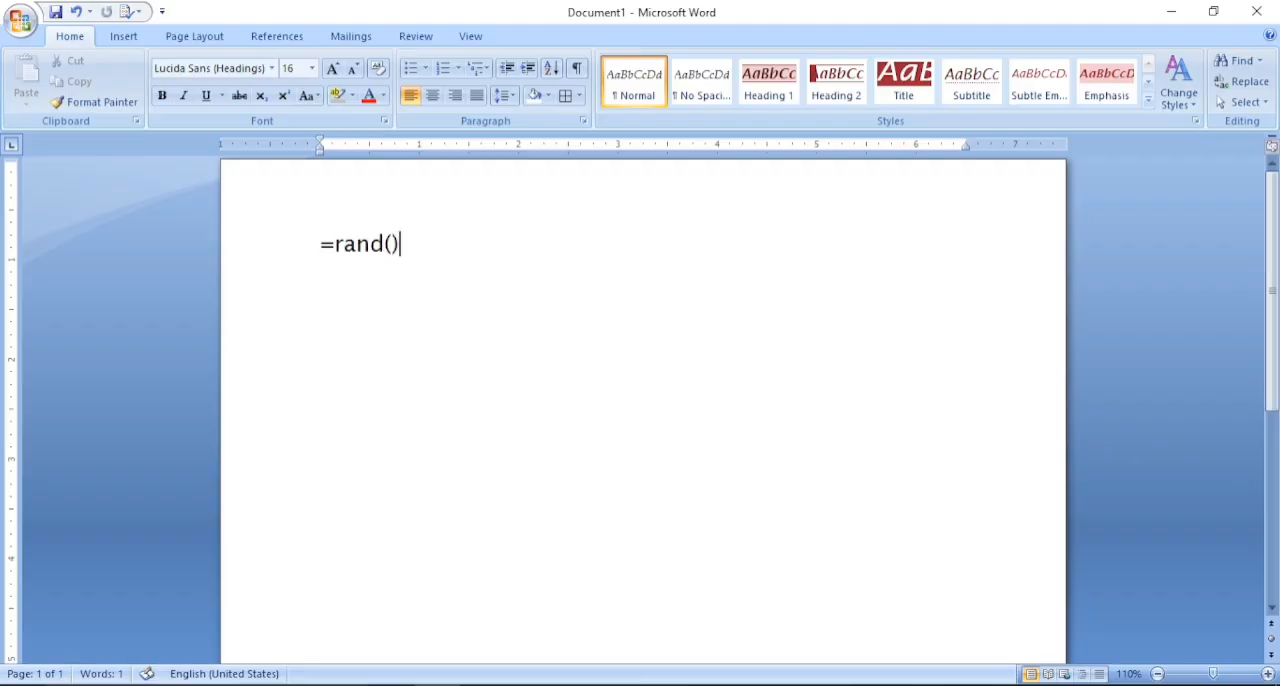
pyautogui.press('Return')
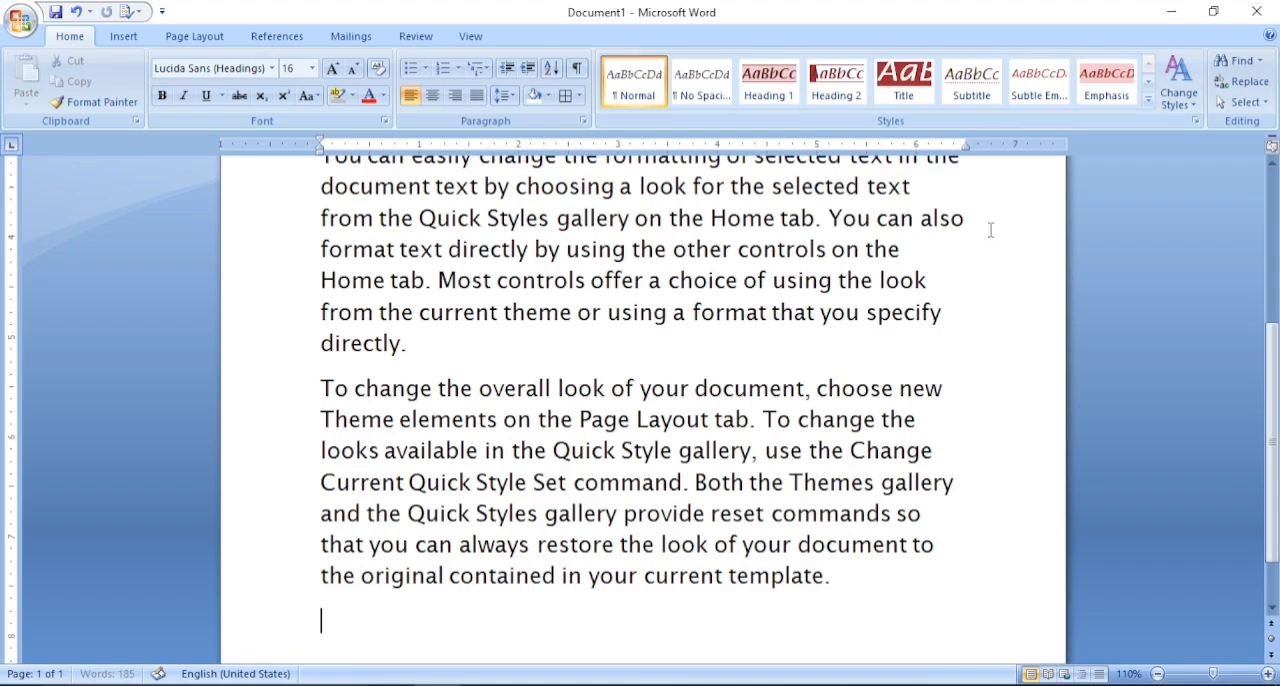
# - Insert several blank lines between the first and second paragraphs
pyautogui.scroll(4, 1246, 344)
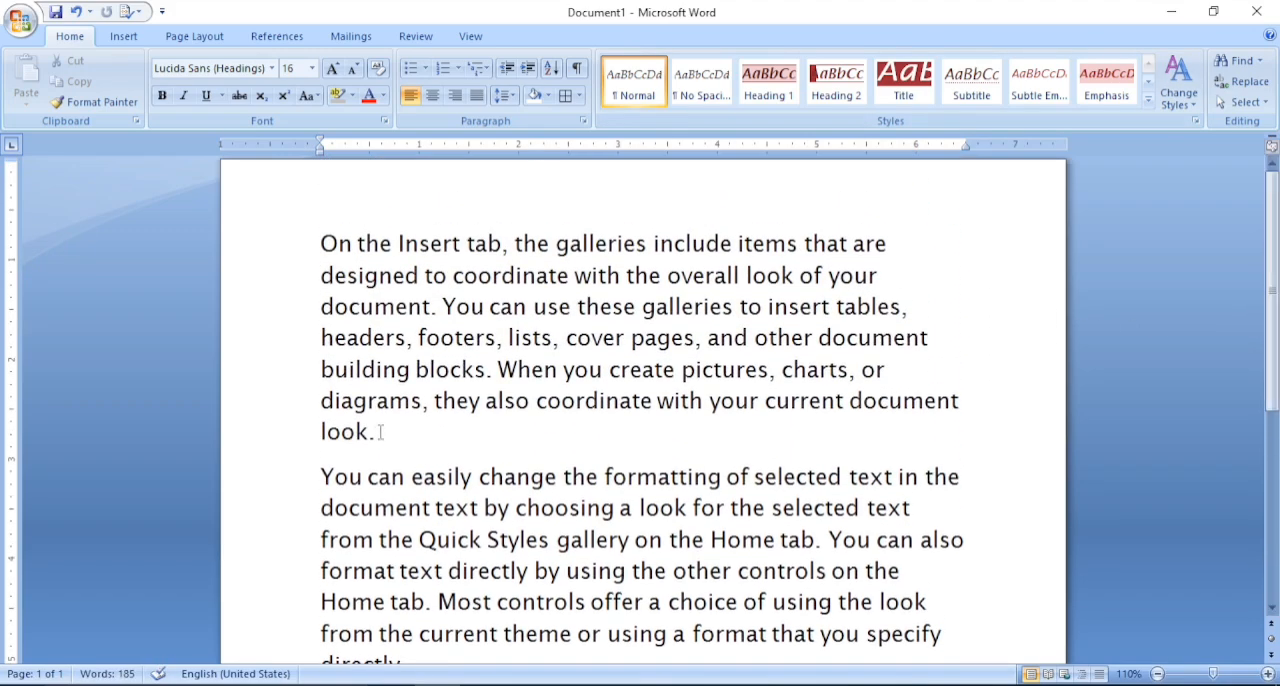
pyautogui.click(318, 465)
pyautogui.click(321, 470)
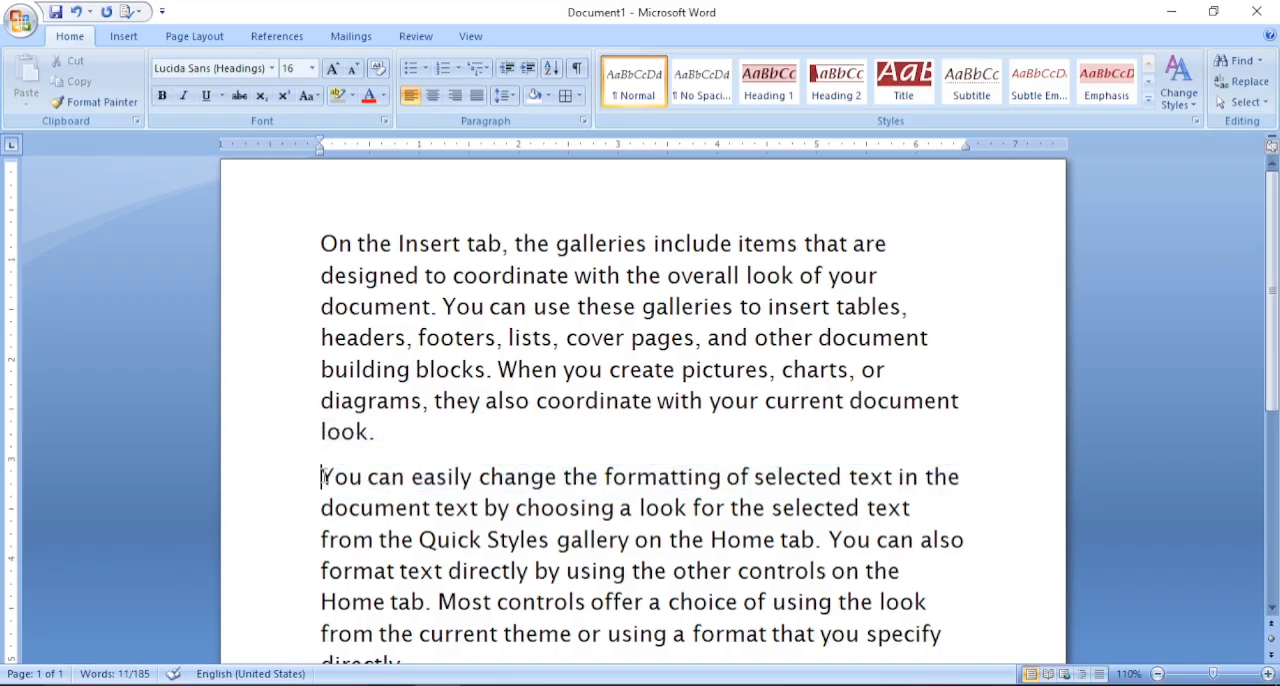
pyautogui.press('Return')
pyautogui.press('Return')
pyautogui.press('Return')
pyautogui.press('Return')
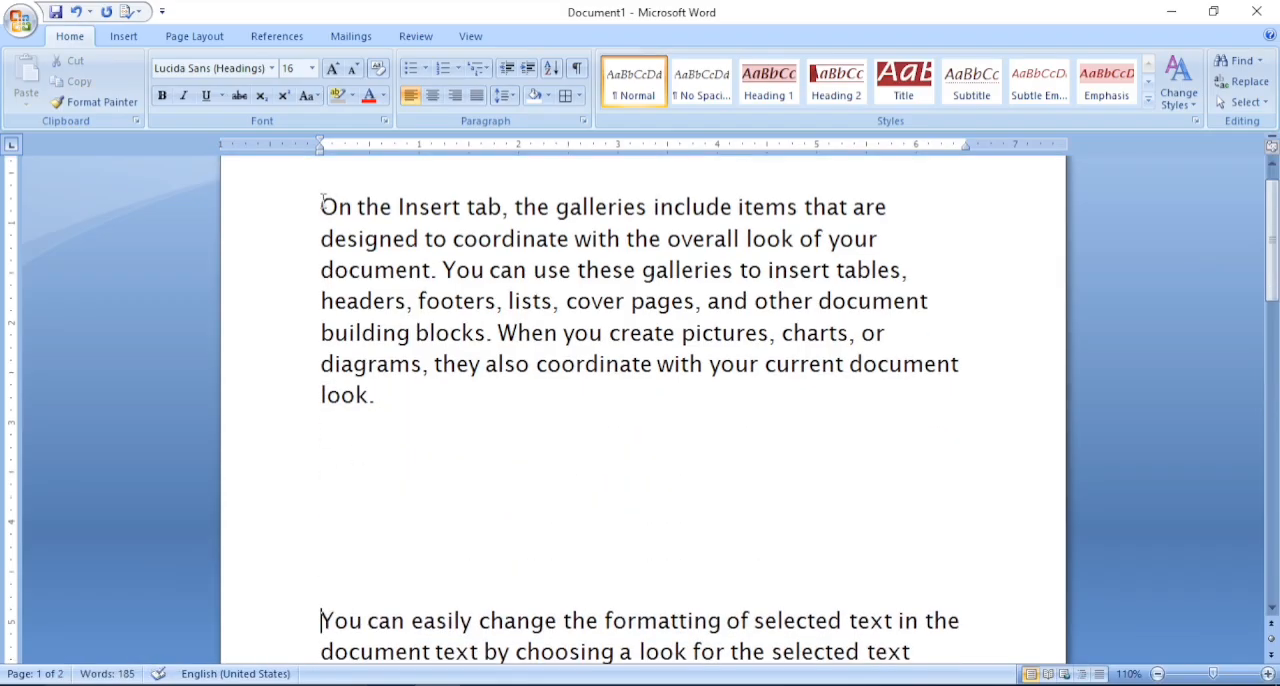
# - Copy "On the" from the start of the first paragraph and paste it repeatedly after "look." at that paragraph's end
pyautogui.moveTo(322, 207); pyautogui.dragTo(398, 207)
pyautogui.hotkey('ctrl', 'c')
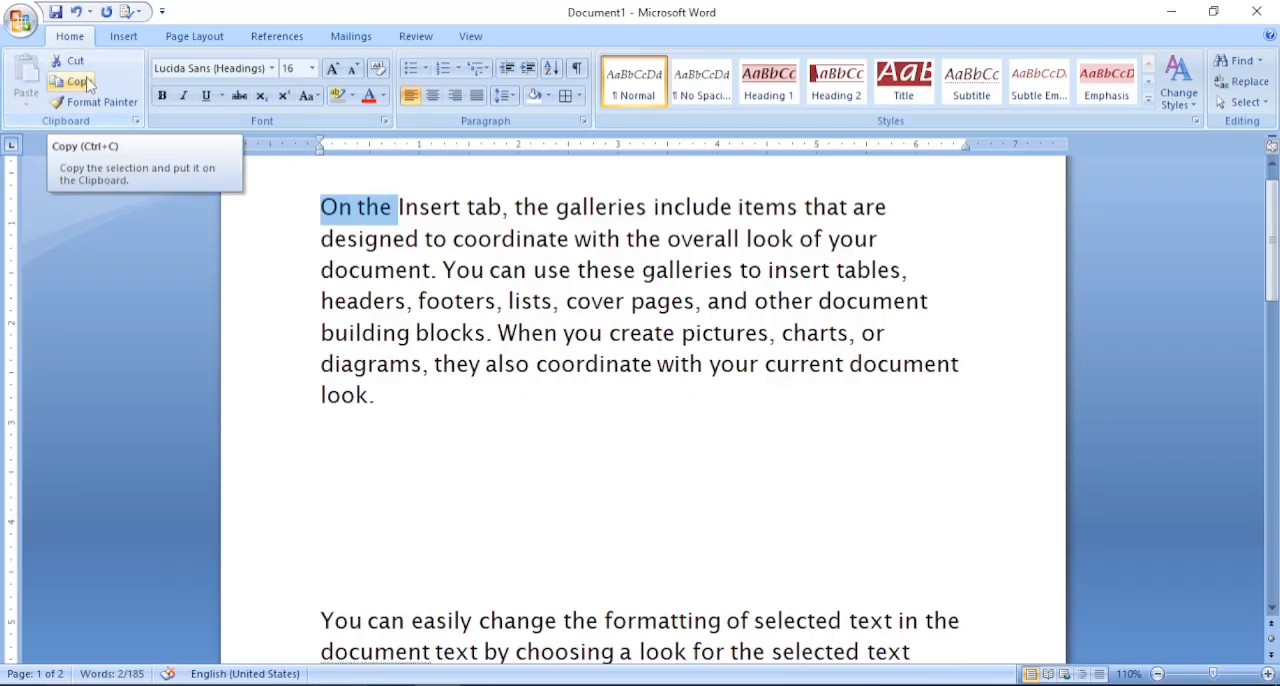
pyautogui.click(87, 83)
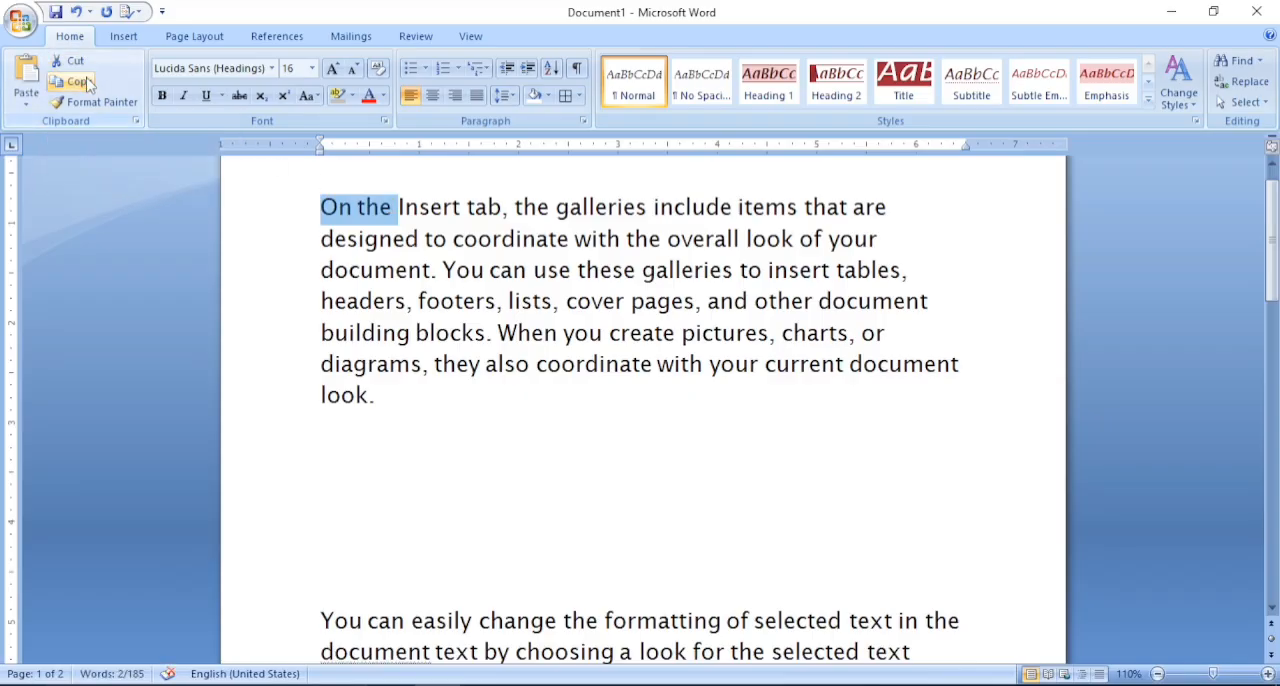
pyautogui.click(395, 402)
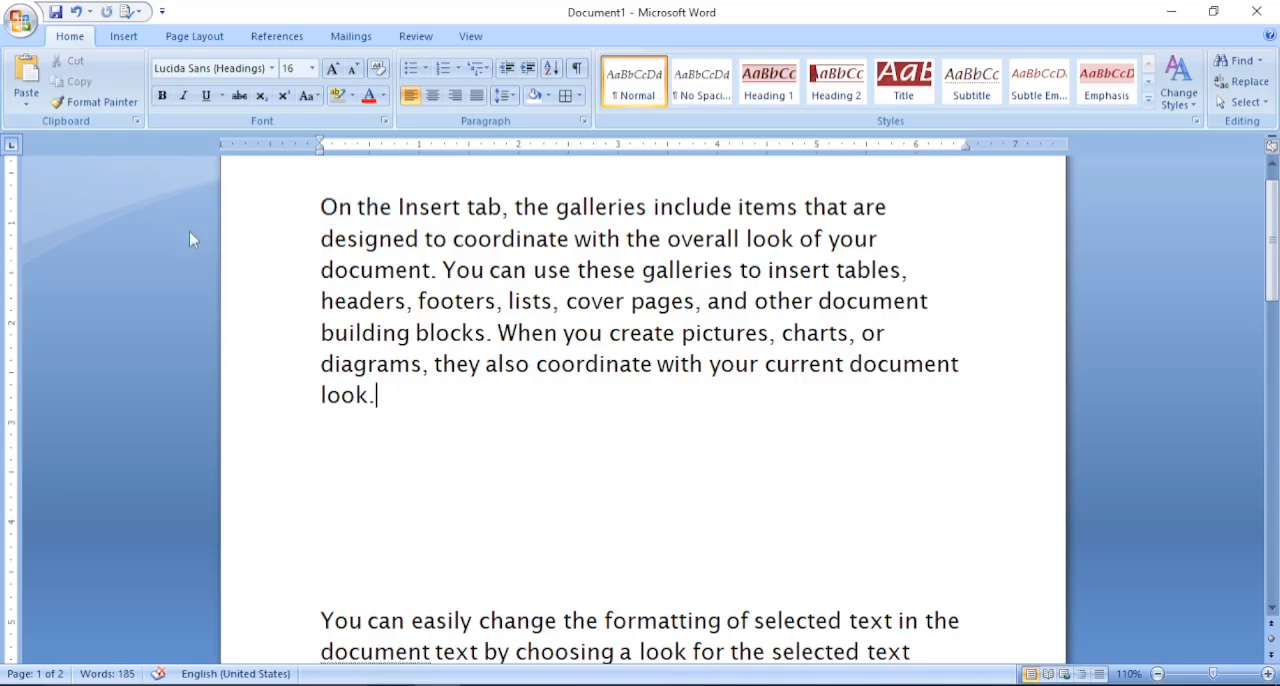
pyautogui.click(28, 76)
pyautogui.click(28, 76)
pyautogui.click(28, 76)
pyautogui.click(28, 76)
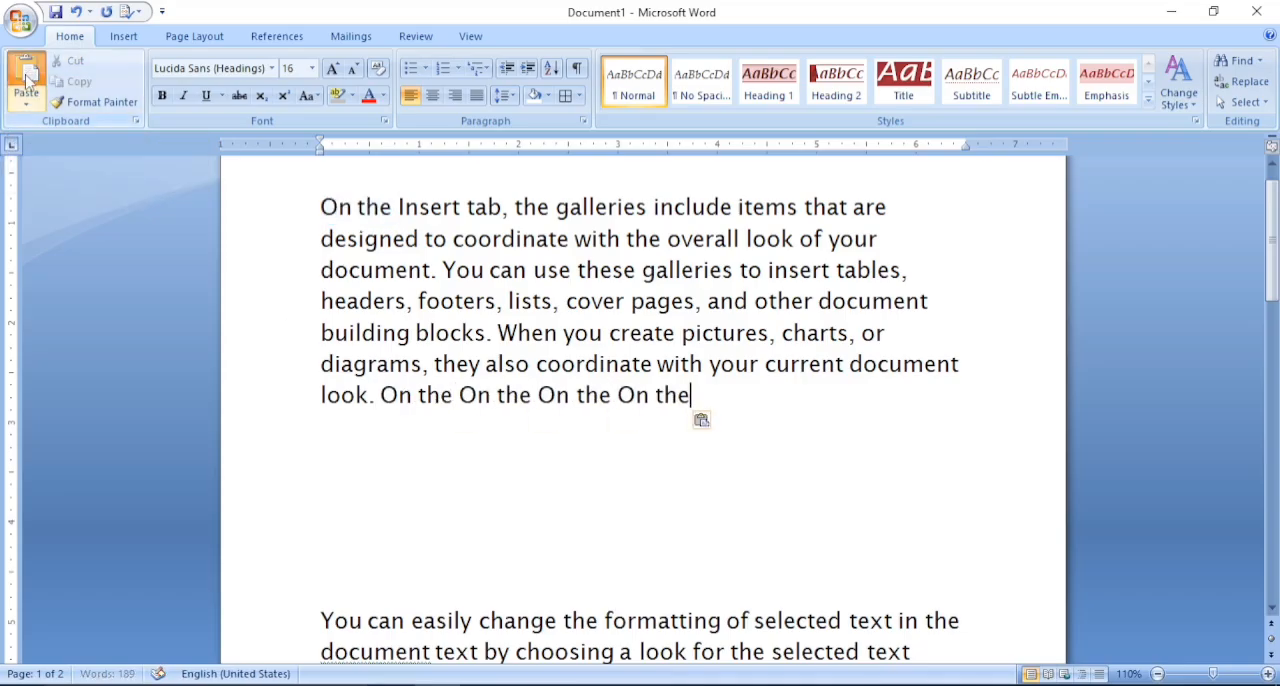
pyautogui.click(28, 76)
pyautogui.click(28, 76)
pyautogui.click(28, 76)
pyautogui.click(28, 76)
pyautogui.click(28, 76)
pyautogui.click(28, 76)
pyautogui.click(28, 76)
pyautogui.click(28, 76)
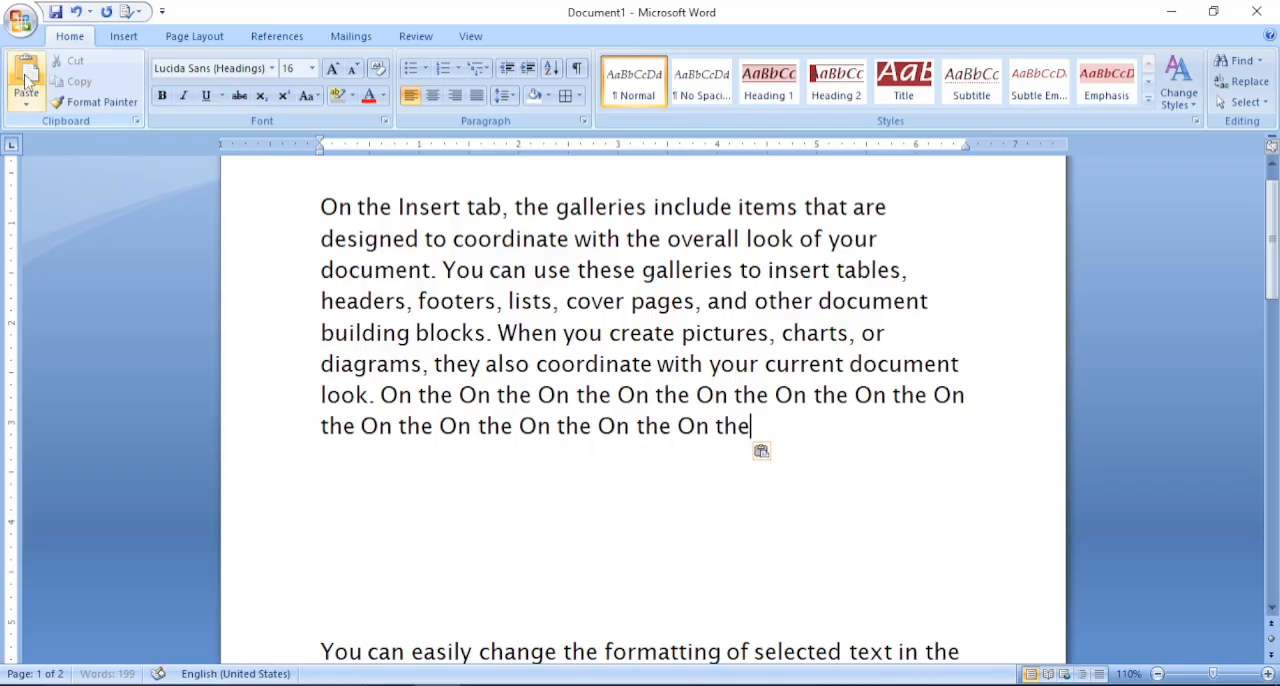
pyautogui.click(28, 76)
pyautogui.click(28, 76)
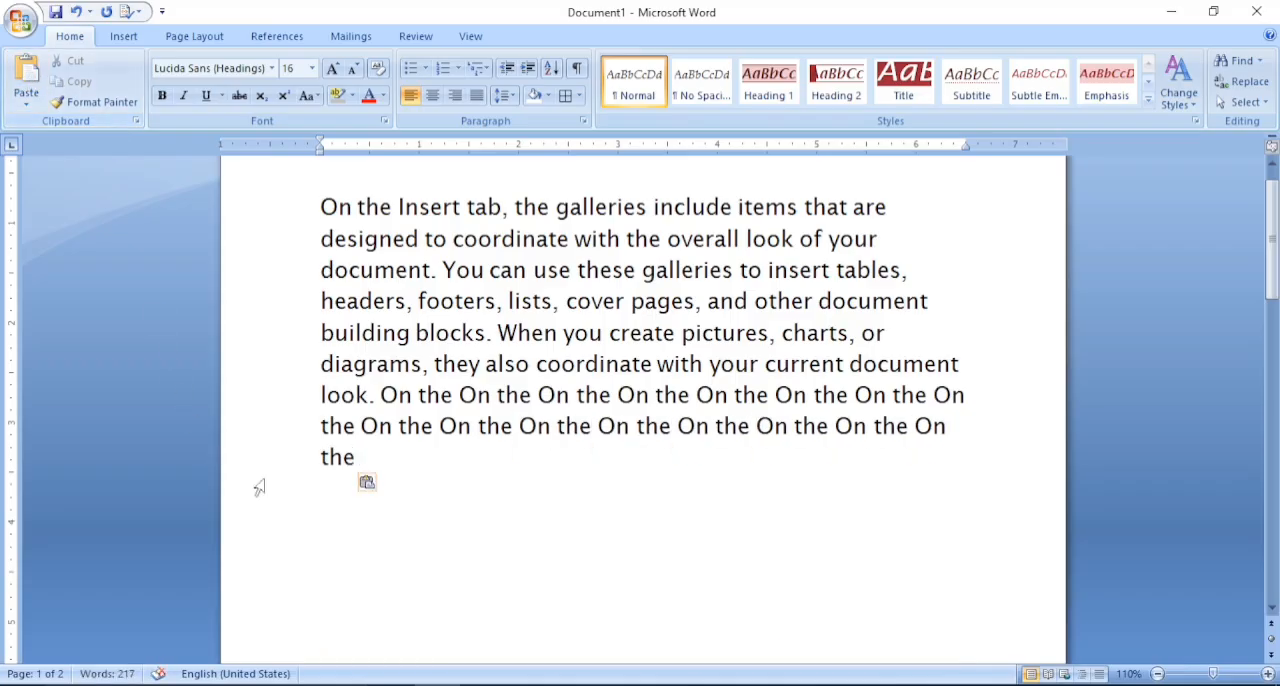
# - Cut the last two lines of the repeated "On the" text from the first paragraph
pyautogui.moveTo(360, 458); pyautogui.dragTo(254, 418)
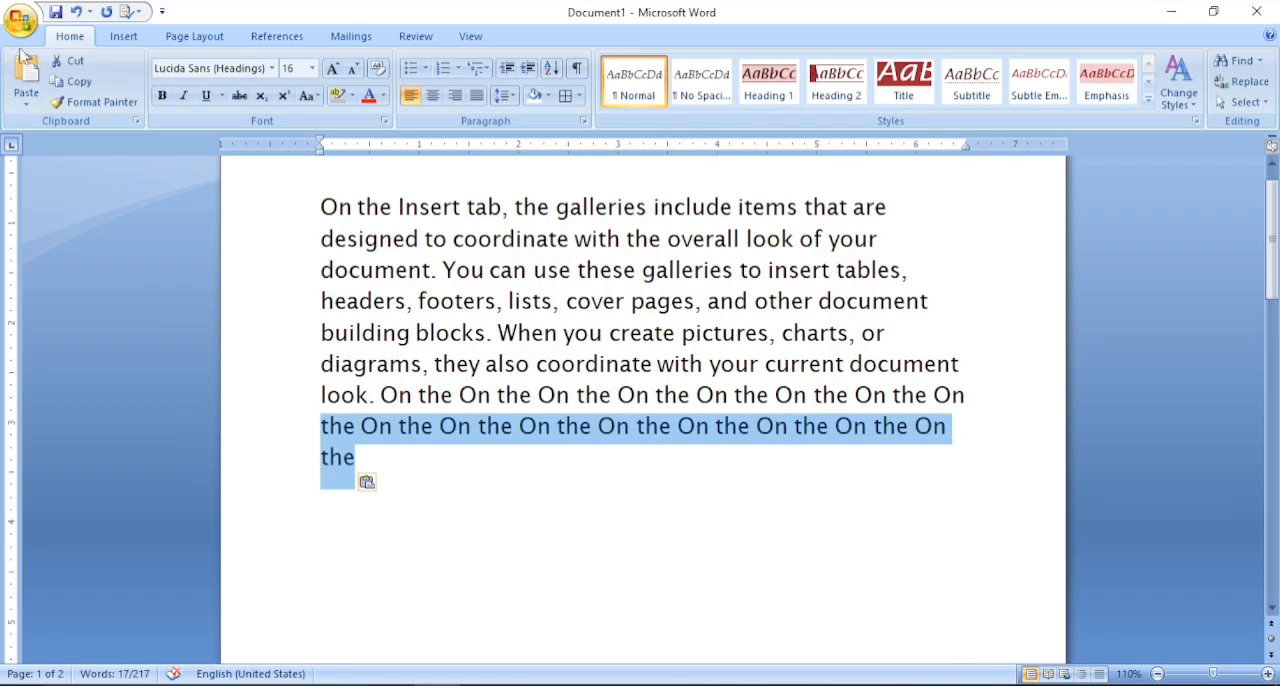
pyautogui.click(84, 67)
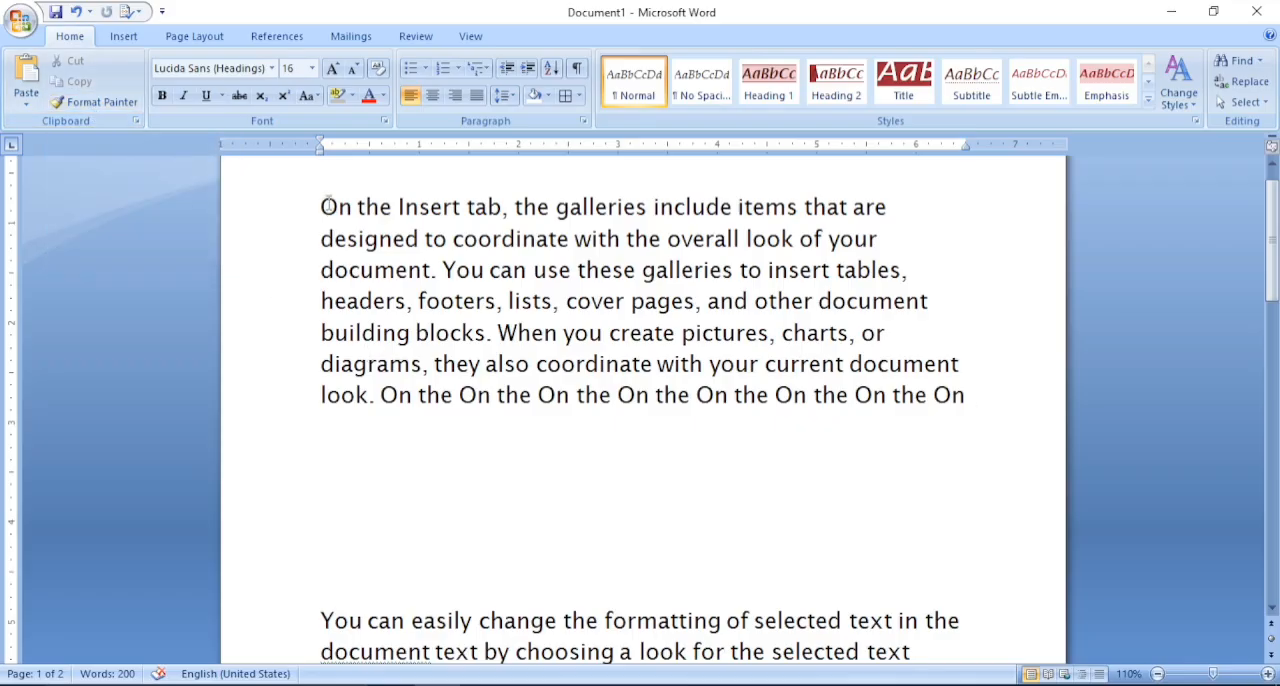
# - Format "On the Insert" at the start of the first paragraph as bold, italic and red
pyautogui.hotkey('shift', 'Right')
pyautogui.hotkey('shift', 'Right')
pyautogui.hotkey('shift', 'Right')
pyautogui.hotkey('shift', 'Right')
pyautogui.hotkey('shift', 'Right')
pyautogui.hotkey('shift', 'Right')
pyautogui.hotkey('shift', 'Right')
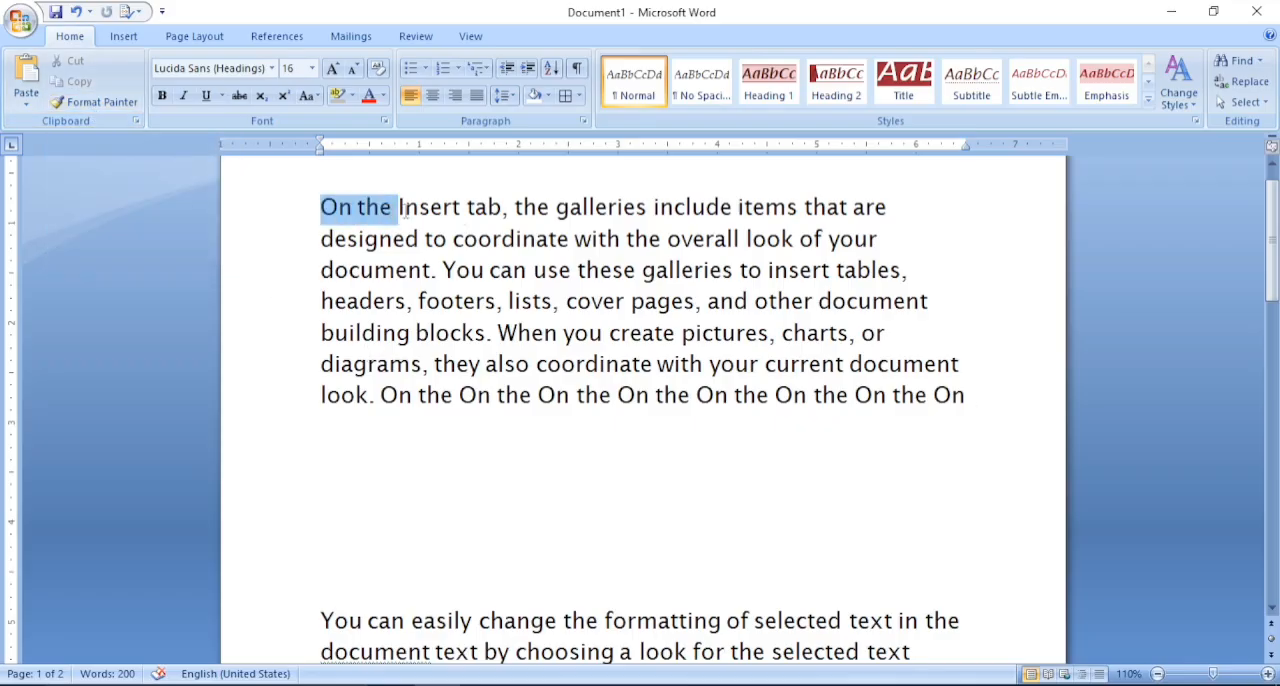
pyautogui.hotkey('shift', 'Right')
pyautogui.hotkey('shift', 'Right')
pyautogui.hotkey('shift', 'Right')
pyautogui.hotkey('shift', 'Right')
pyautogui.hotkey('shift', 'Right')
pyautogui.hotkey('shift', 'Right')
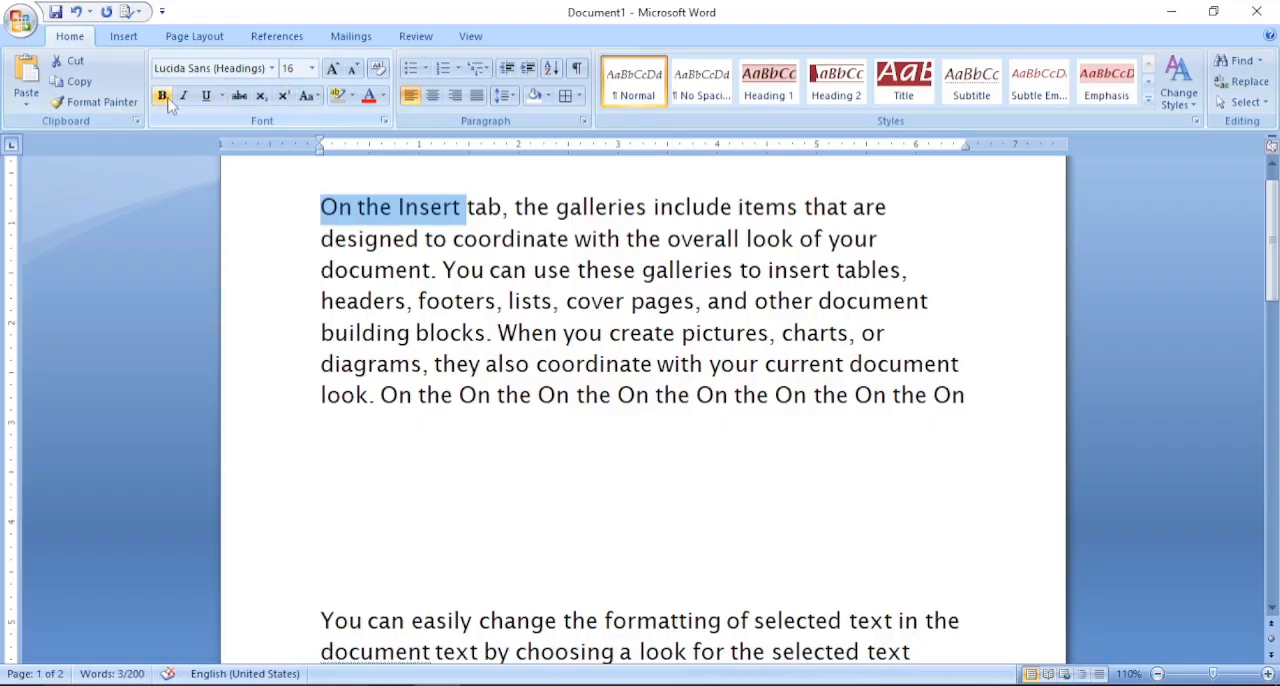
pyautogui.click(163, 97)
pyautogui.click(184, 96)
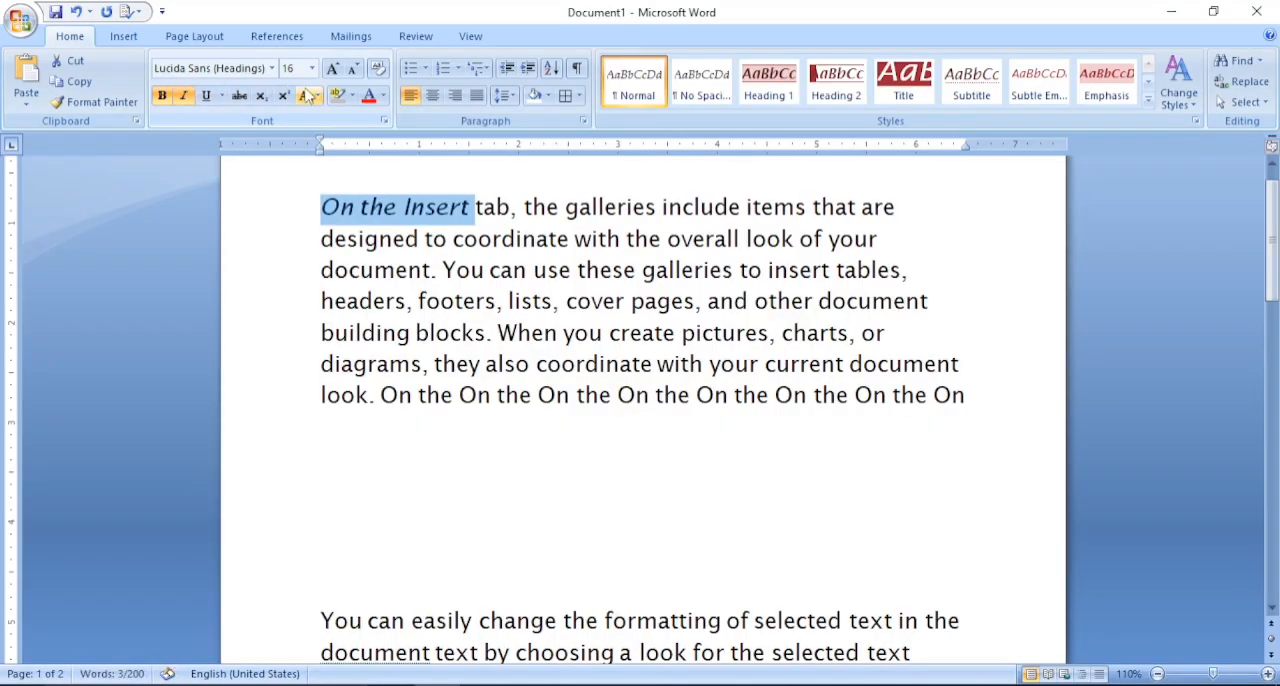
pyautogui.click(369, 95)
pyautogui.click(388, 300)
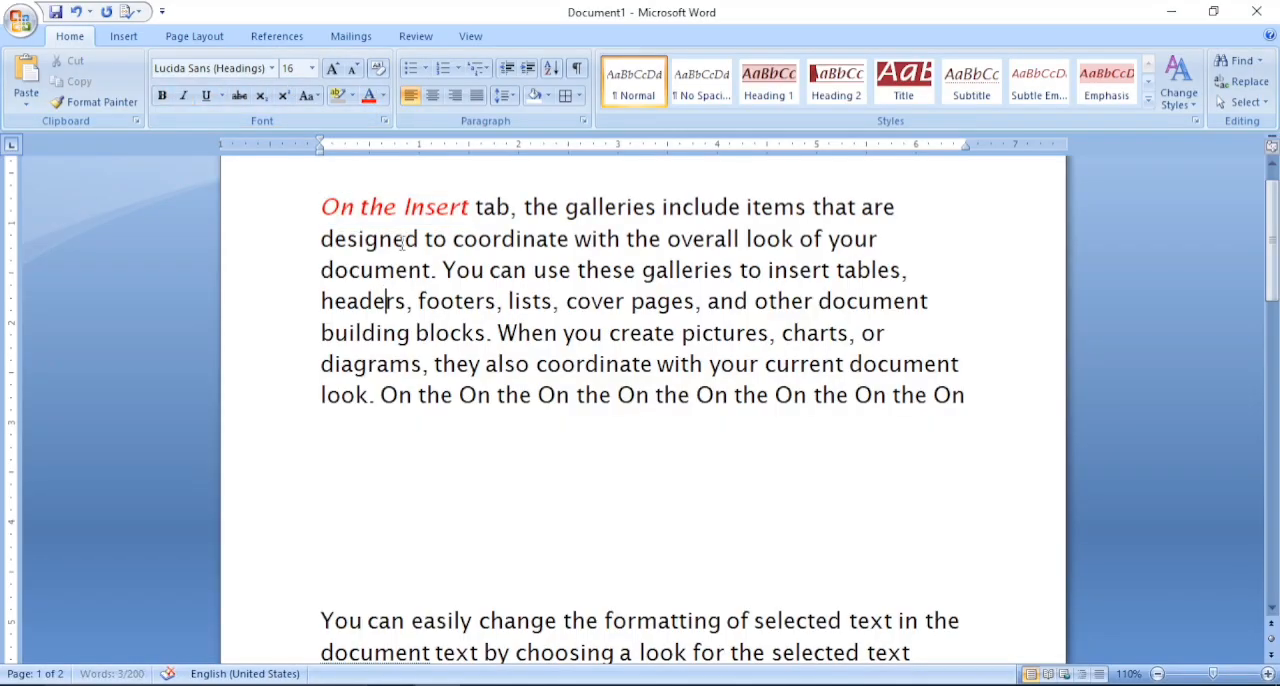
# - Copy the formatting of "On the Insert" onto the first paragraph's last line, starting at "look.", with Format Painter
pyautogui.moveTo(466, 210); pyautogui.dragTo(320, 210)
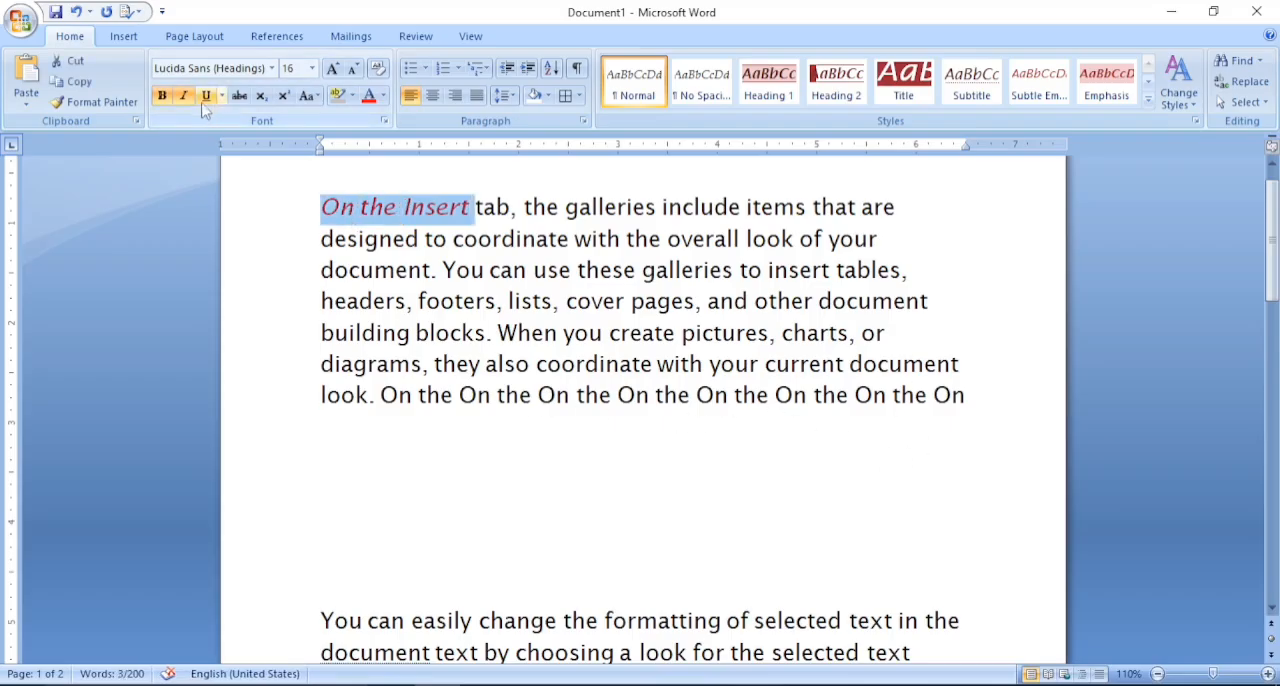
pyautogui.click(97, 104)
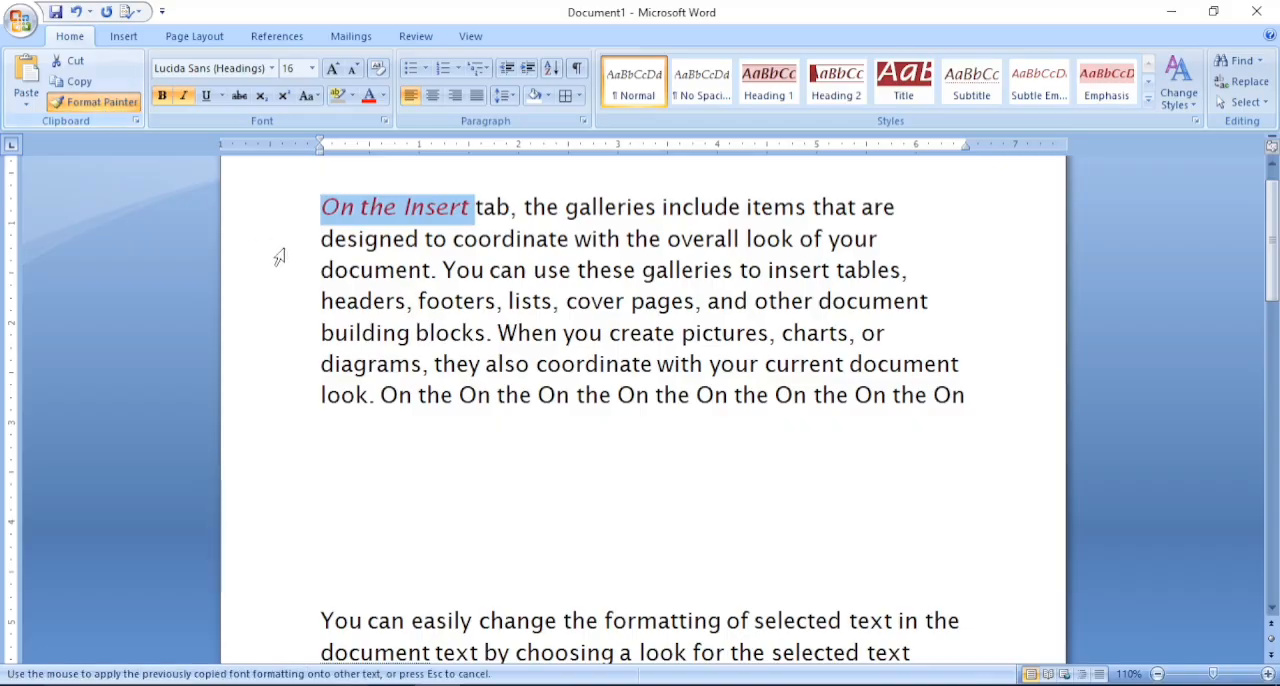
pyautogui.moveTo(325, 395)
pyautogui.mouseDown()
pyautogui.moveTo(949, 394)
pyautogui.moveTo(951, 414)
pyautogui.mouseUp()
pyautogui.click(451, 454)
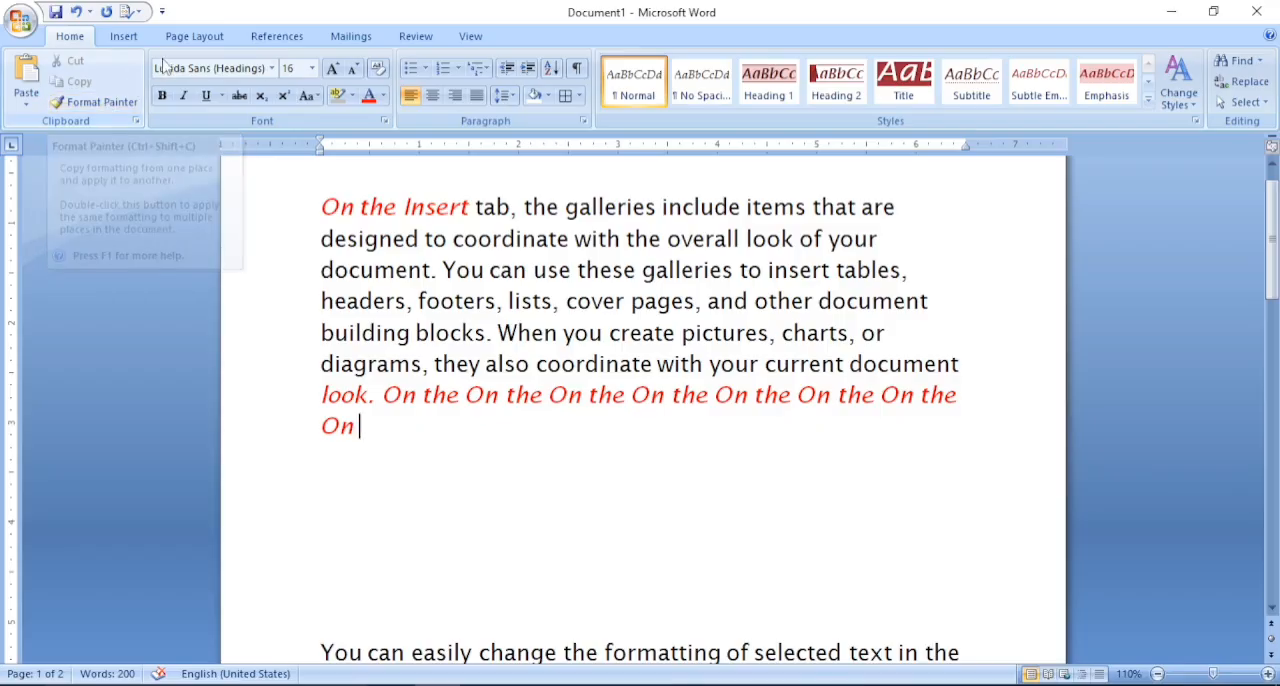
# - Browse the available fonts and keep Lucida Sans (Headings)
pyautogui.click(271, 68)
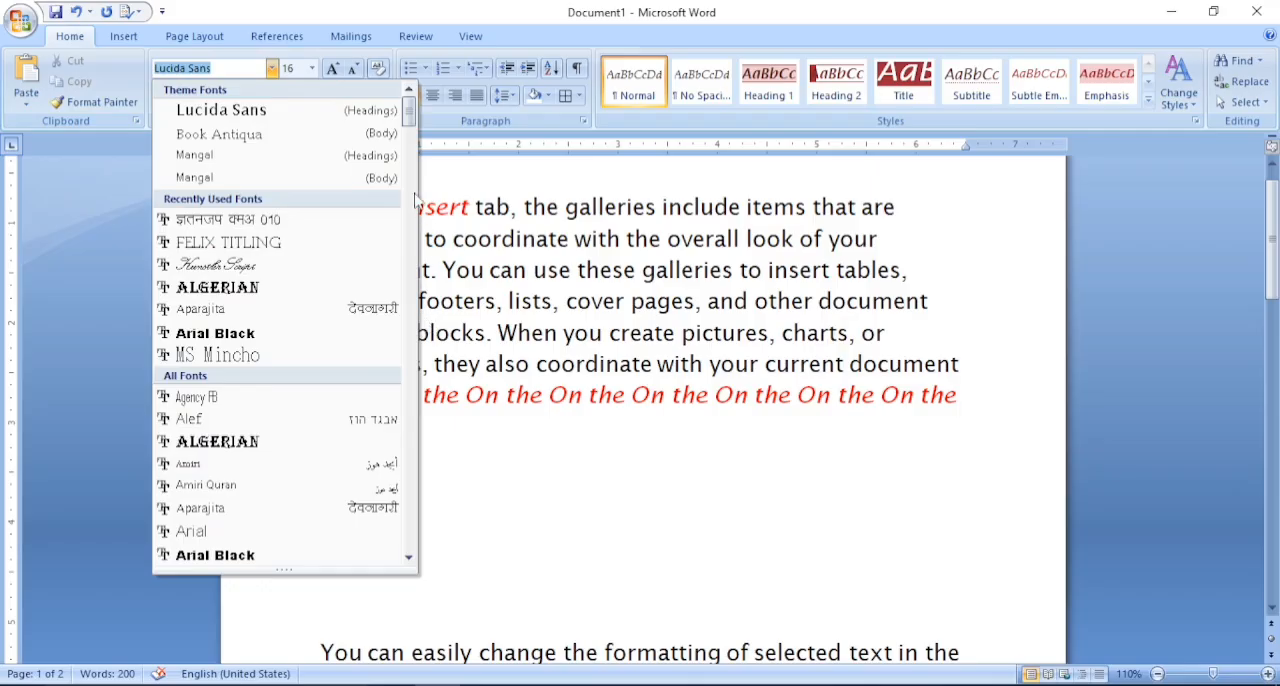
pyautogui.moveTo(410, 112)
pyautogui.mouseDown()
pyautogui.moveTo(413, 528)
pyautogui.moveTo(420, 102)
pyautogui.mouseUp()
pyautogui.click(290, 112)
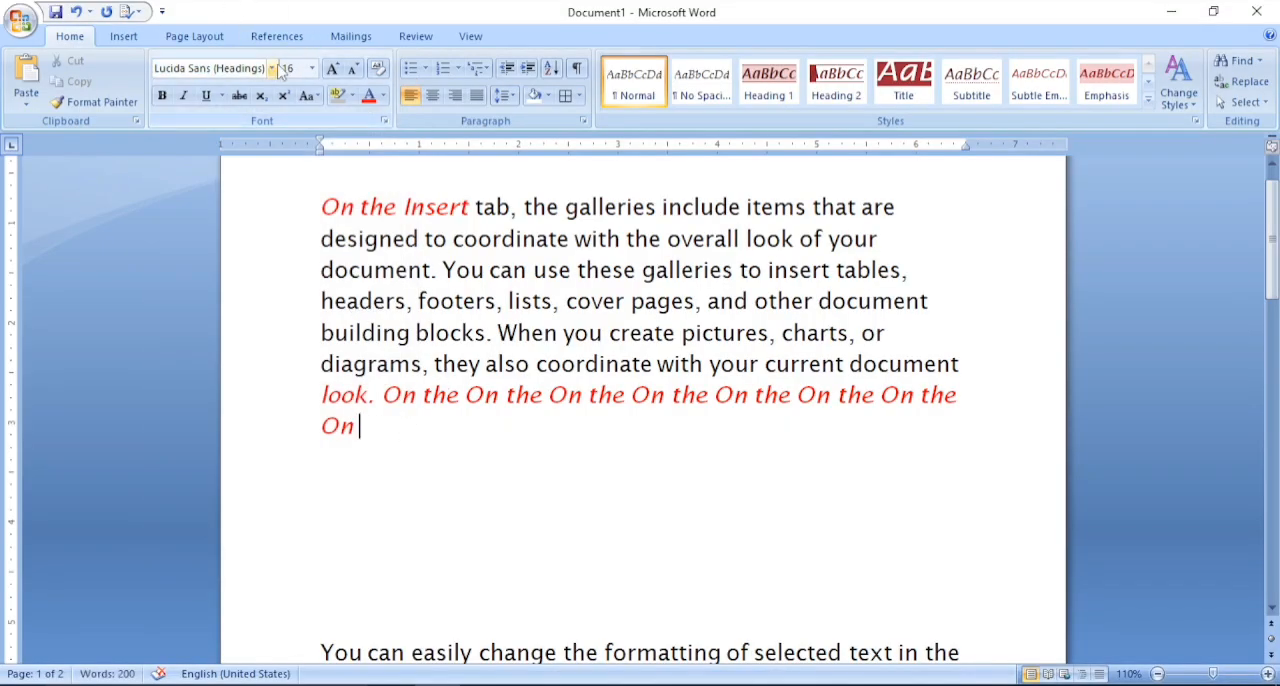
# - Set the font size to 72 at the end of the first paragraph with no text selected
pyautogui.click(313, 68)
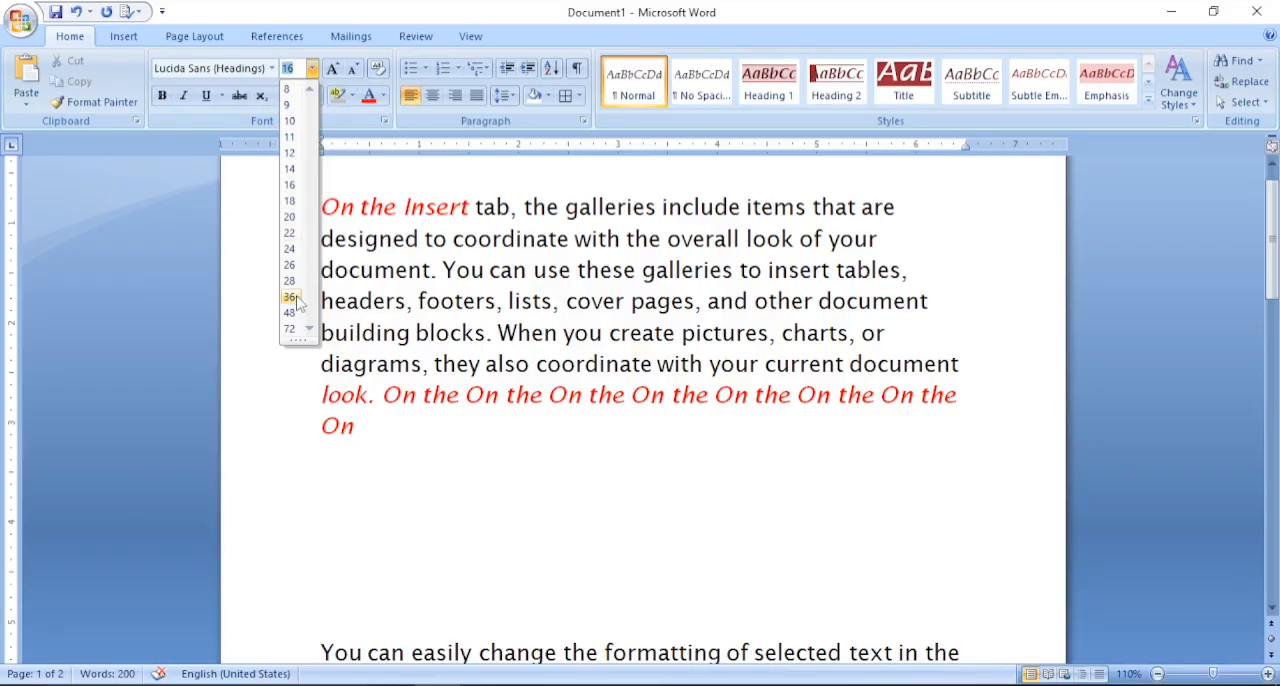
pyautogui.click(290, 329)
# - Apply font size 48 to "On the" at the start of the first paragraph, and reduce it to 12
pyautogui.hotkey('ctrl', 'Home')
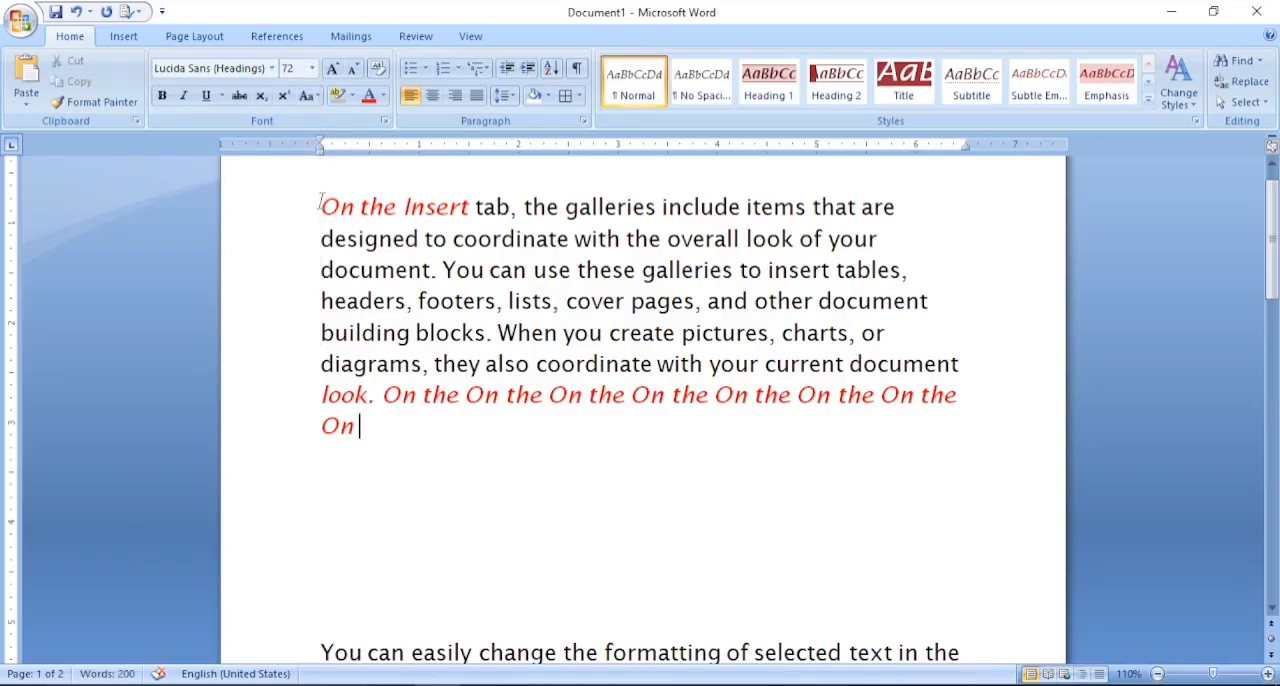
pyautogui.hotkey('shift', 'Right')
pyautogui.hotkey('shift', 'Right')
pyautogui.hotkey('shift', 'Right')
pyautogui.hotkey('shift', 'Right')
pyautogui.hotkey('shift', 'Right')
pyautogui.hotkey('shift', 'Right')
pyautogui.hotkey('shift', 'Right')
pyautogui.click(313, 68)
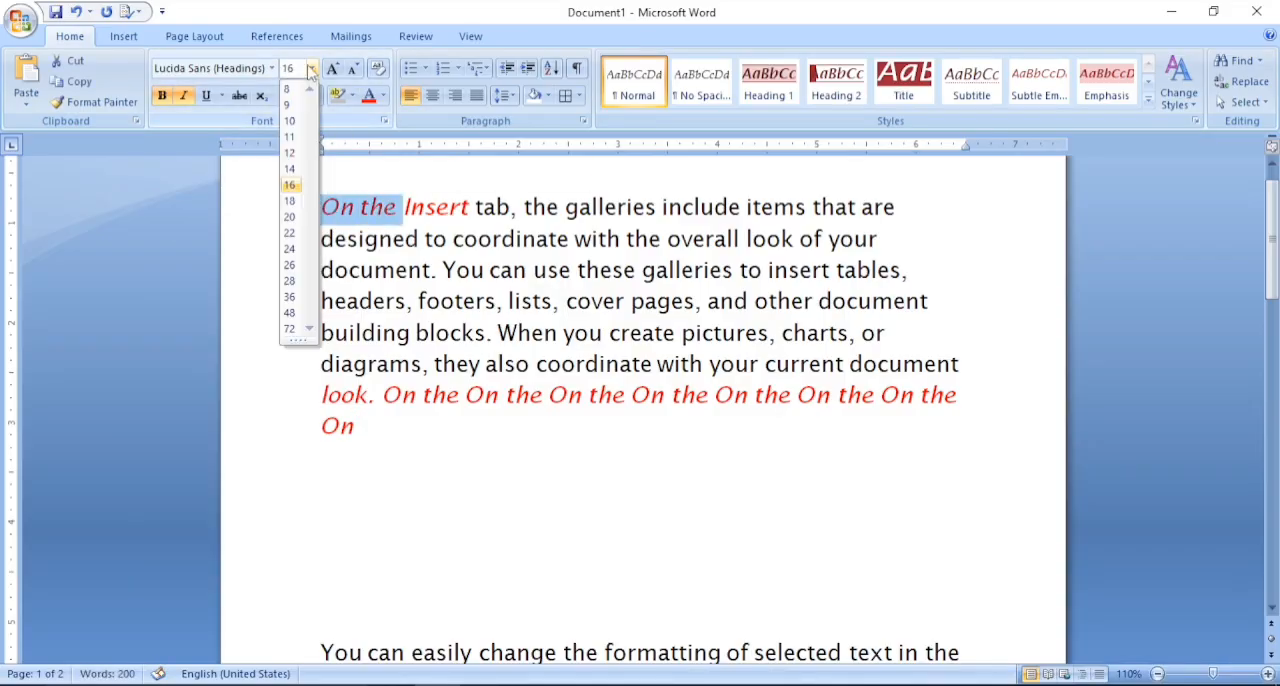
pyautogui.click(290, 313)
pyautogui.click(311, 67)
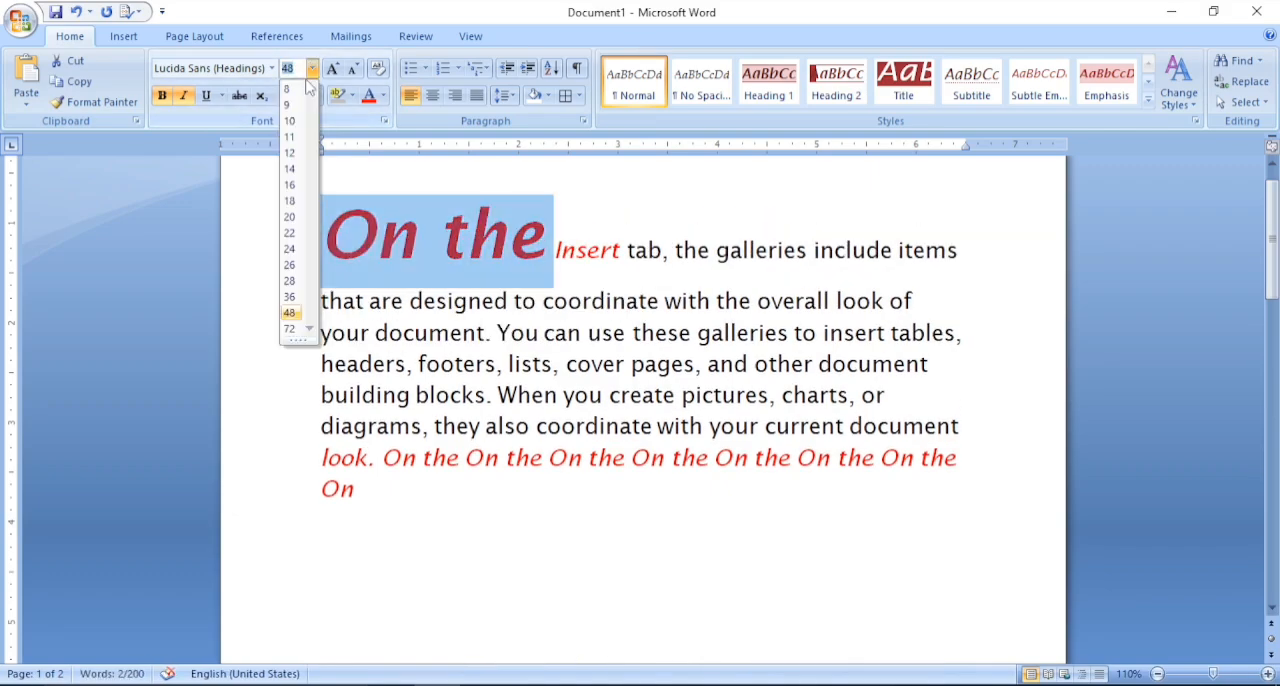
pyautogui.click(290, 152)
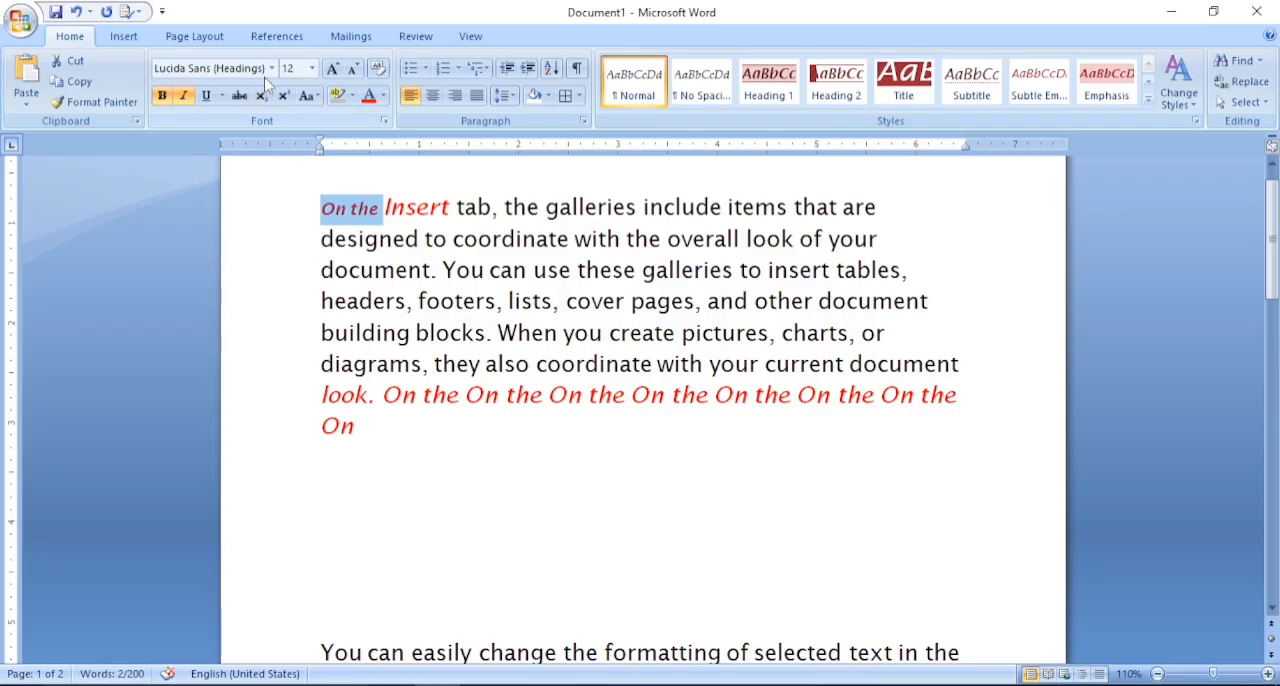
# - Try growing and shrinking the font of "On the" in single size increments, ending at 12
pyautogui.click(333, 72)
pyautogui.click(333, 72)
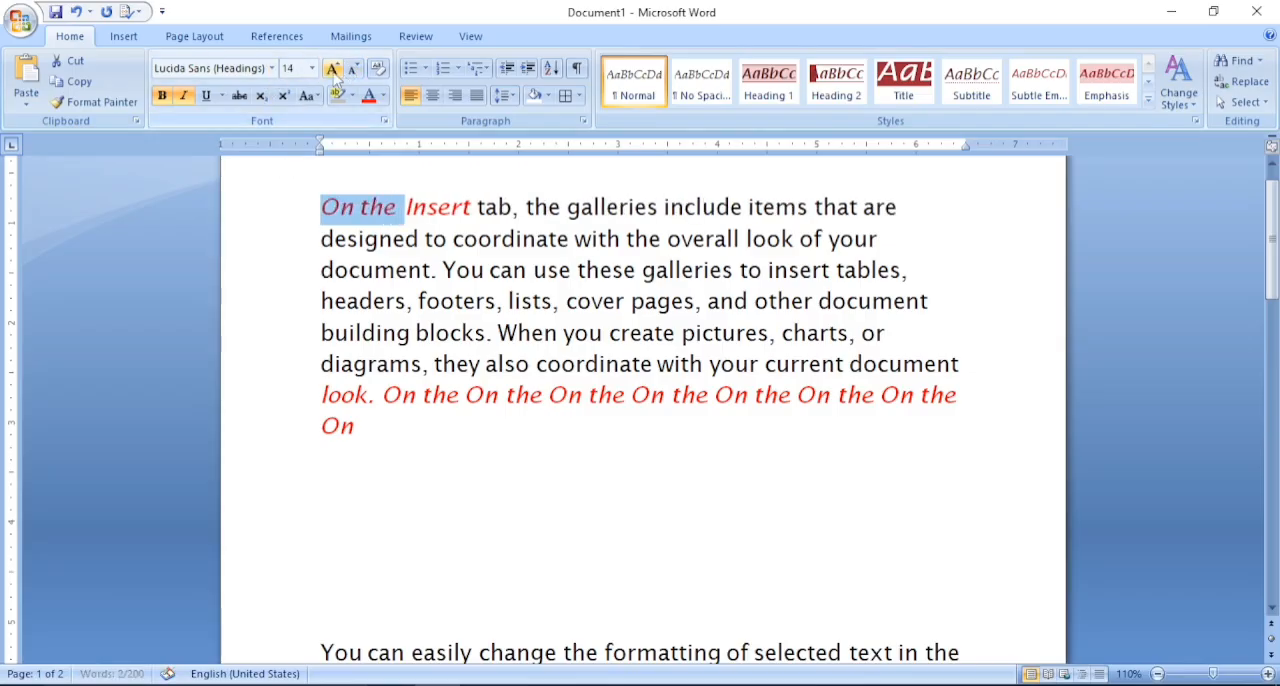
pyautogui.click(355, 72)
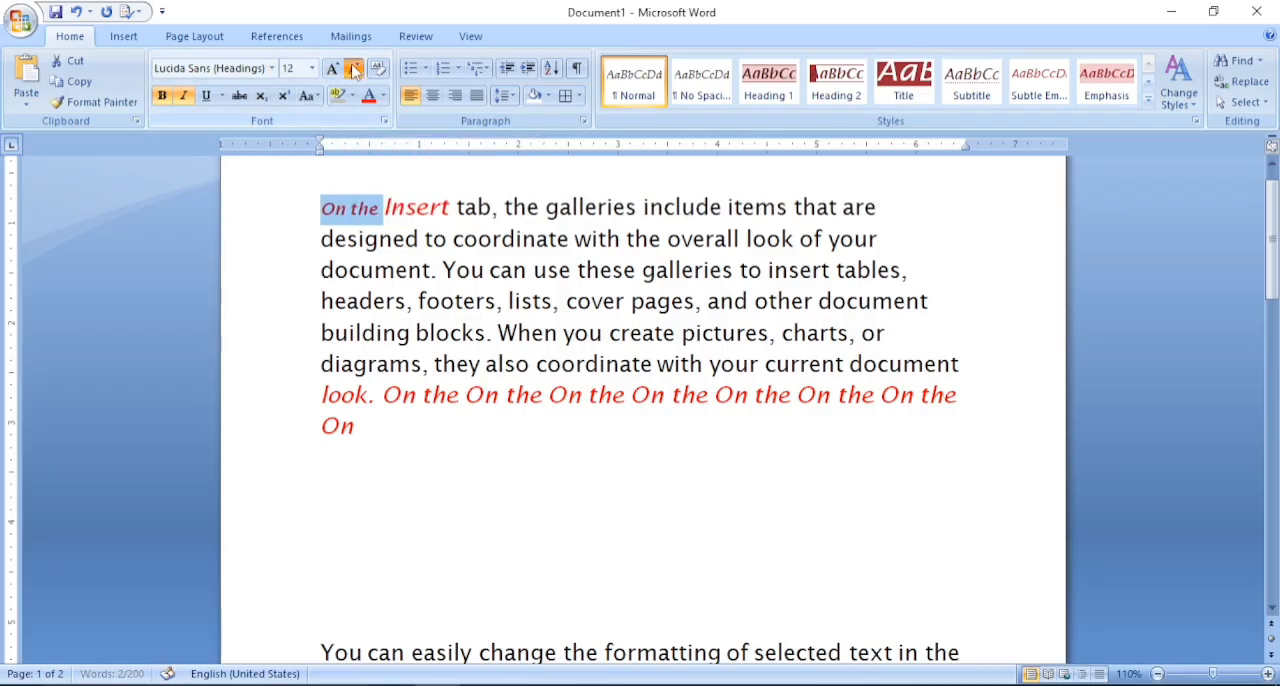
pyautogui.click(355, 72)
pyautogui.click(355, 72)
pyautogui.click(337, 72)
pyautogui.click(338, 73)
pyautogui.click(338, 73)
pyautogui.click(354, 73)
pyautogui.click(354, 73)
pyautogui.click(354, 73)
pyautogui.click(336, 73)
pyautogui.click(336, 73)
pyautogui.click(353, 72)
pyautogui.click(337, 72)
pyautogui.click(337, 72)
pyautogui.click(353, 72)
# - Clear all formatting from "On the Insert" at the start of the first paragraph, and undo the clearing
pyautogui.click(325, 205)
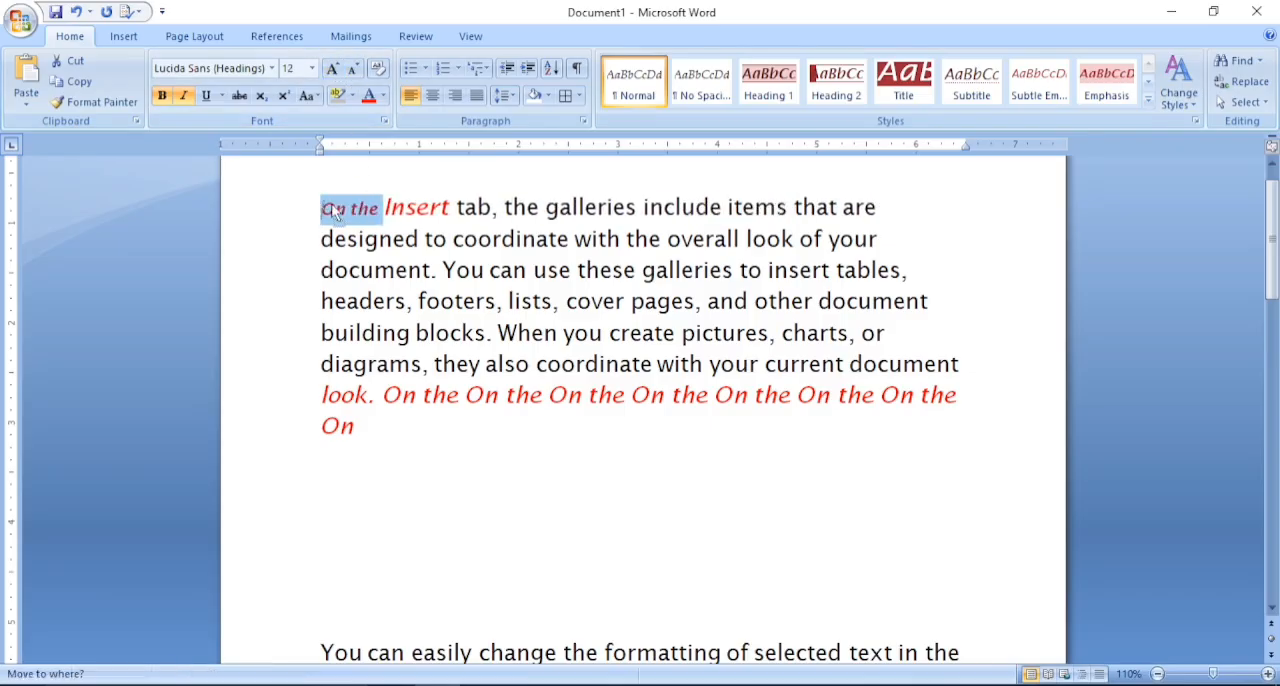
pyautogui.moveTo(321, 207); pyautogui.dragTo(420, 207)
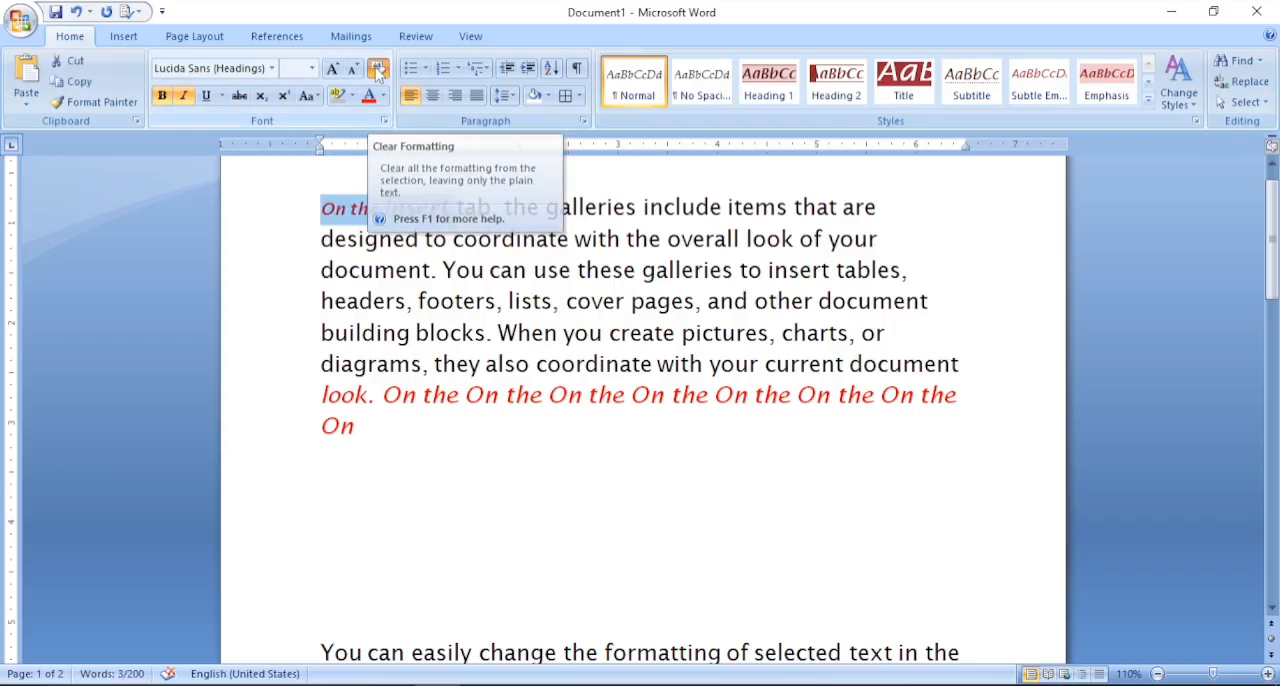
pyautogui.click(378, 70)
pyautogui.click(347, 239)
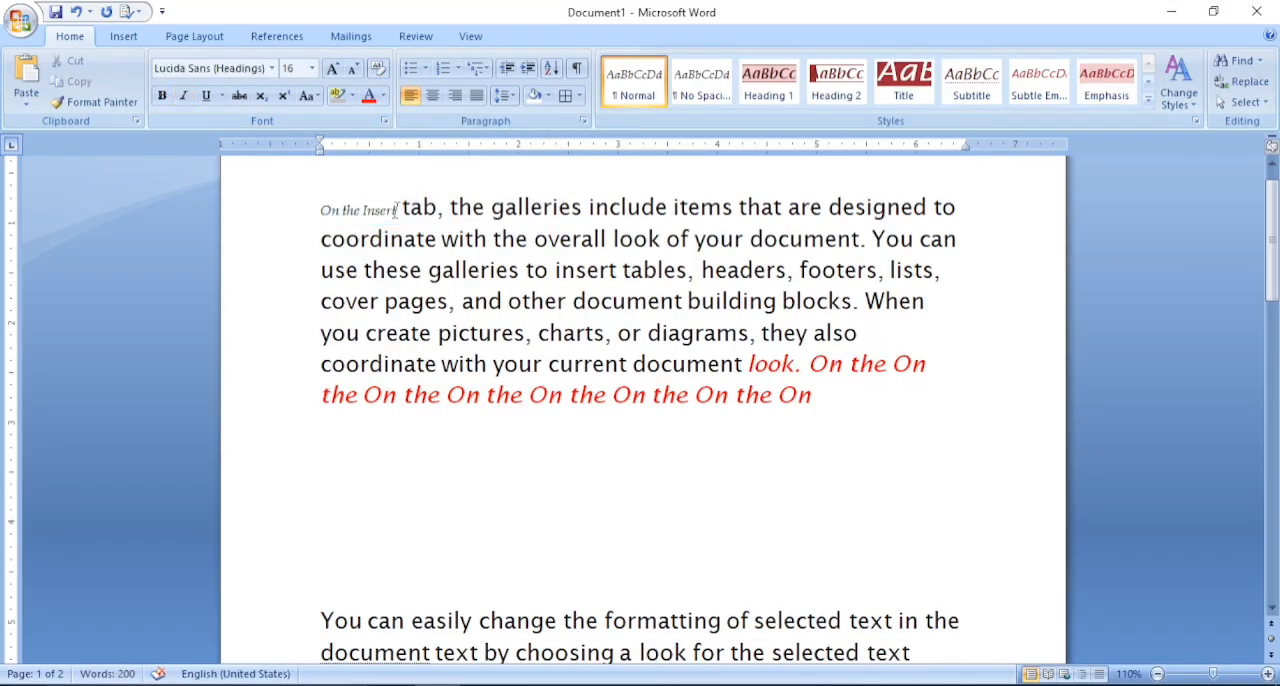
pyautogui.moveTo(401, 207); pyautogui.dragTo(300, 207)
pyautogui.click(438, 236)
pyautogui.hotkey('ctrl', 'z')
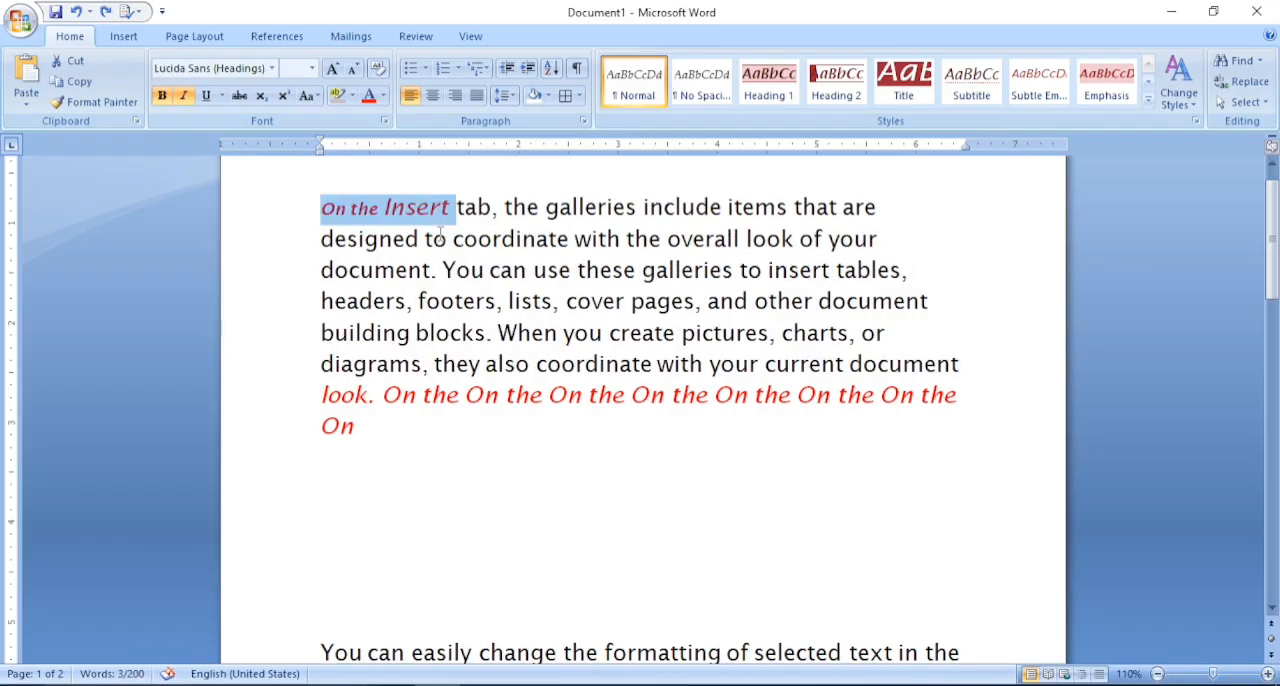
pyautogui.click(501, 268)
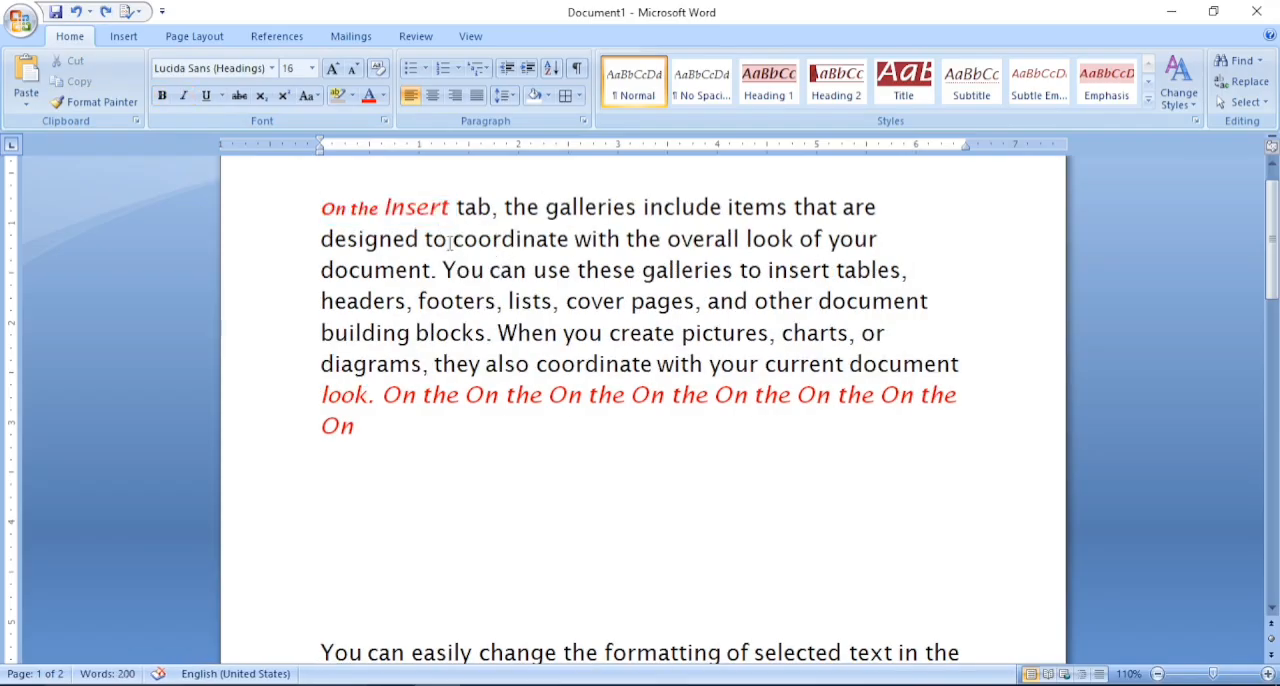
# - Format the word "designed" in the first paragraph as bold, italic, underlined and struck through
pyautogui.moveTo(322, 241); pyautogui.dragTo(418, 241)
pyautogui.click(162, 97)
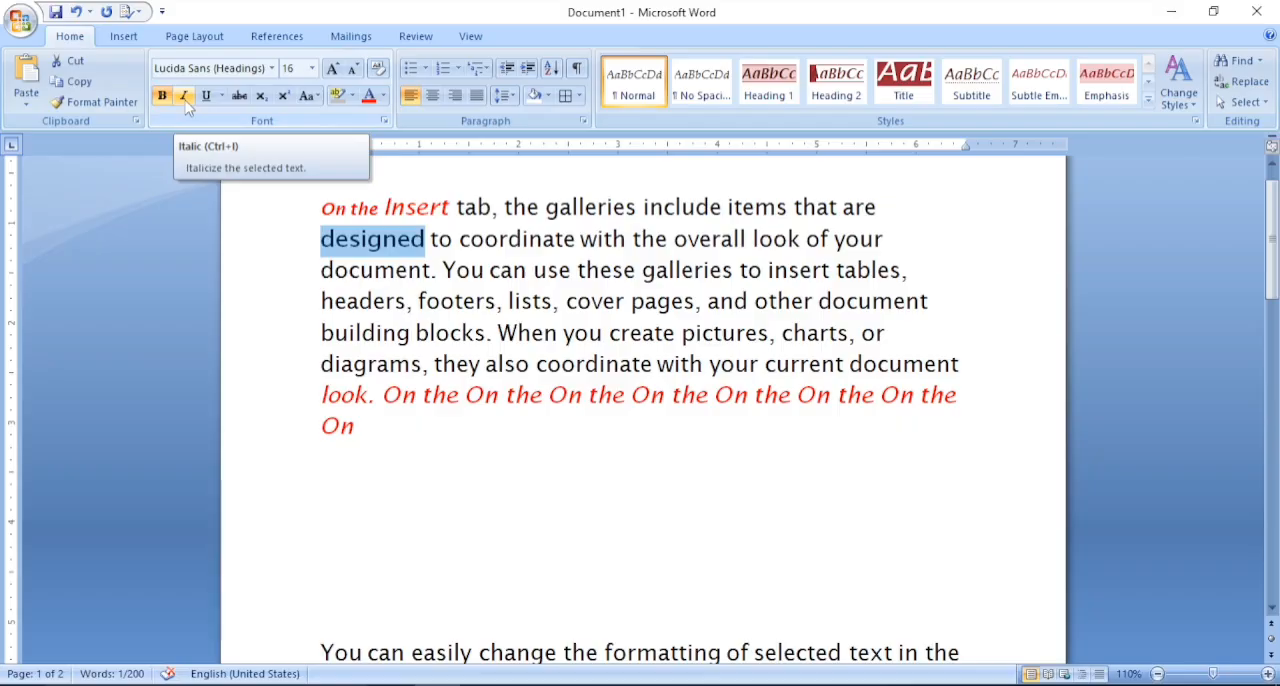
pyautogui.click(185, 97)
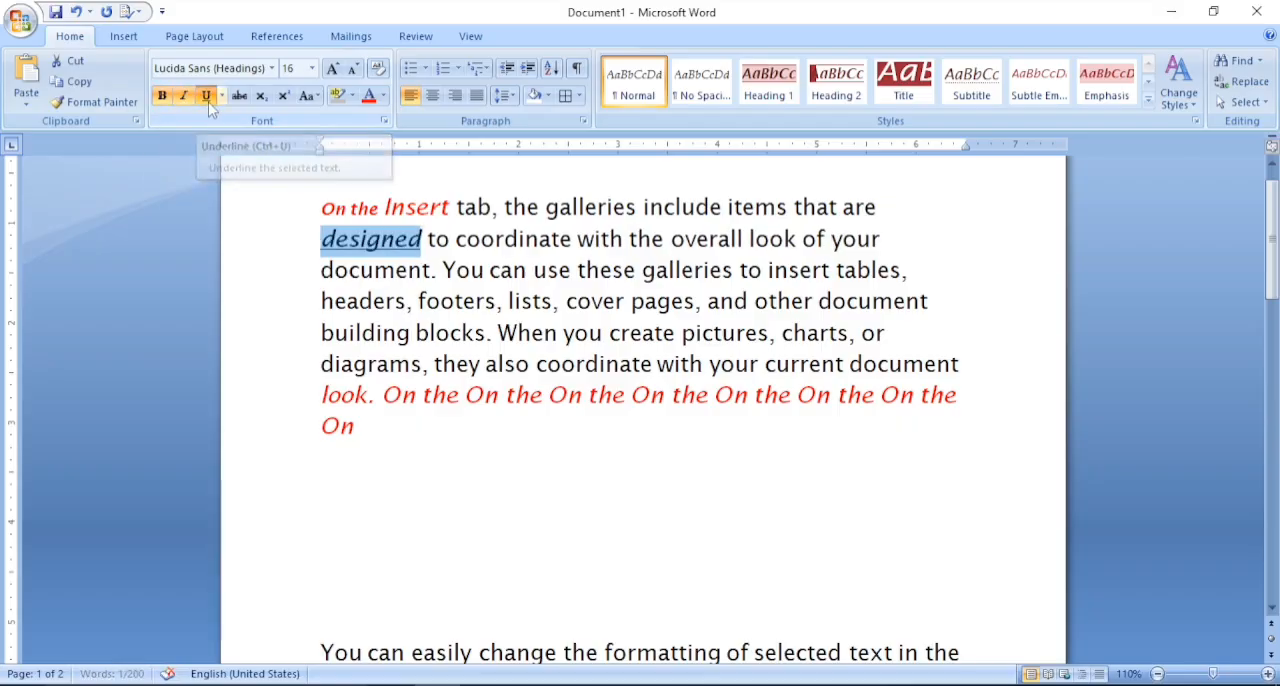
pyautogui.click(207, 99)
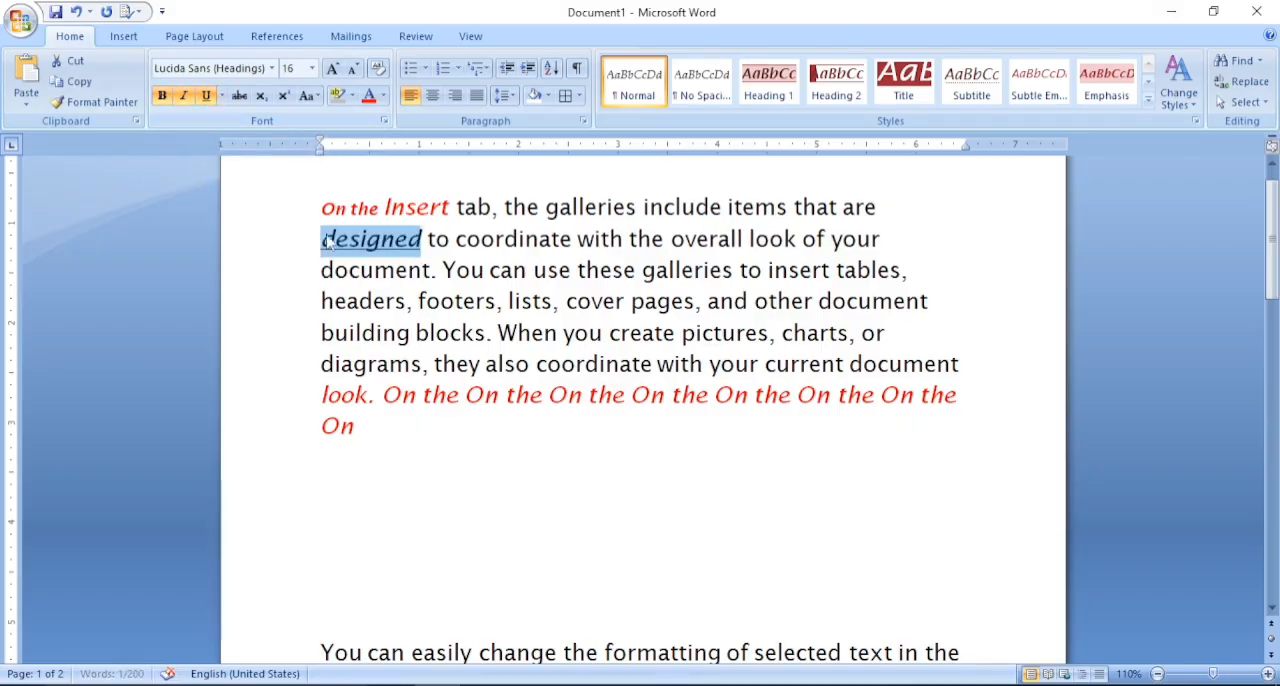
pyautogui.click(240, 106)
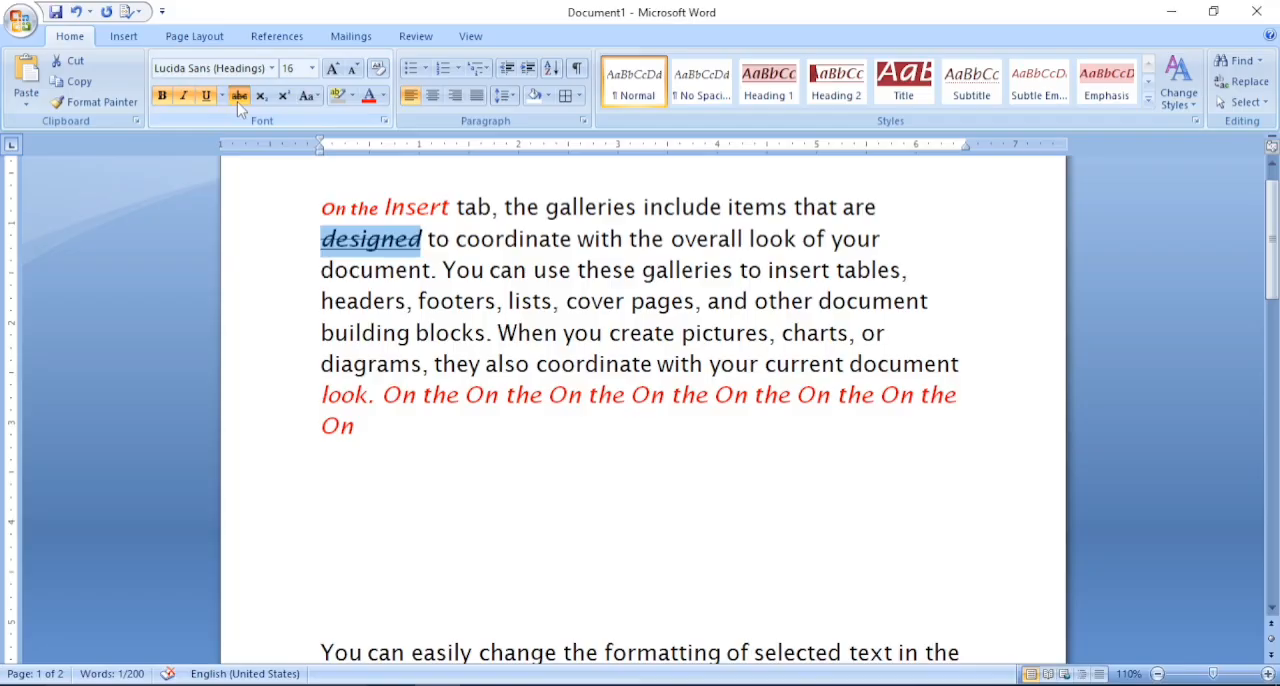
# - Remove the strikethrough, underline, italic and bold formatting from the word "designed"
pyautogui.click(240, 106)
pyautogui.click(207, 103)
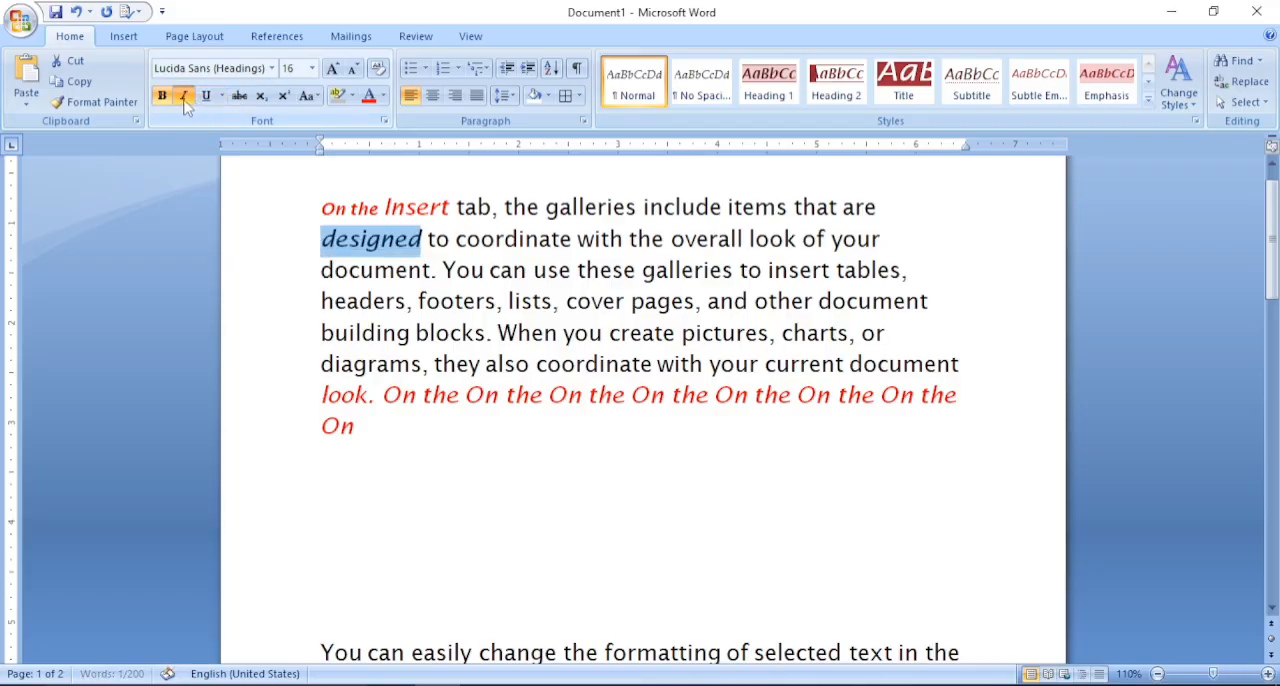
pyautogui.click(186, 104)
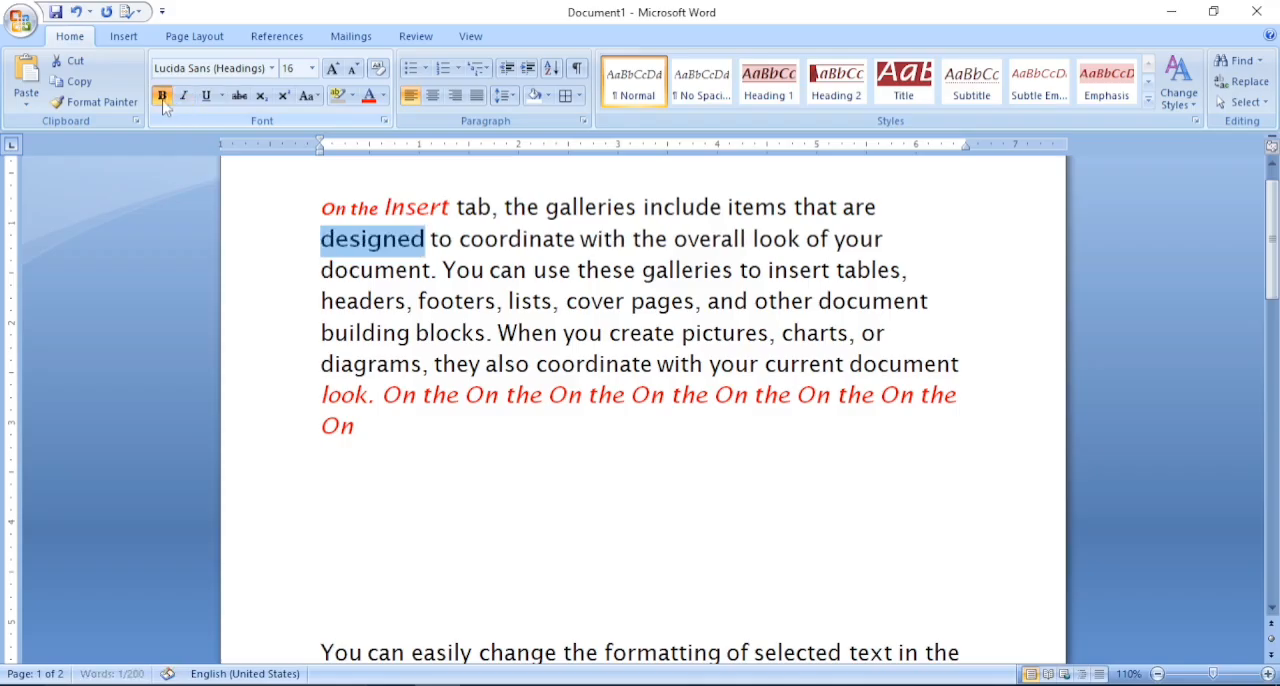
pyautogui.click(162, 104)
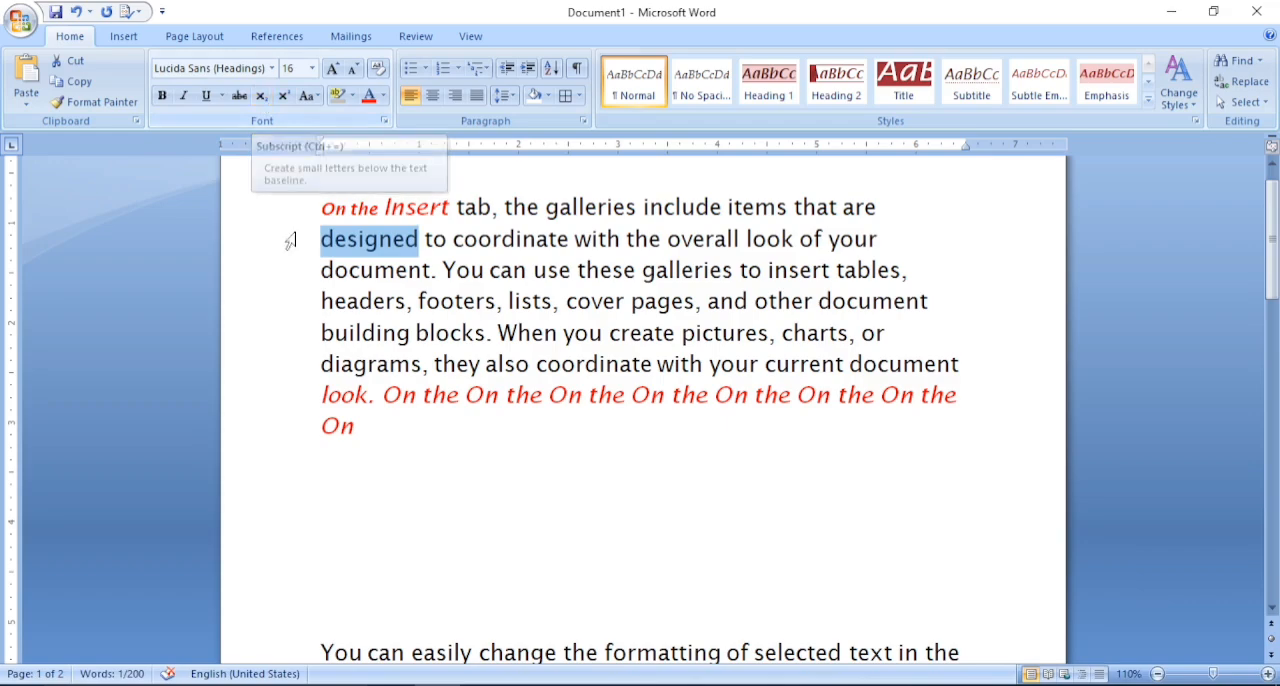
# - Enter "H20" on the empty line below the first paragraph, try its 2 as subscript, and make it superscript
pyautogui.click(376, 465)
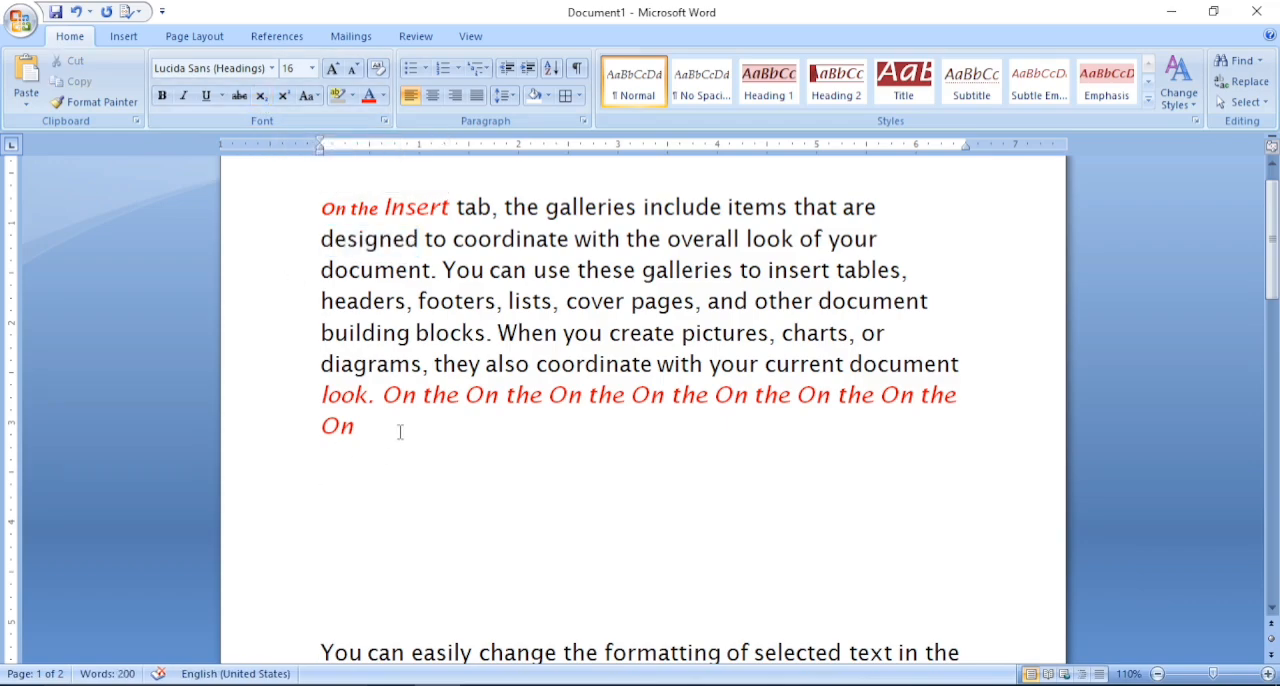
pyautogui.write('H20')
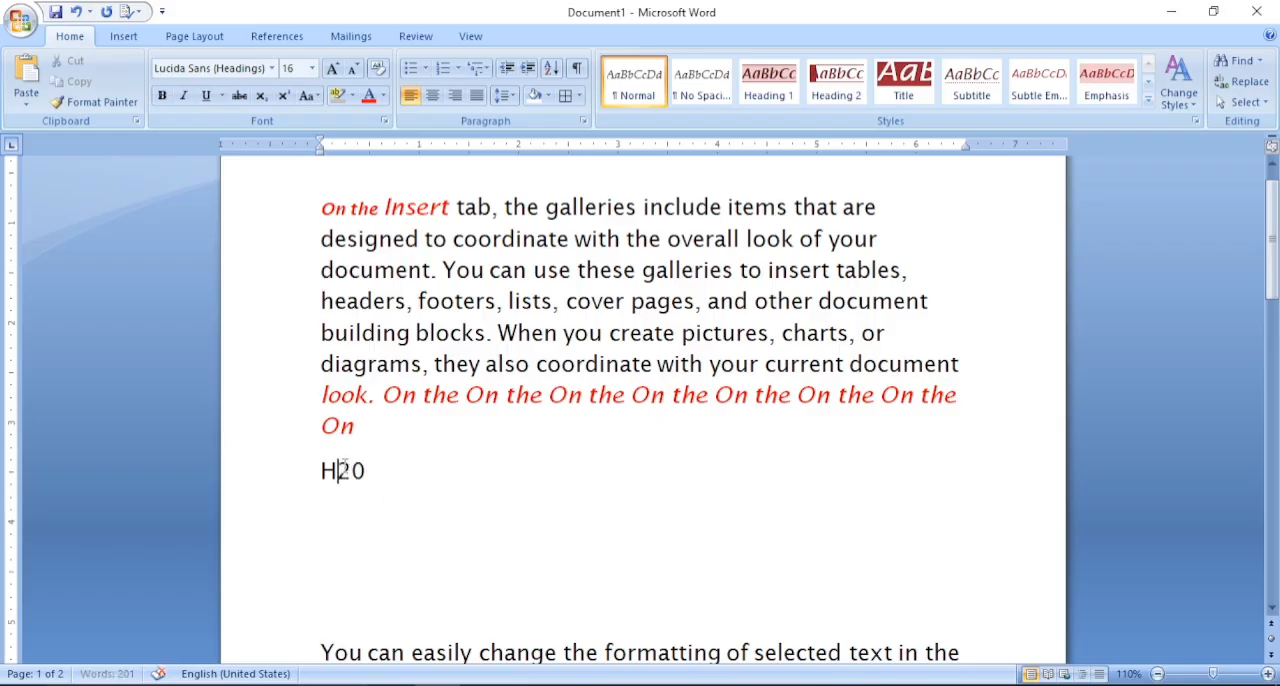
pyautogui.moveTo(337, 470); pyautogui.dragTo(350, 472)
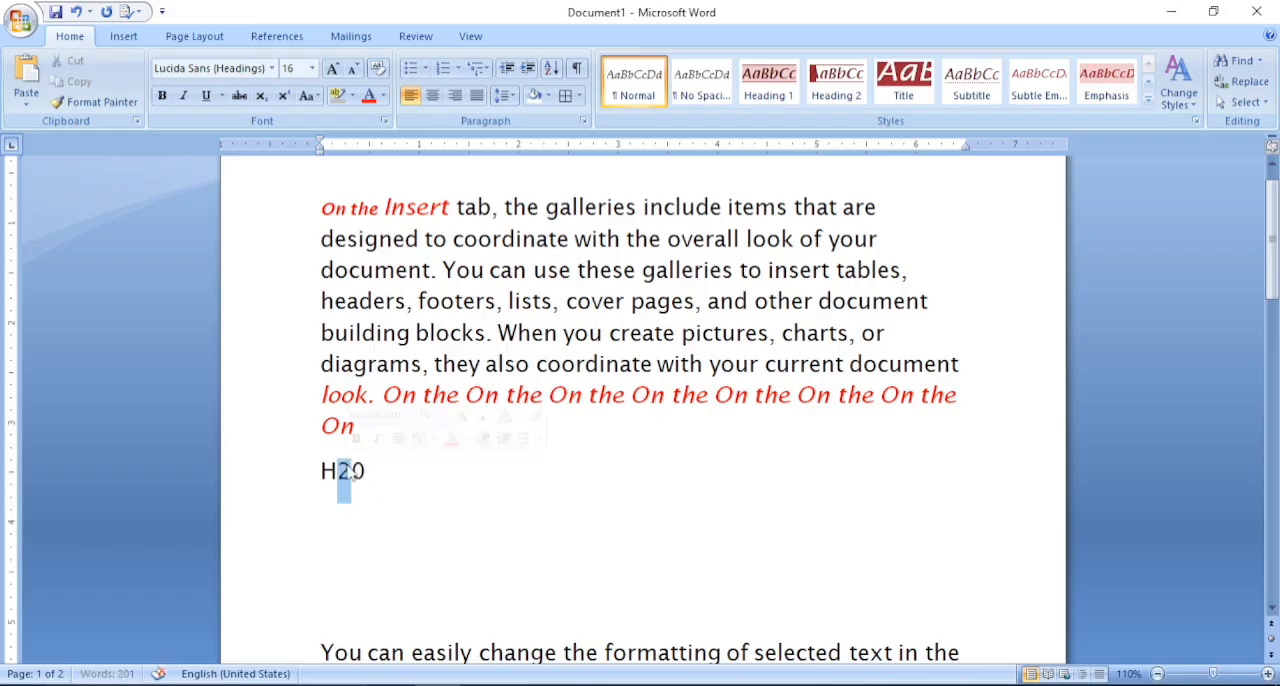
pyautogui.click(262, 98)
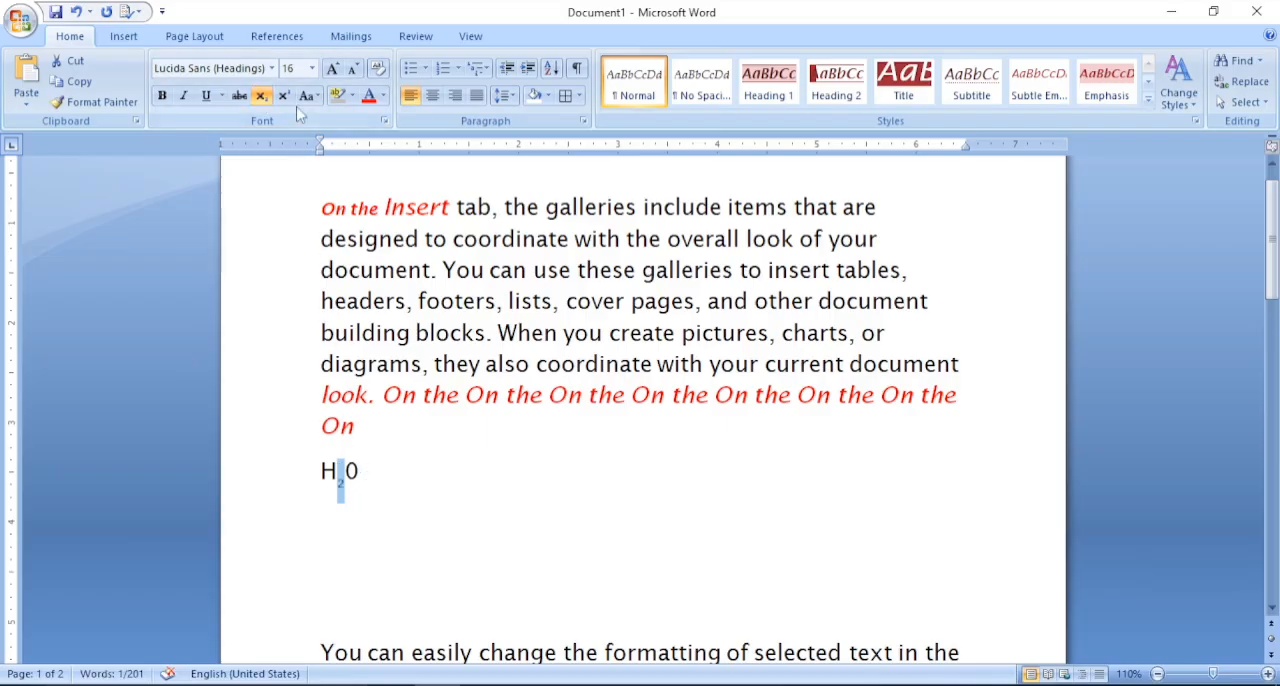
pyautogui.click(285, 96)
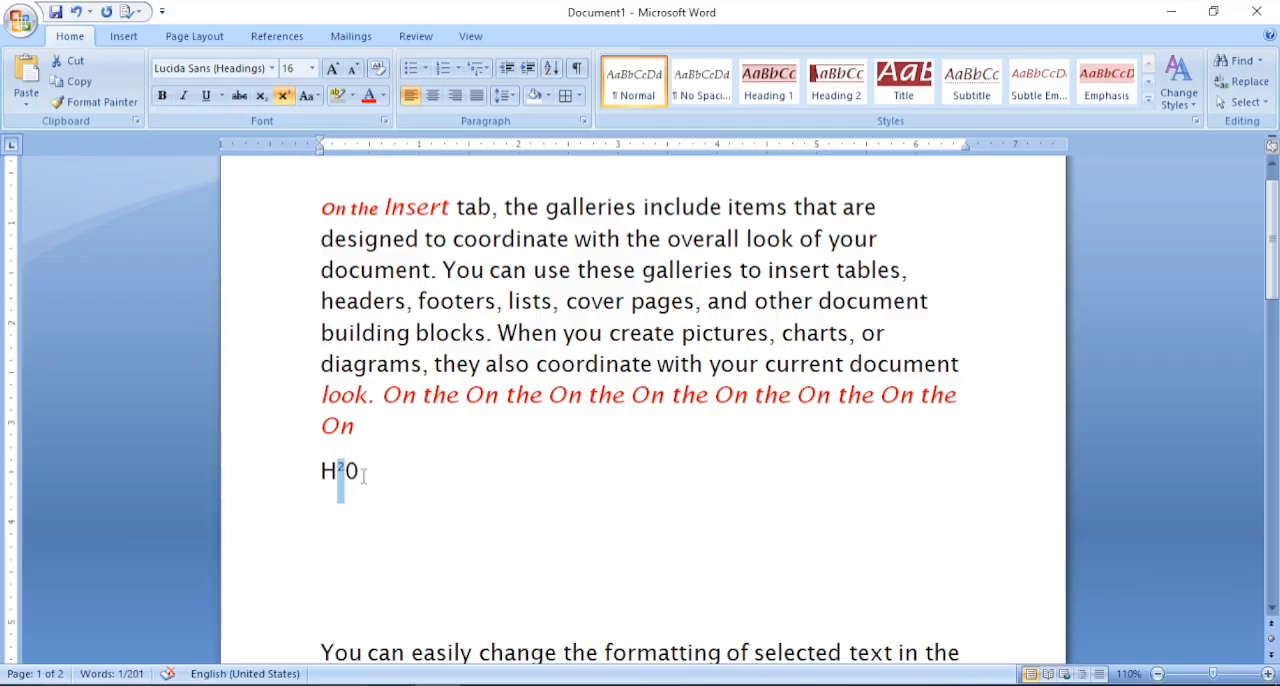
pyautogui.click(309, 96)
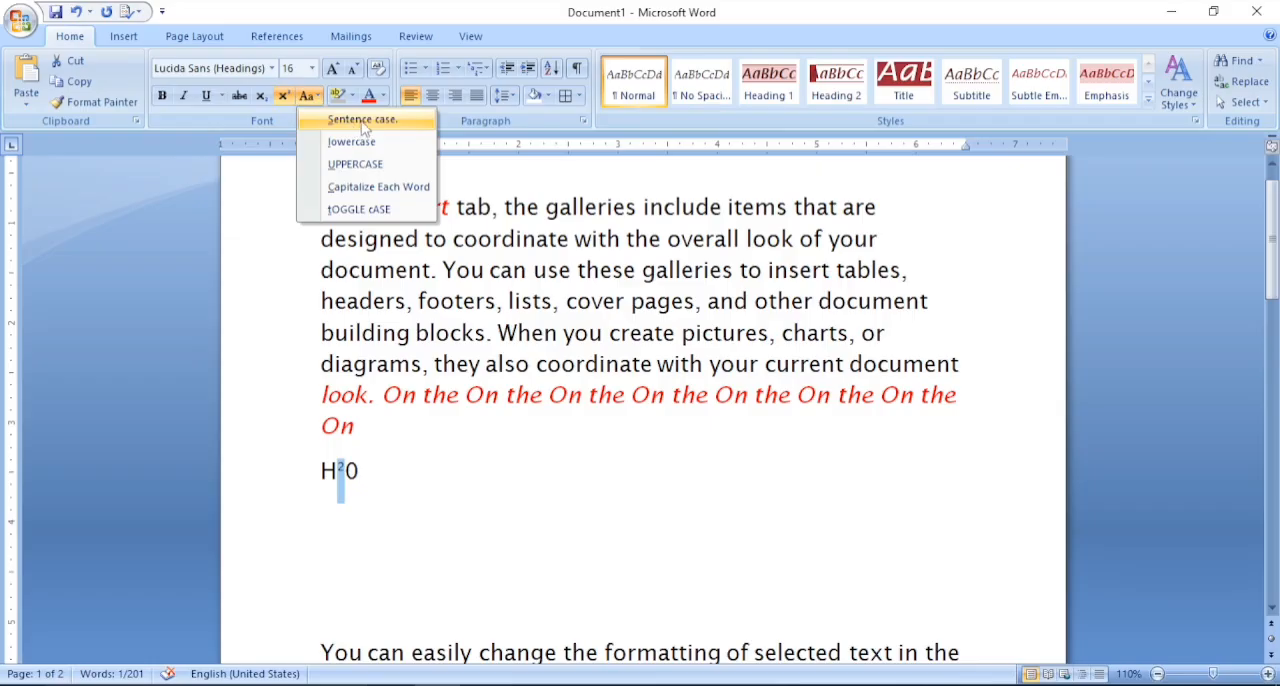
pyautogui.click(386, 402)
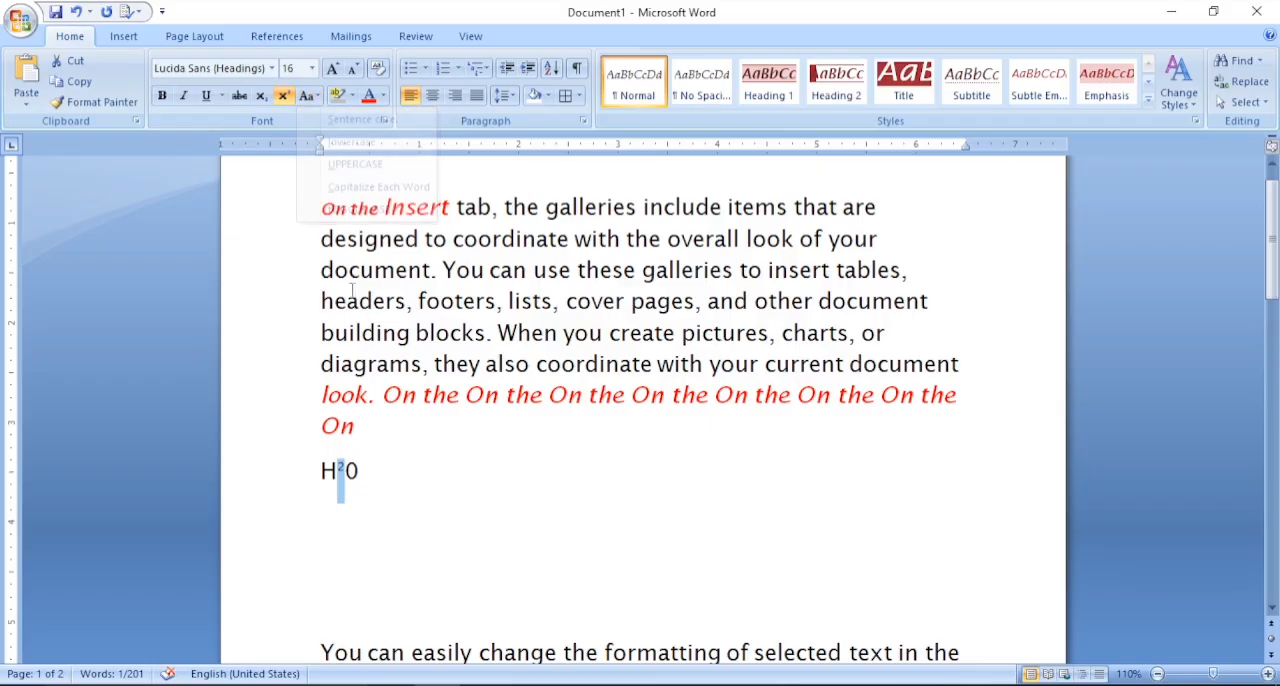
pyautogui.click(316, 97)
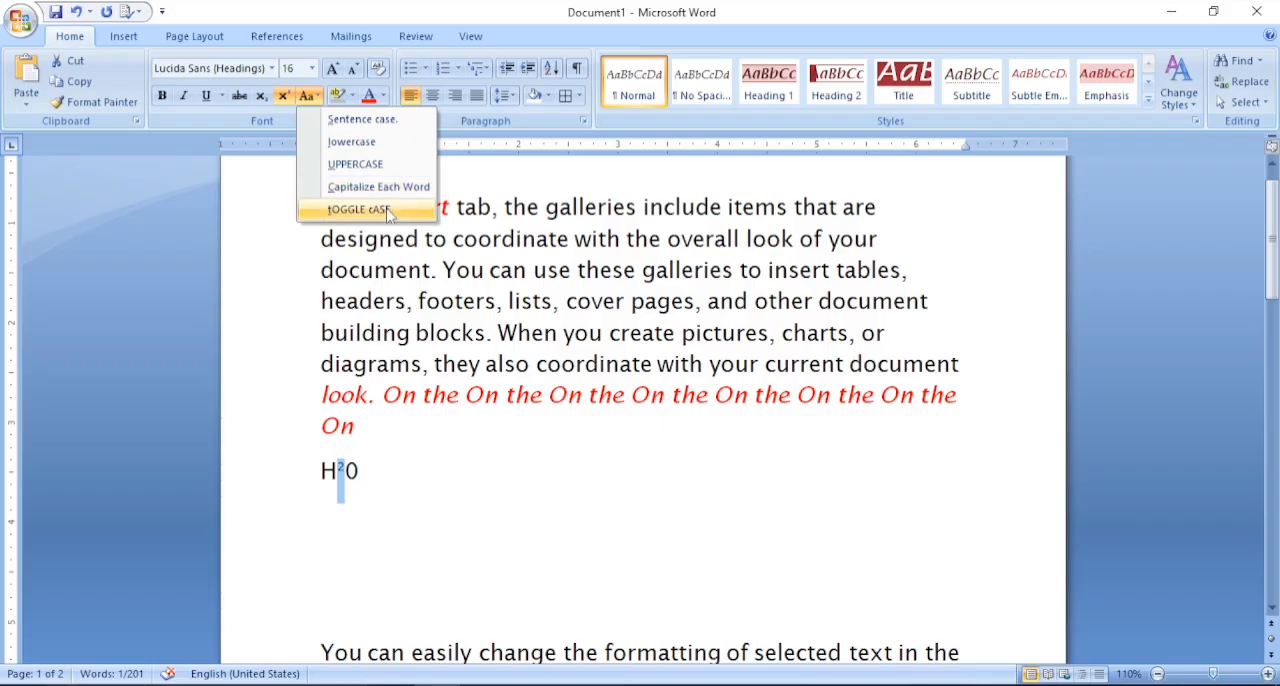
pyautogui.click(429, 363)
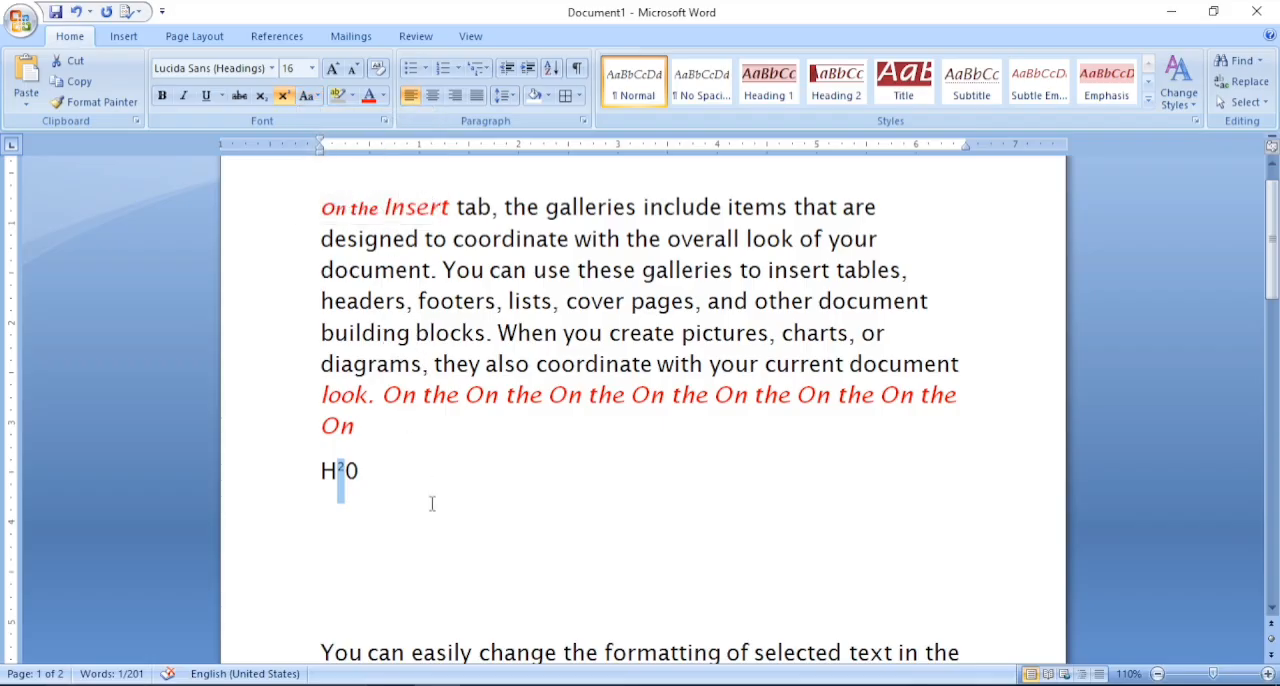
# - Enter a sample first name on the empty line below "H20"
pyautogui.click(409, 527)
pyautogui.write('s')
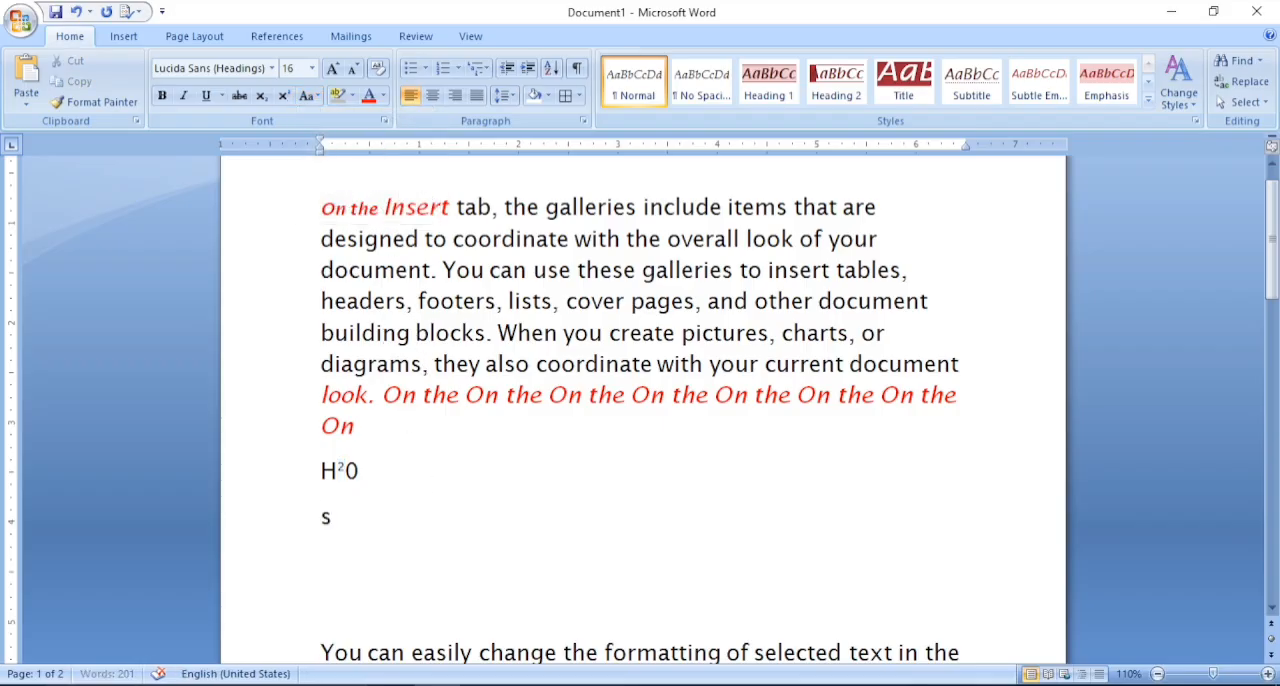
pyautogui.write('hivam')
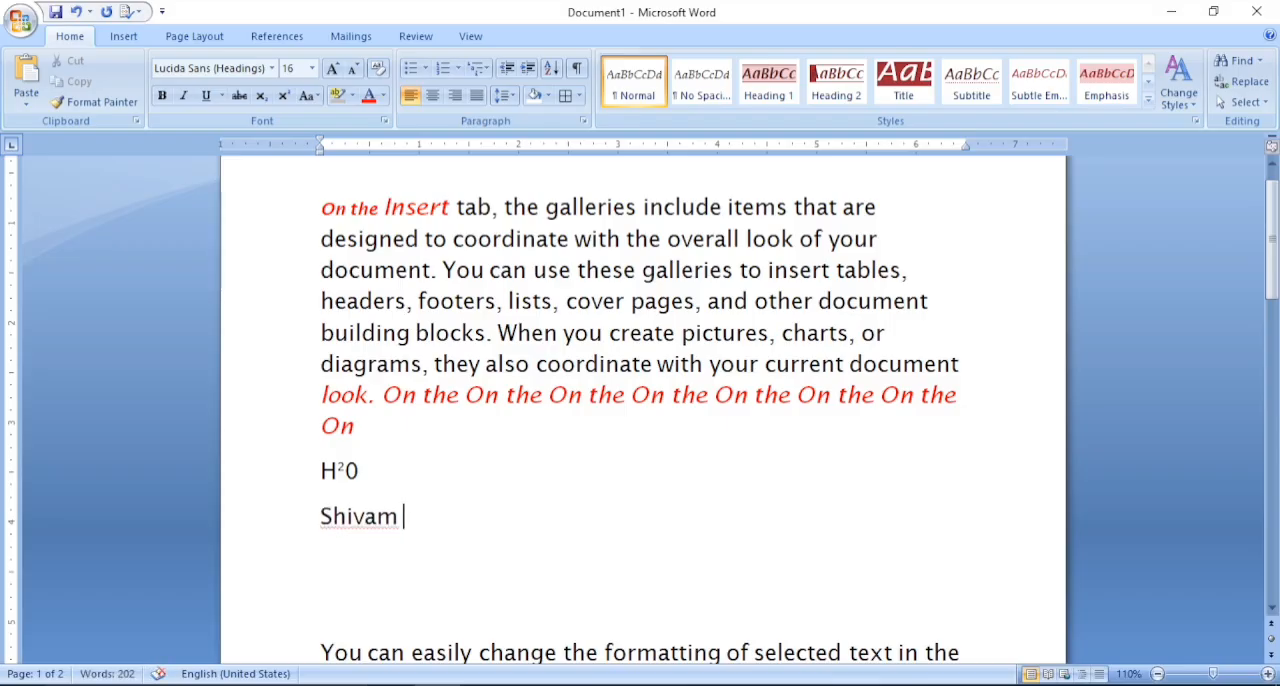
# - Change the case of the sample name below "H20" to lowercase, UPPERCASE, and finally Capitalize Each Word
pyautogui.moveTo(324, 516); pyautogui.dragTo(398, 520)
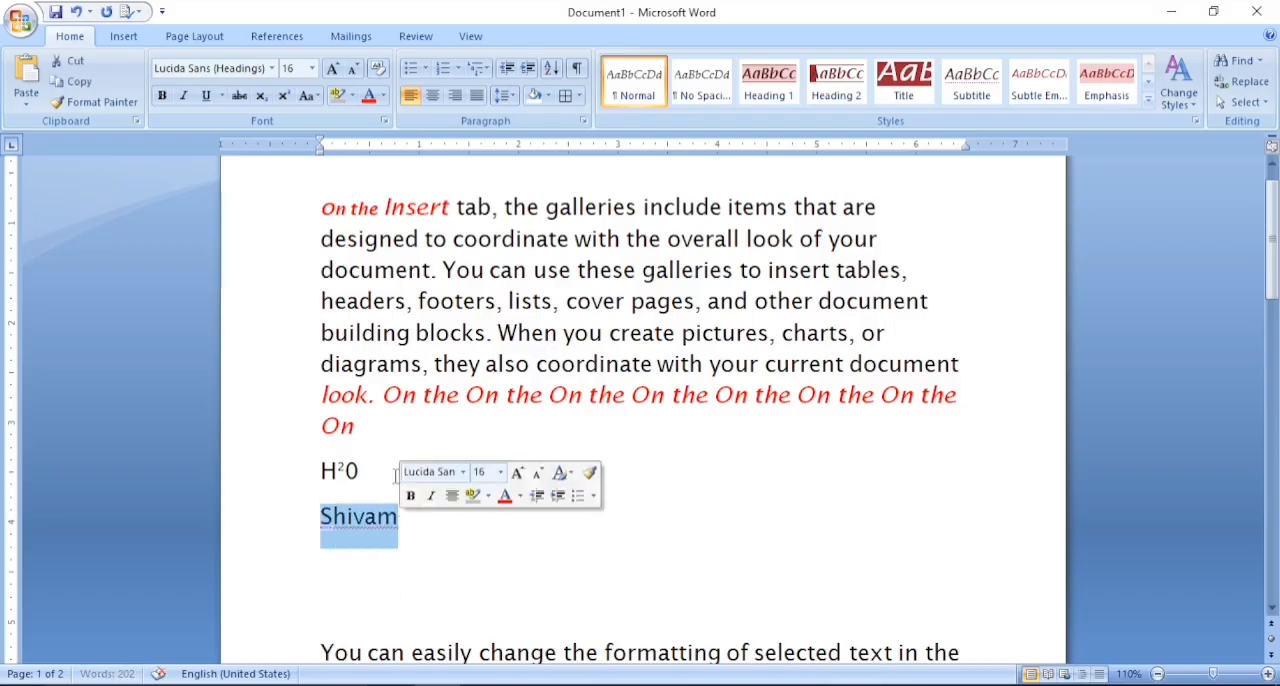
pyautogui.click(323, 98)
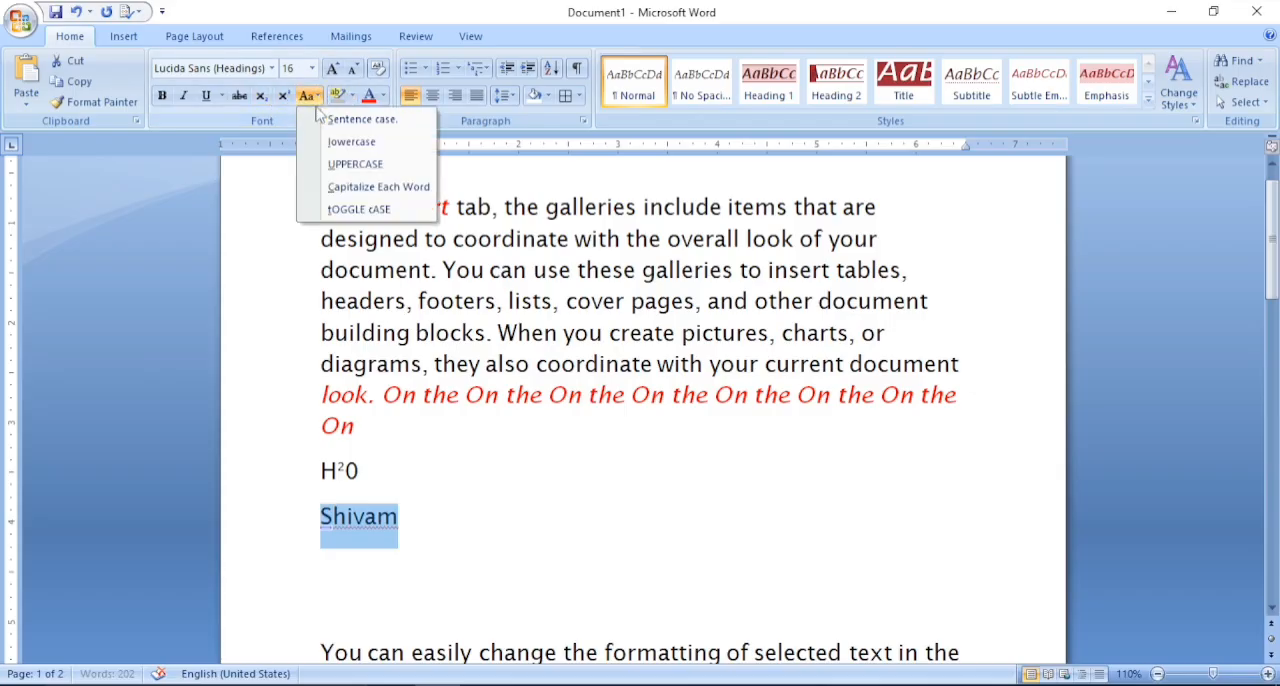
pyautogui.click(368, 142)
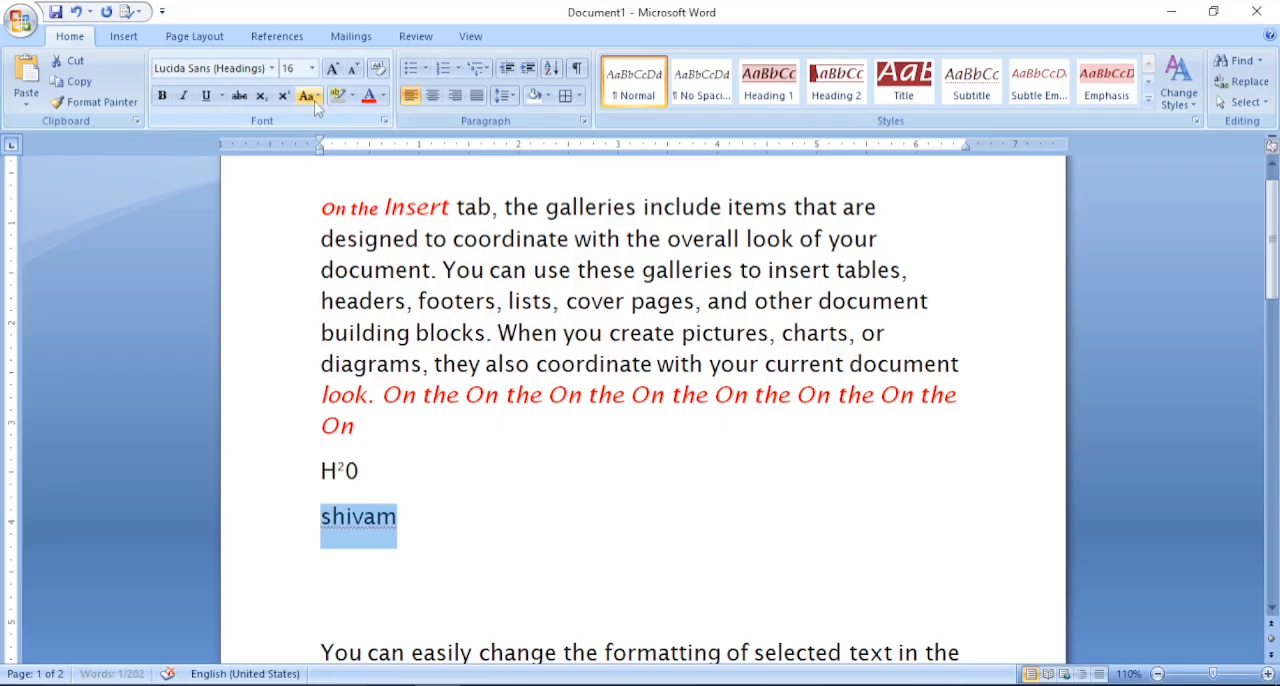
pyautogui.click(316, 97)
pyautogui.click(350, 164)
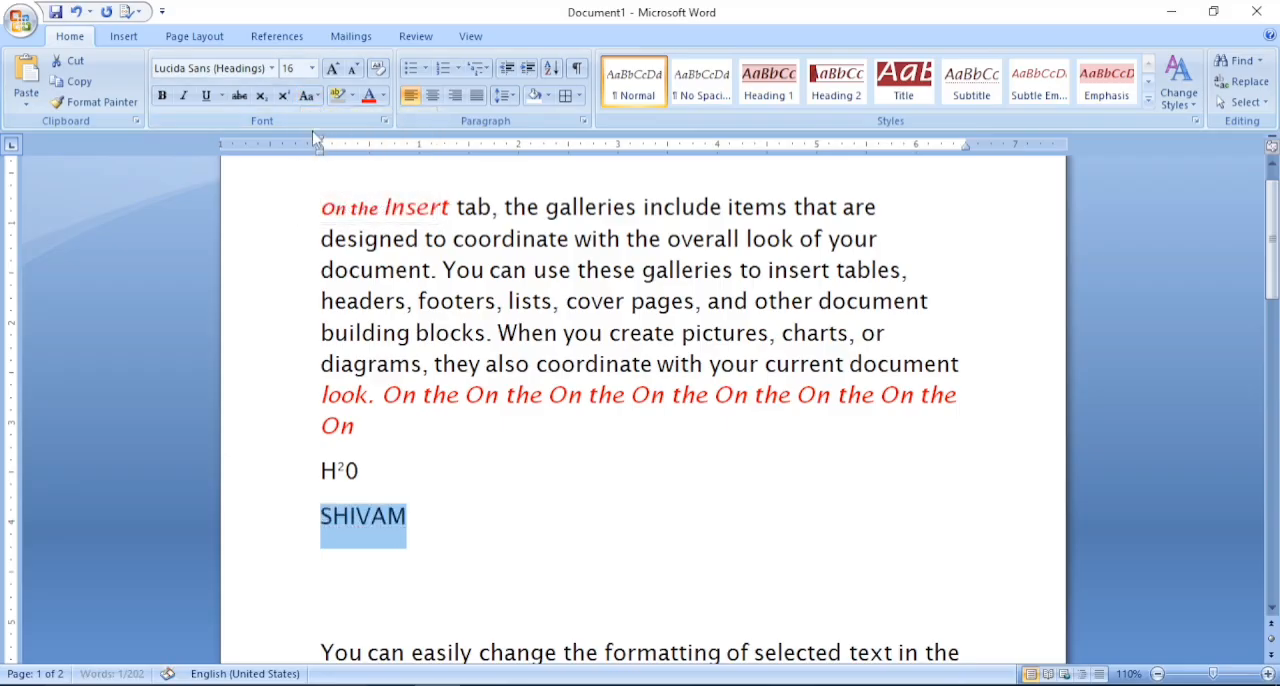
pyautogui.click(312, 101)
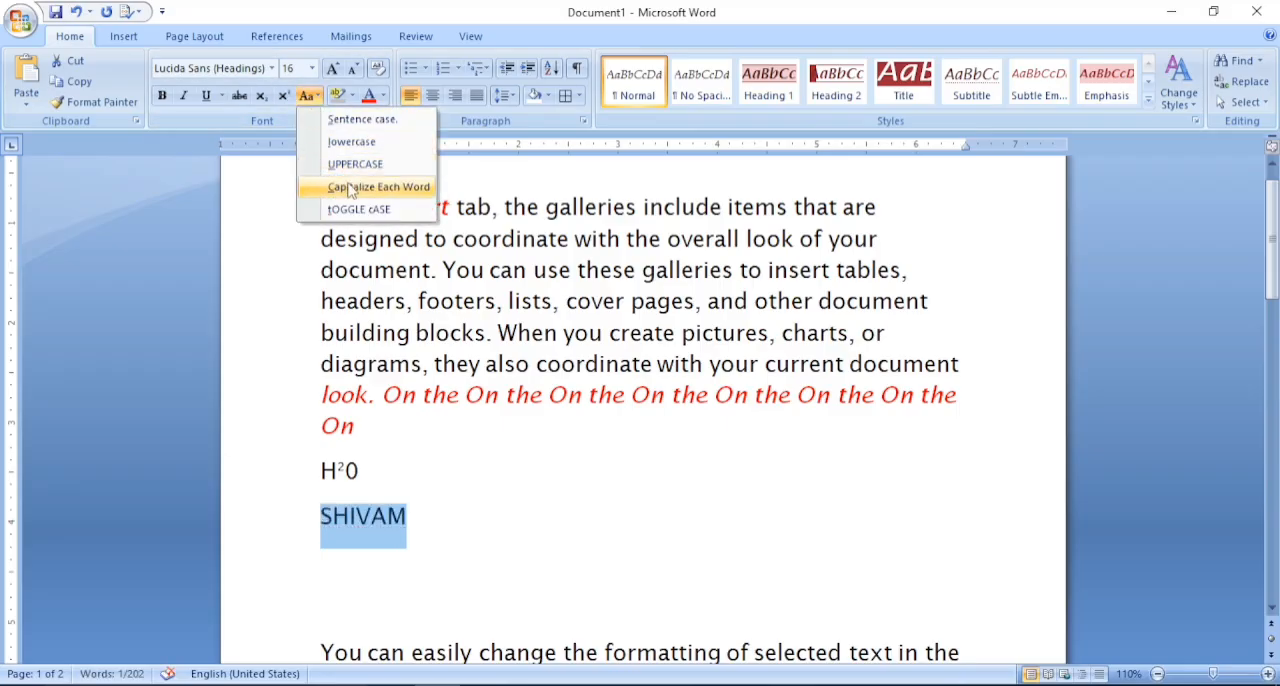
pyautogui.click(357, 188)
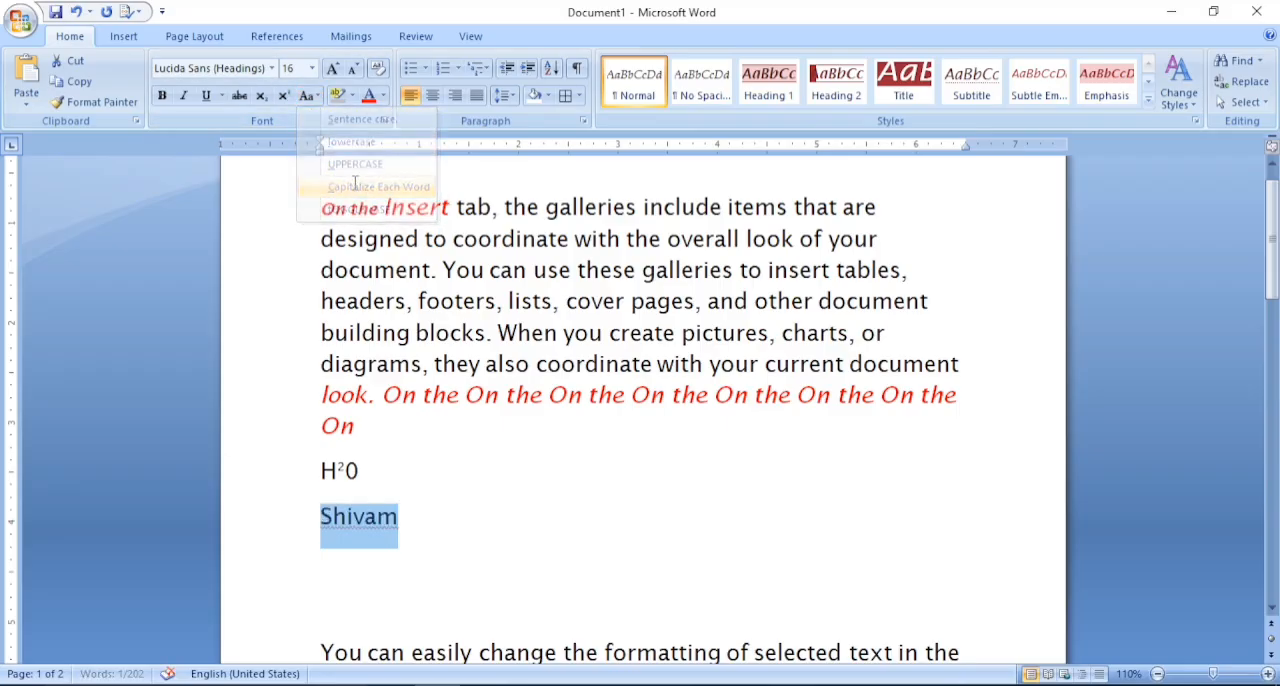
# - Change the case of the sample name below "H20" to tOGGLE cASE, and finally to Sentence case
pyautogui.click(353, 100)
pyautogui.click(313, 100)
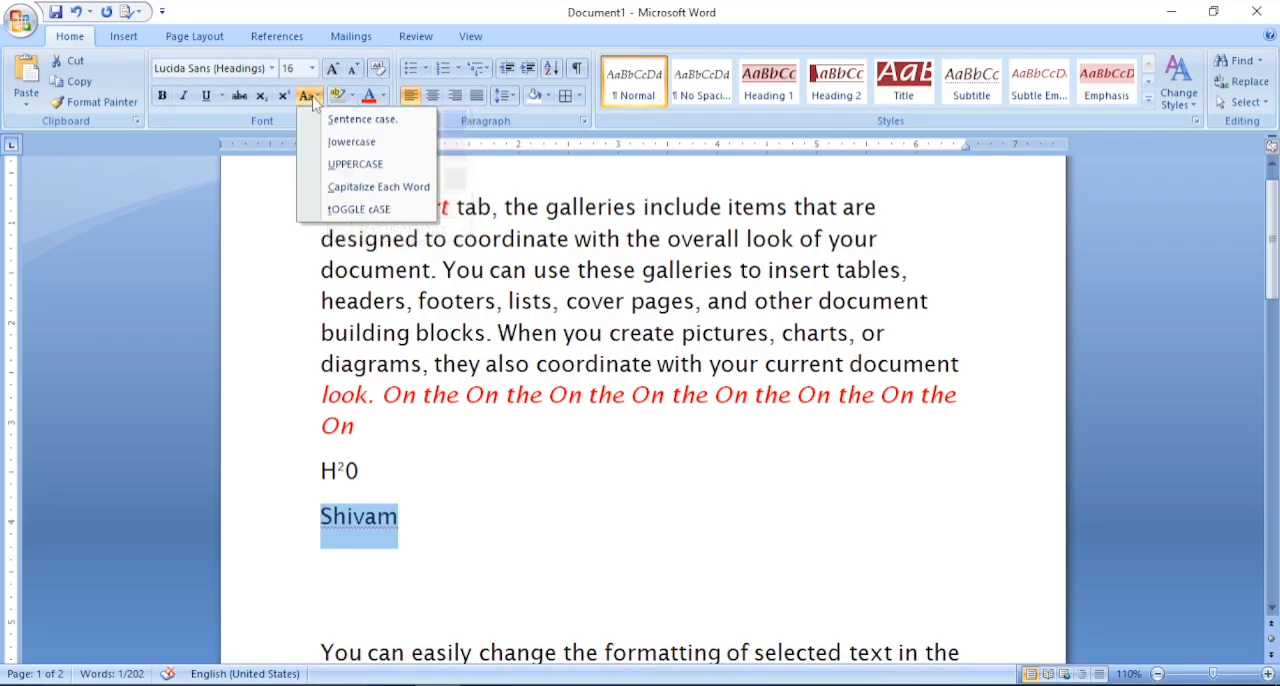
pyautogui.click(348, 210)
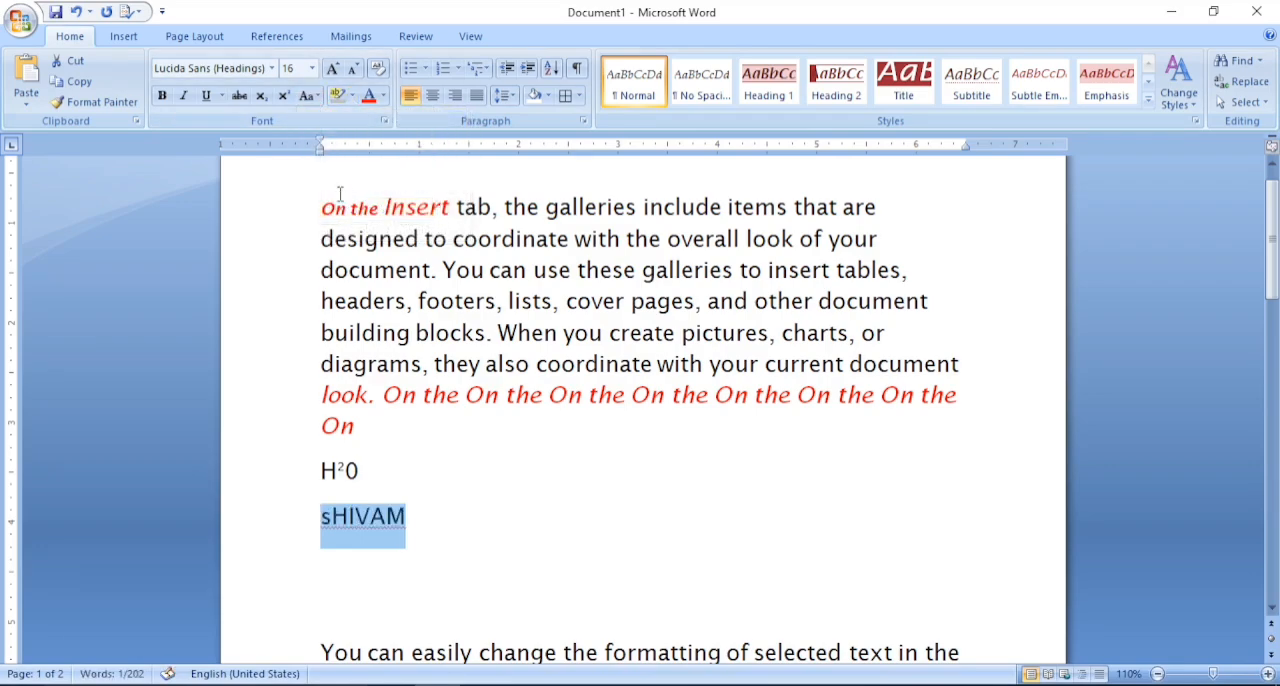
pyautogui.click(306, 95)
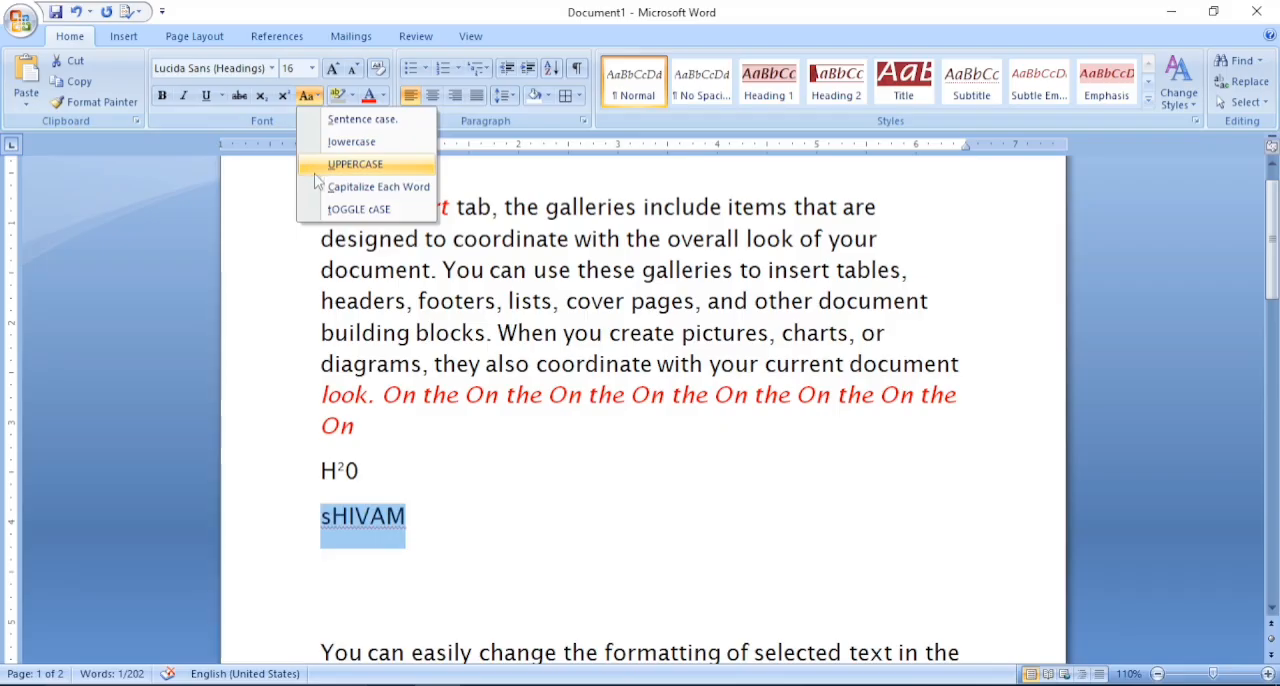
pyautogui.click(357, 120)
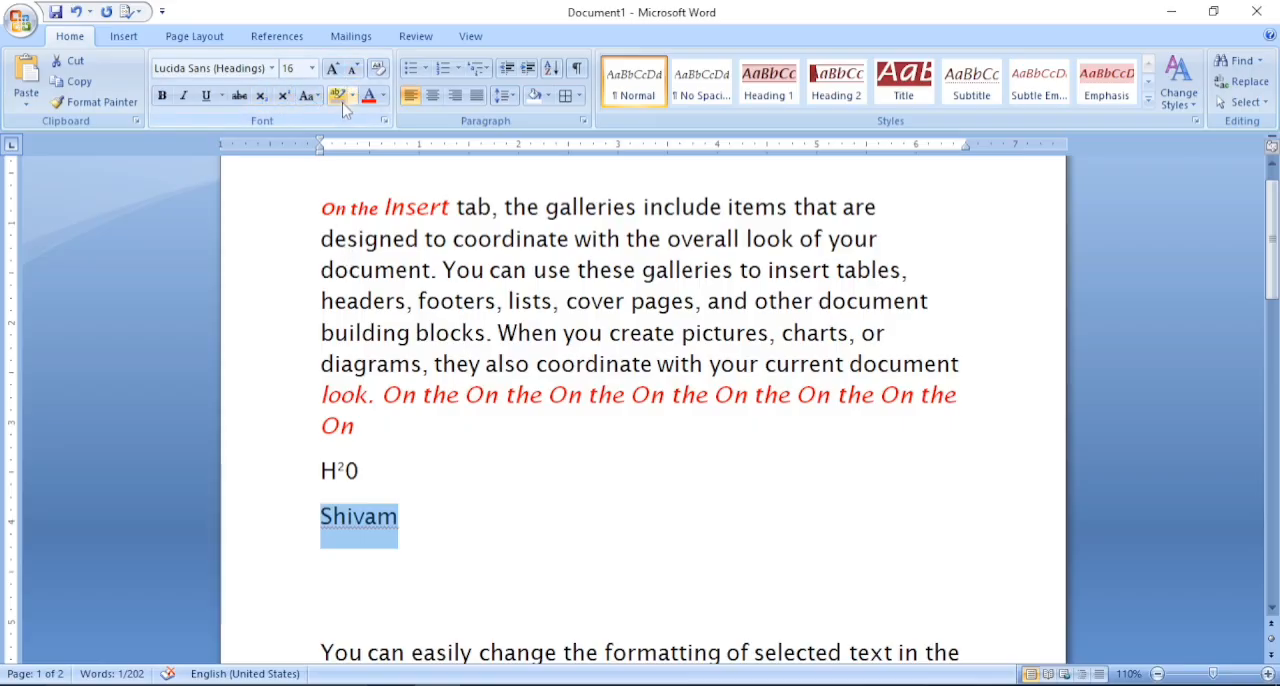
# - Highlight the first paragraph in light gray, from "On the Insert" through the last "On the"
pyautogui.moveTo(321, 207); pyautogui.dragTo(960, 397)
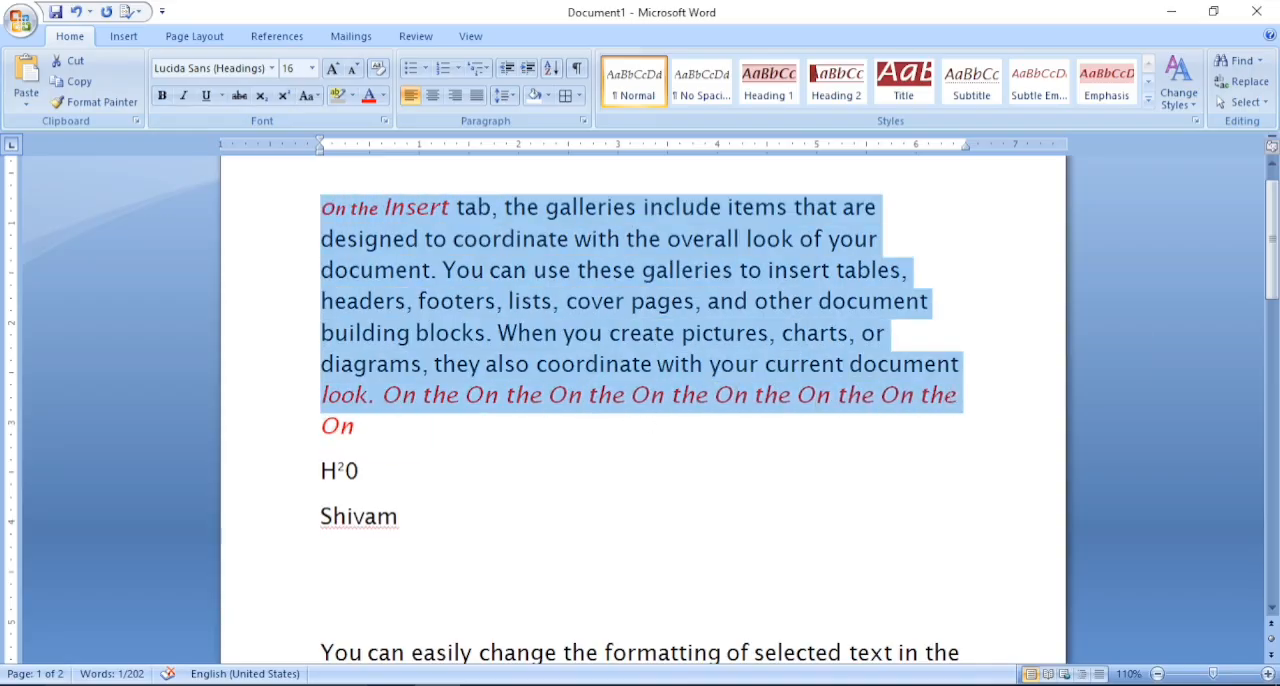
pyautogui.click(353, 95)
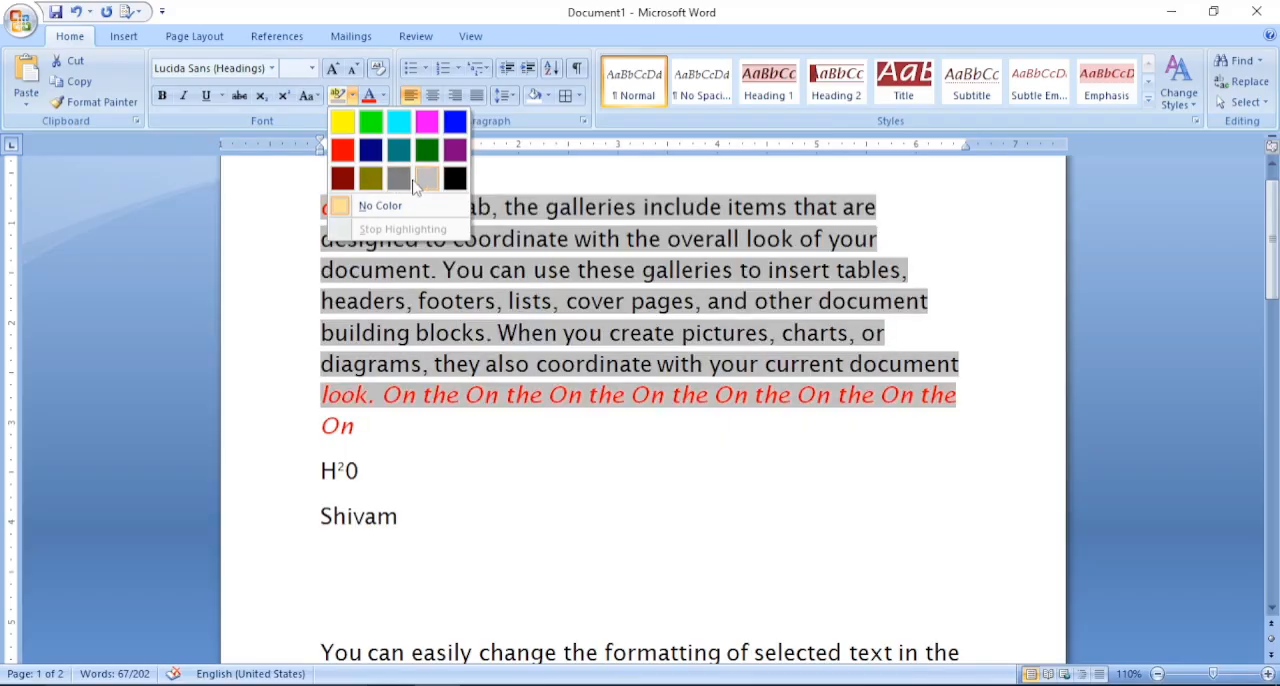
pyautogui.click(427, 178)
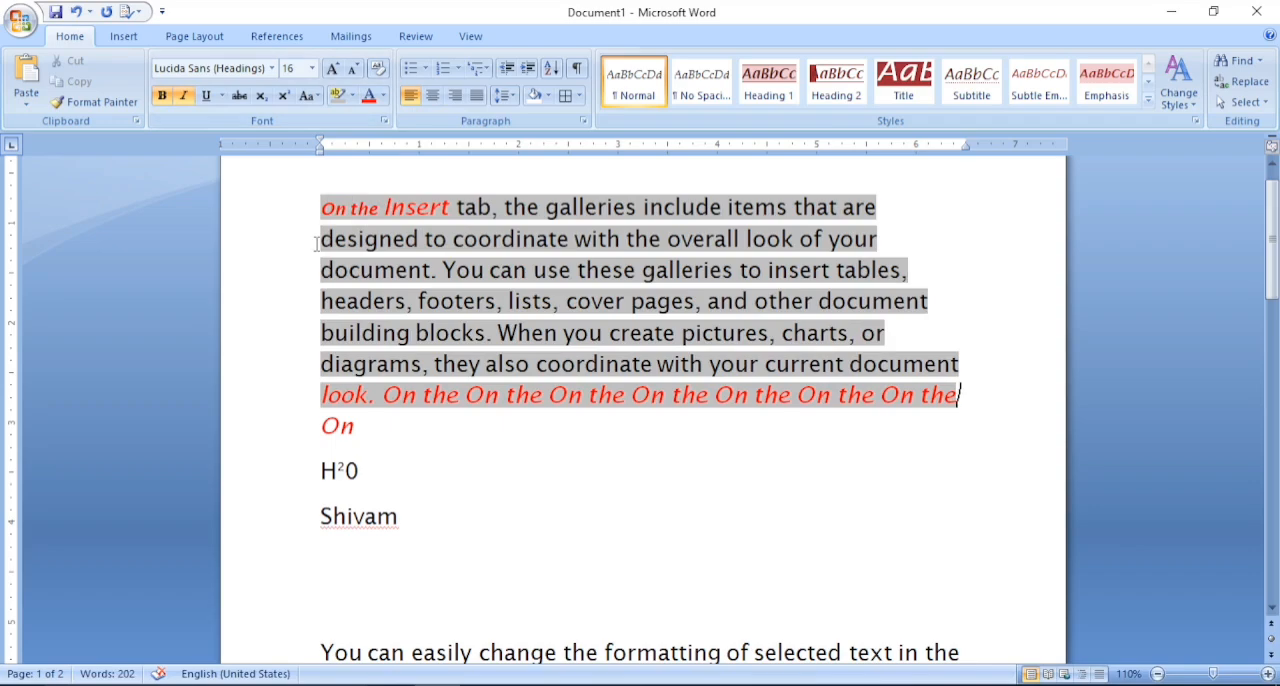
# - Color the first paragraph's text dark blue from "designed" through the last "On the"
pyautogui.moveTo(317, 243); pyautogui.dragTo(962, 396)
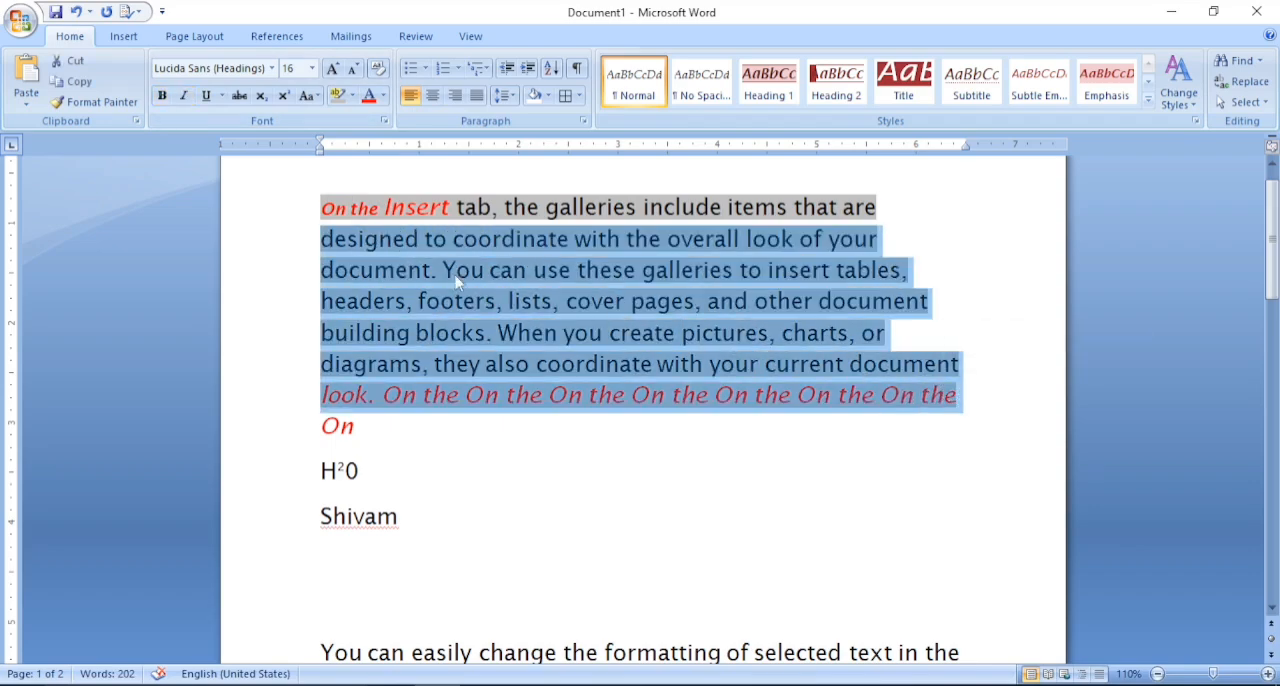
pyautogui.click(385, 100)
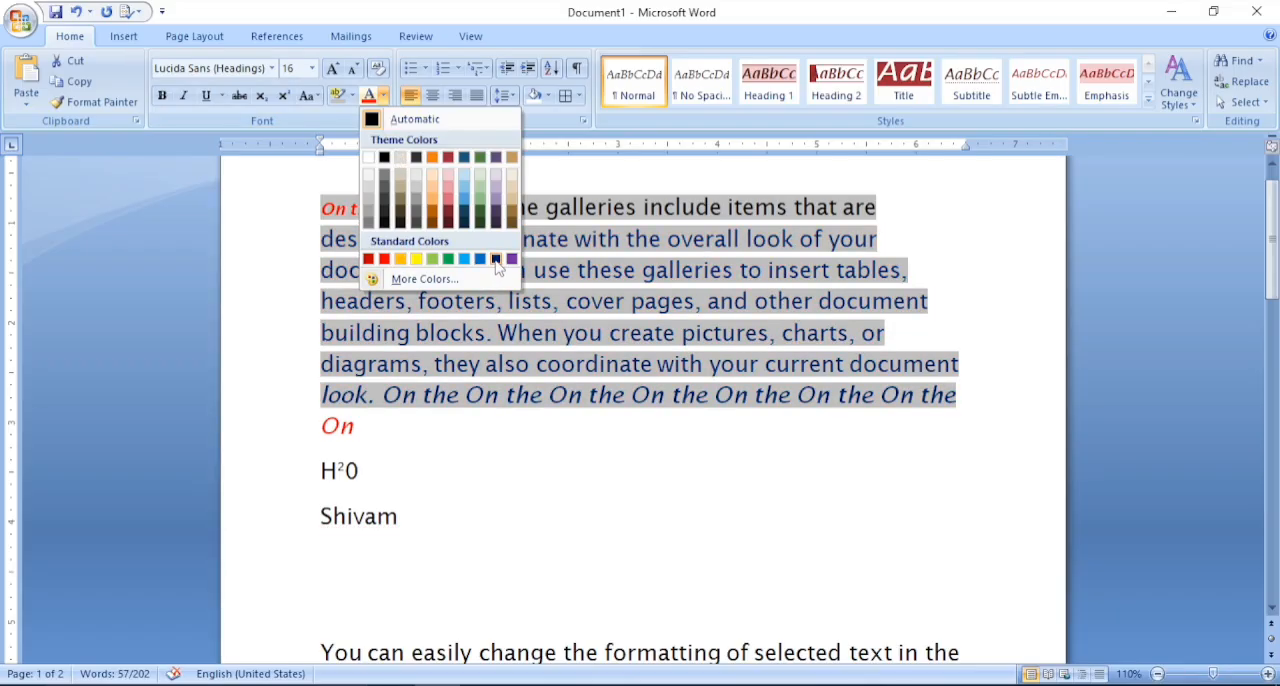
pyautogui.click(497, 261)
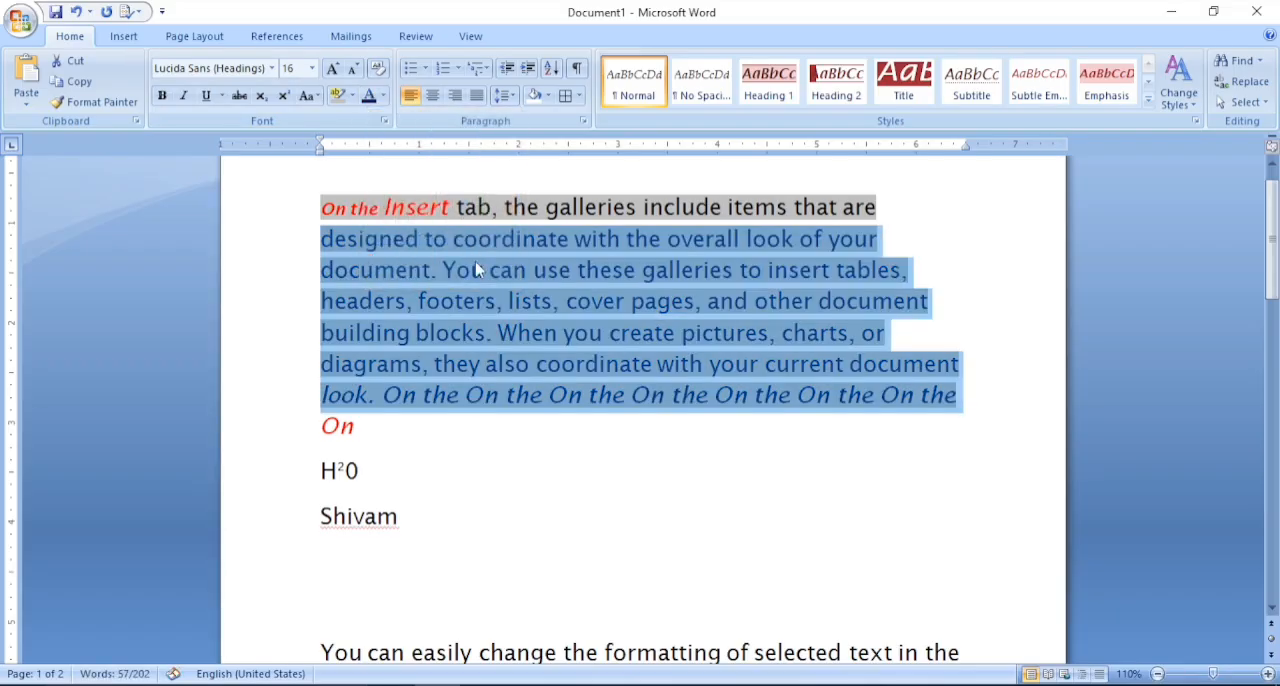
# - Try clearing all formatting from the dark blue text in the first paragraph, and undo it
pyautogui.click(385, 78)
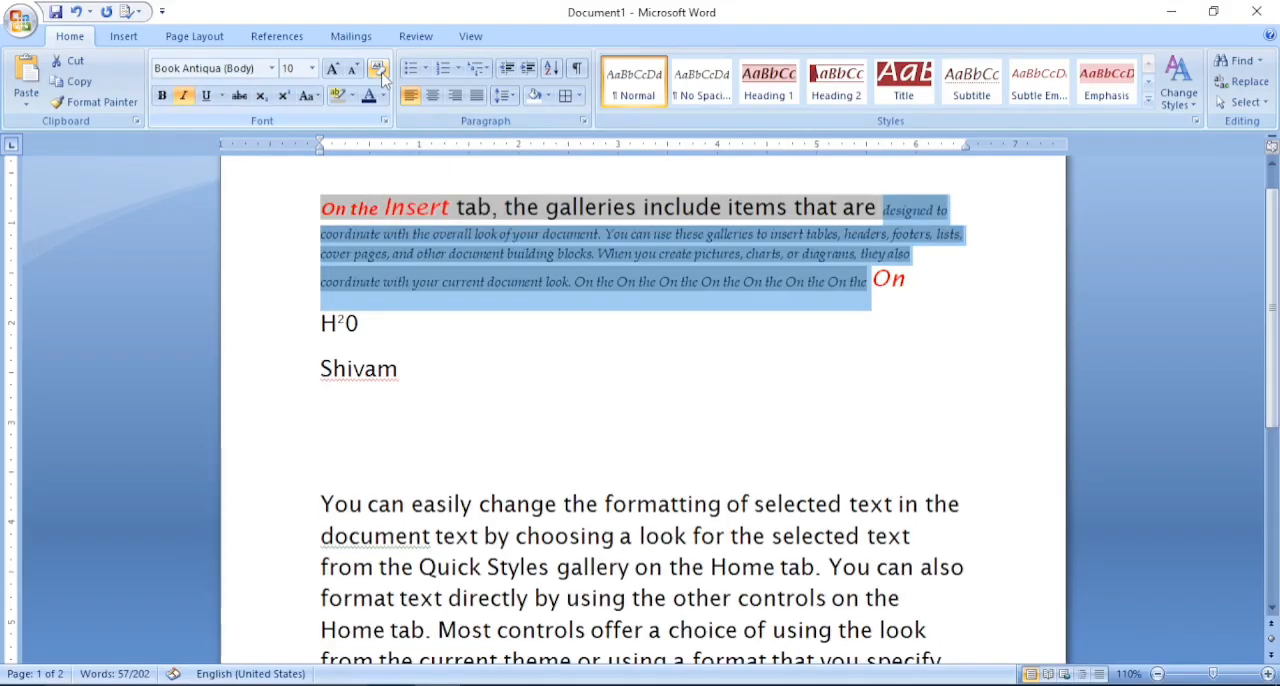
pyautogui.hotkey('ctrl', 'z')
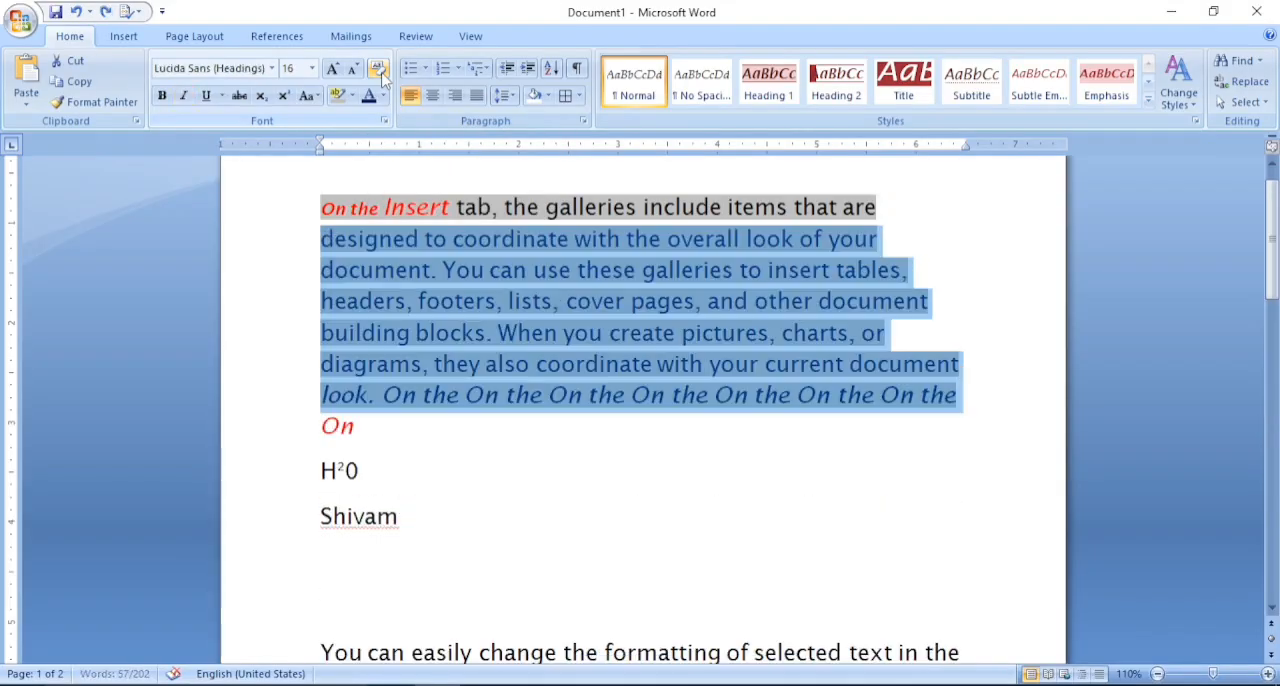
pyautogui.click(443, 270)
# - Try round bullets on the first paragraph, undo them, and switch bullets on and off again
pyautogui.click(313, 207)
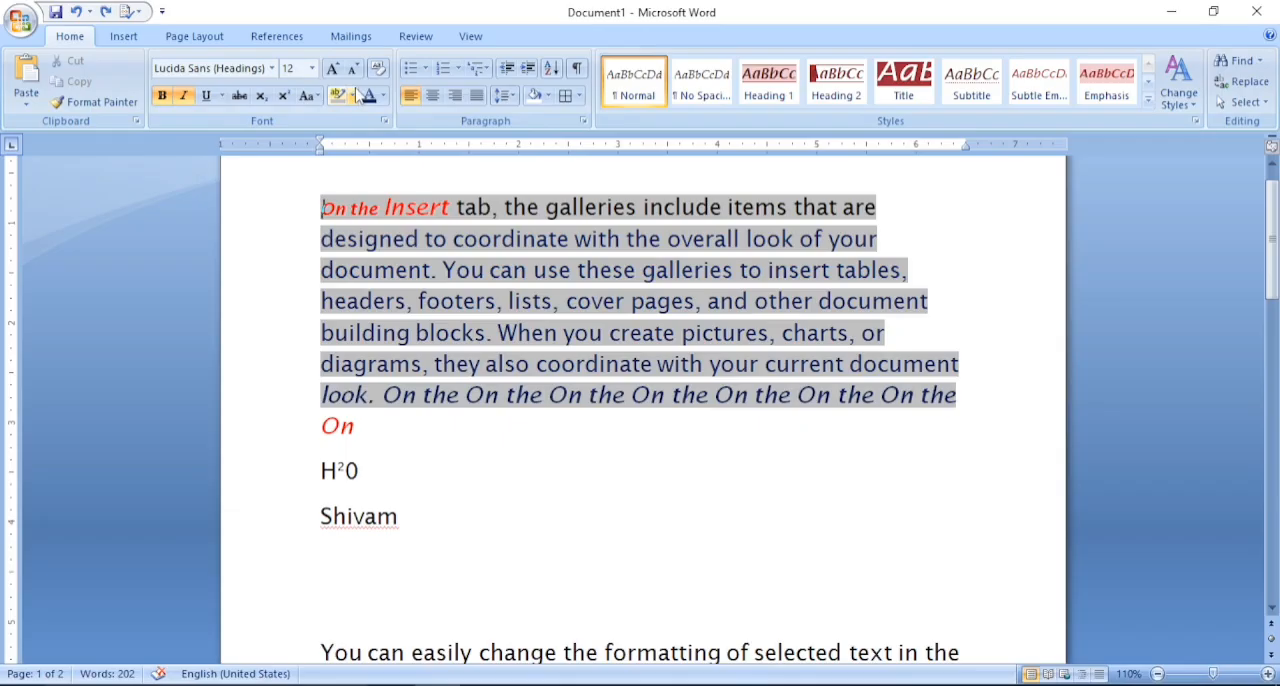
pyautogui.click(425, 70)
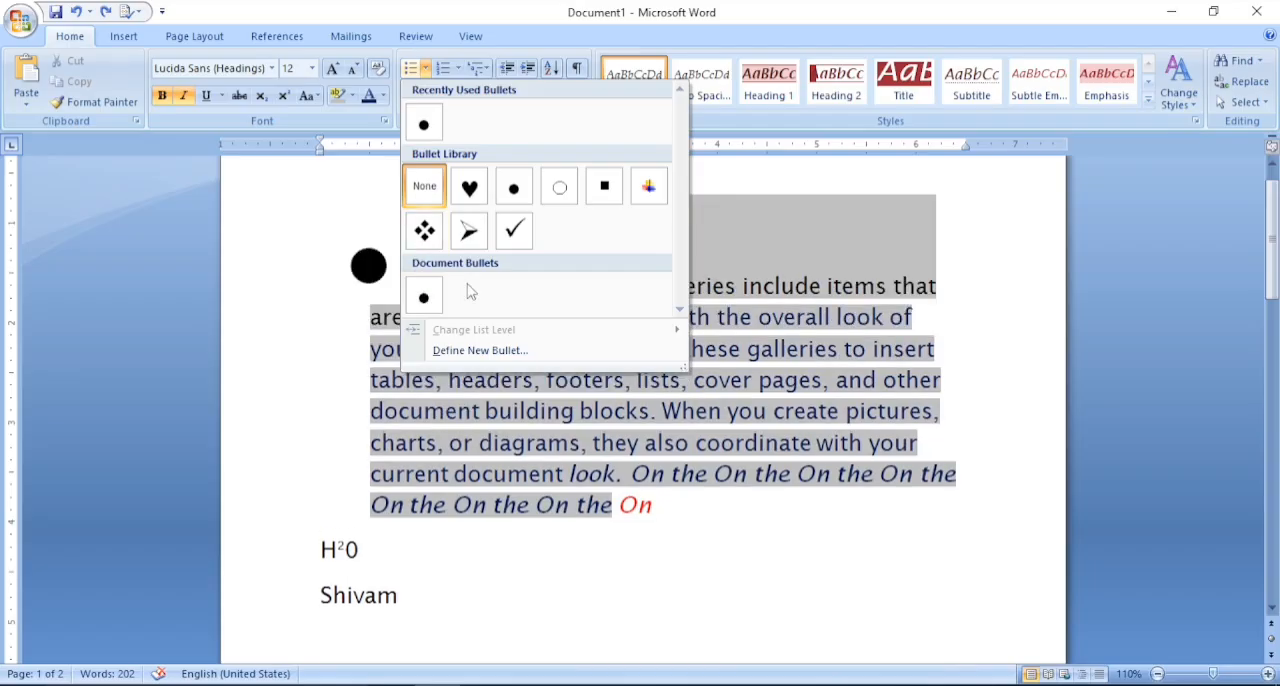
pyautogui.click(420, 138)
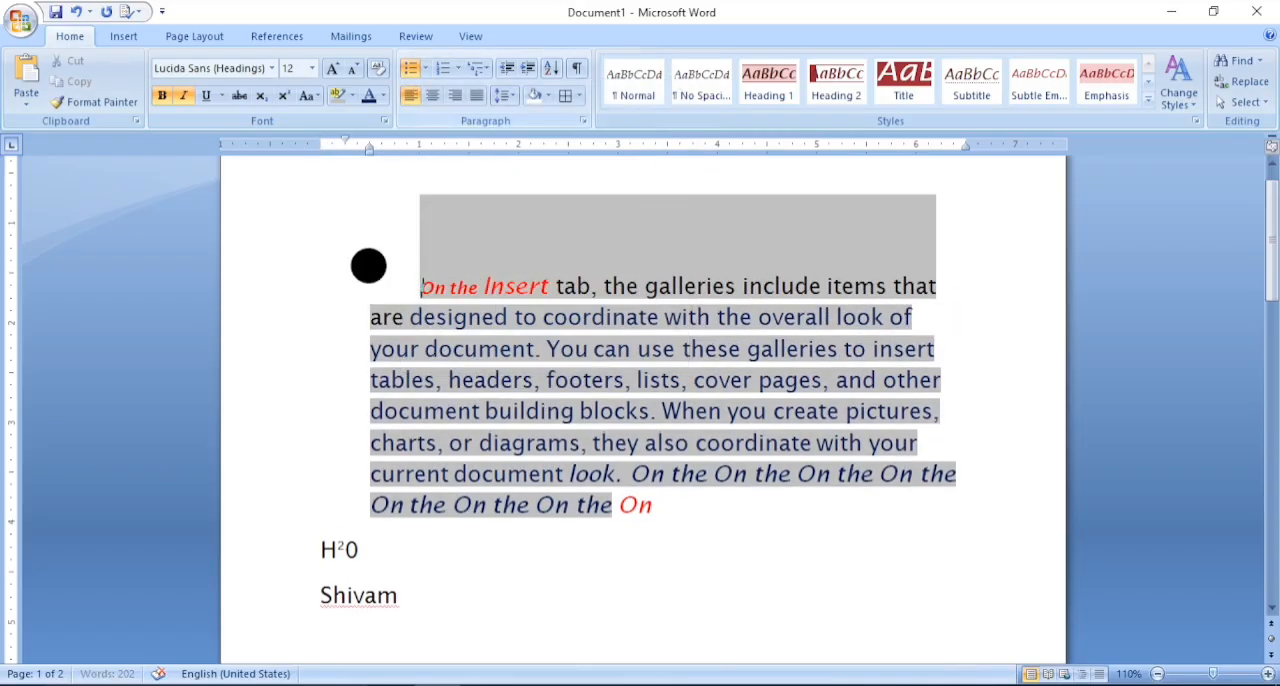
pyautogui.hotkey('ctrl', 'z')
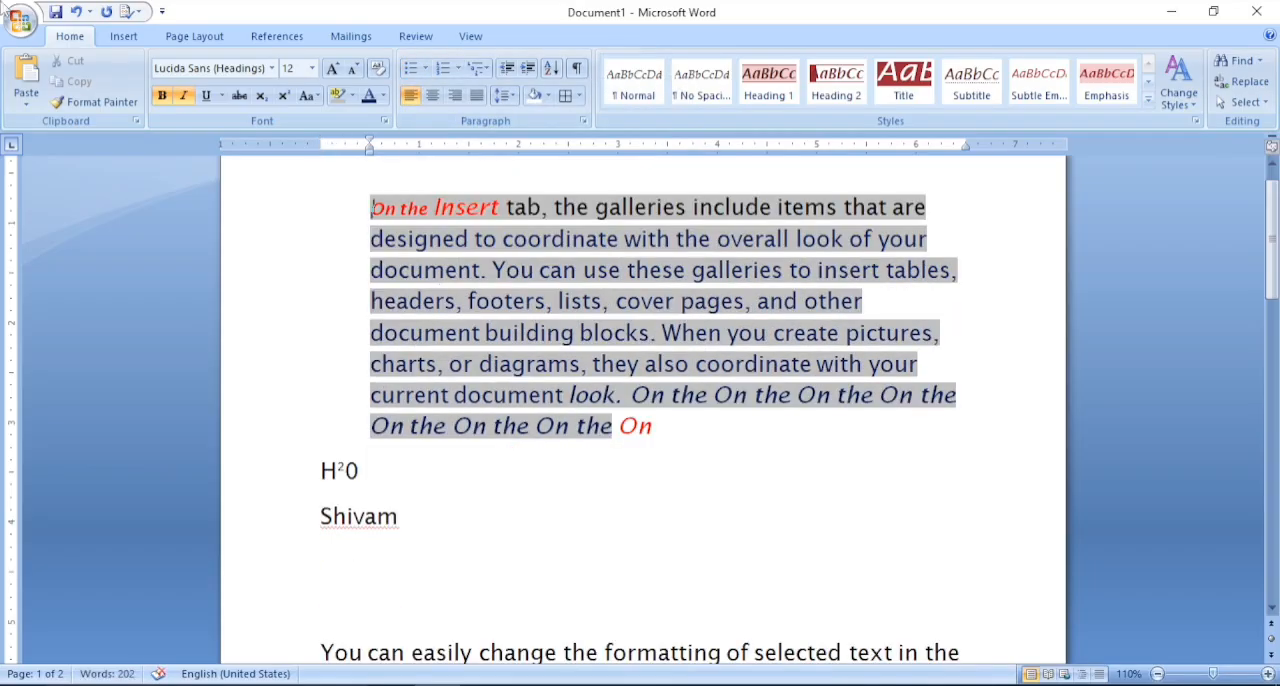
pyautogui.click(410, 68)
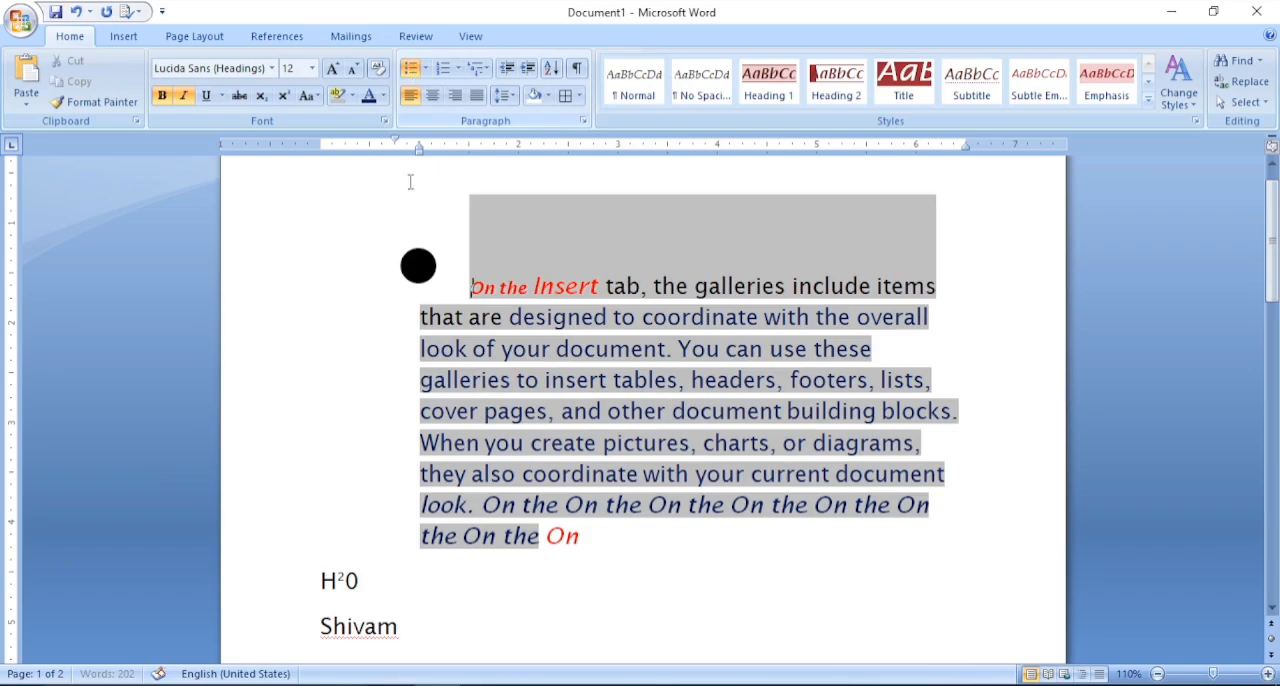
pyautogui.click(410, 68)
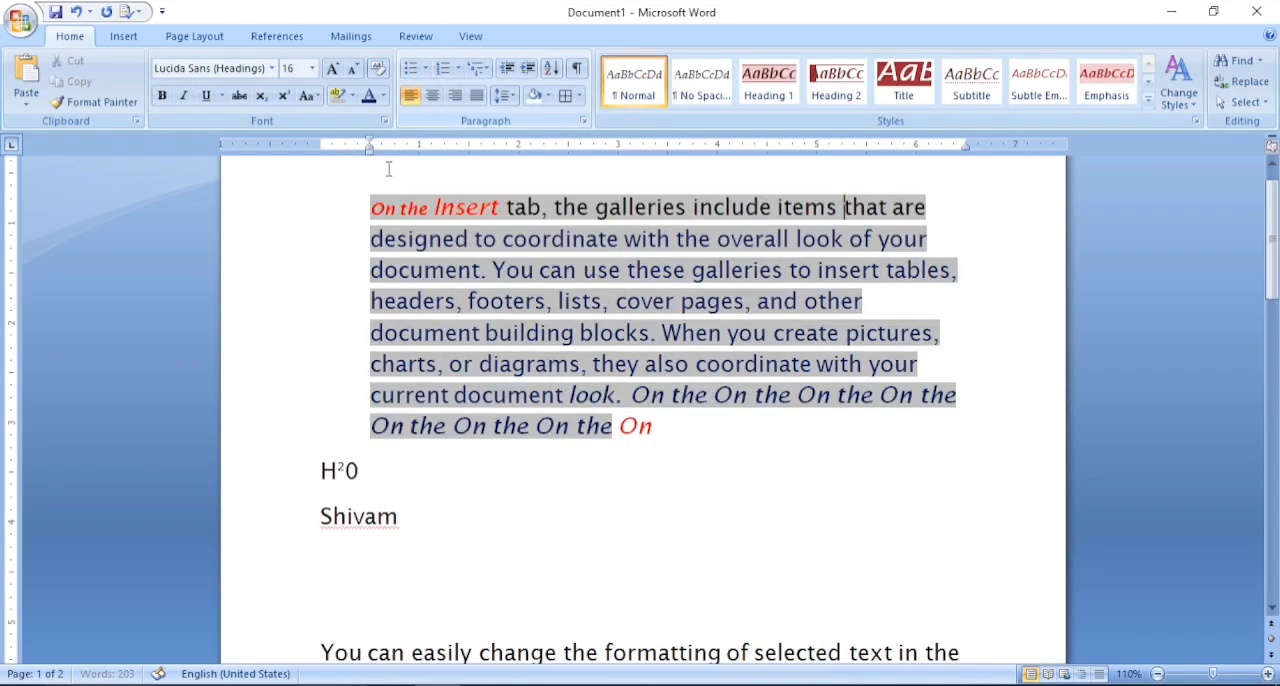
# - Try i) numbering on the first paragraph with a smaller font and bold and italic toggled, and undo the numbering
pyautogui.click(443, 72)
pyautogui.click(443, 72)
pyautogui.click(443, 72)
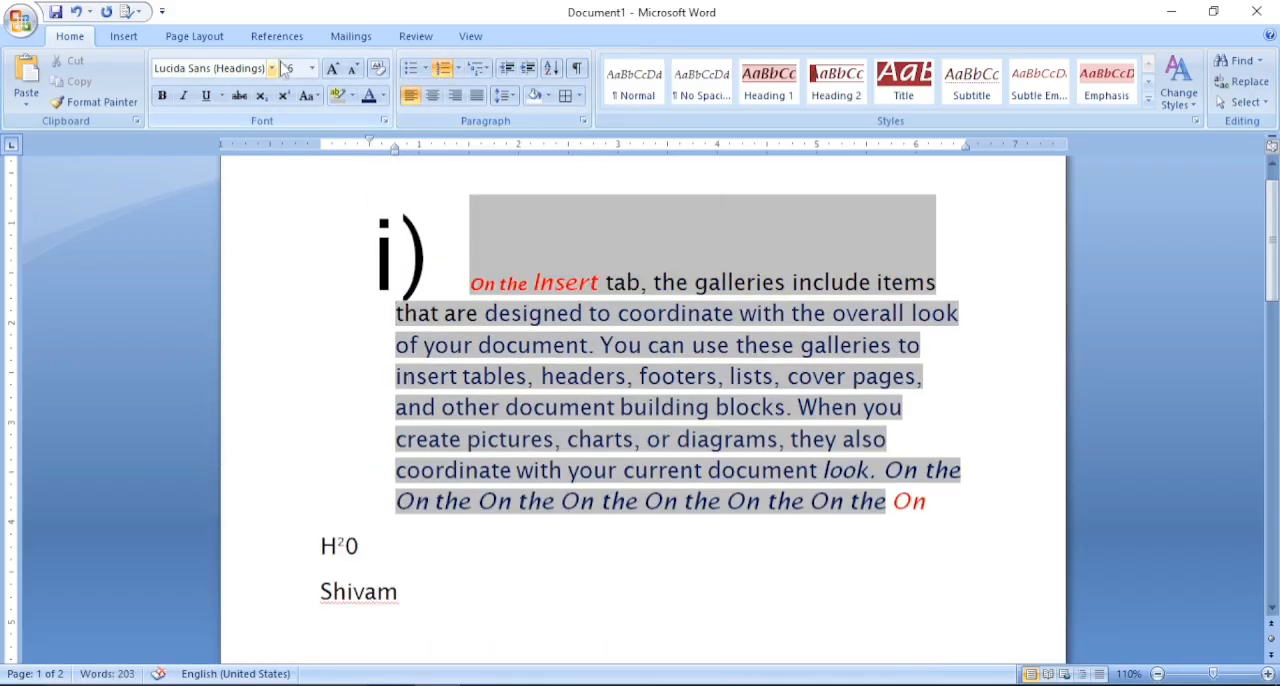
pyautogui.click(355, 72)
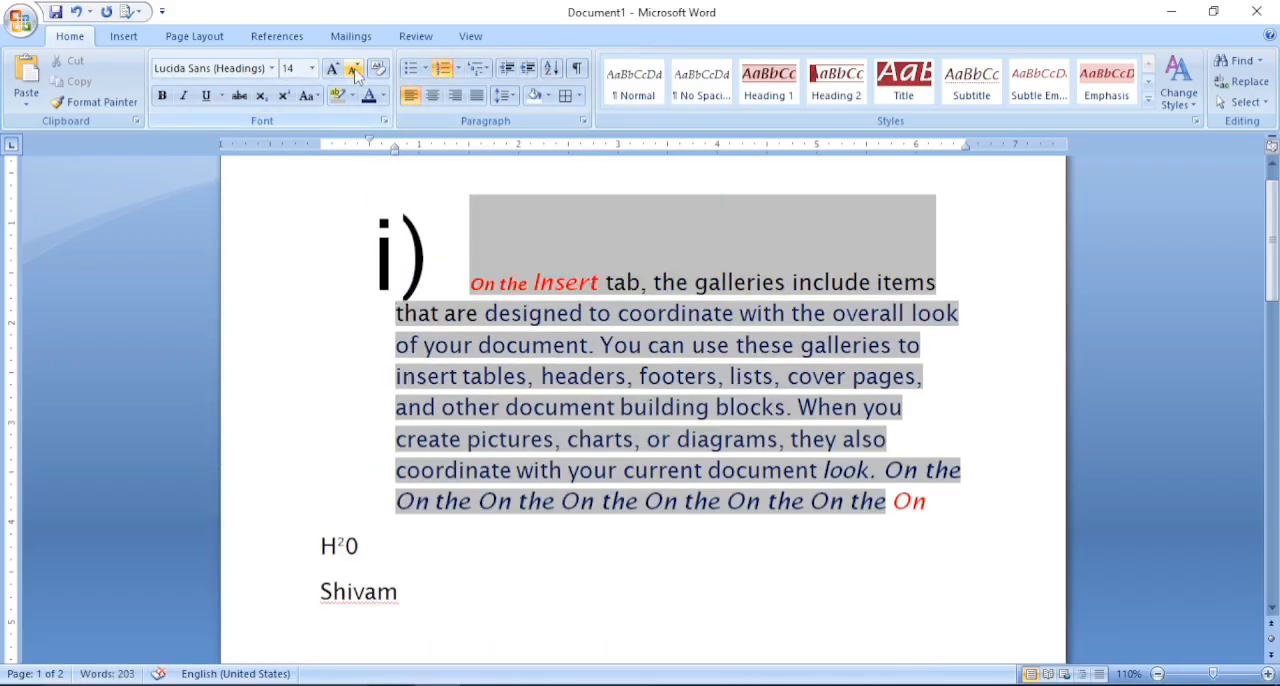
pyautogui.click(447, 219)
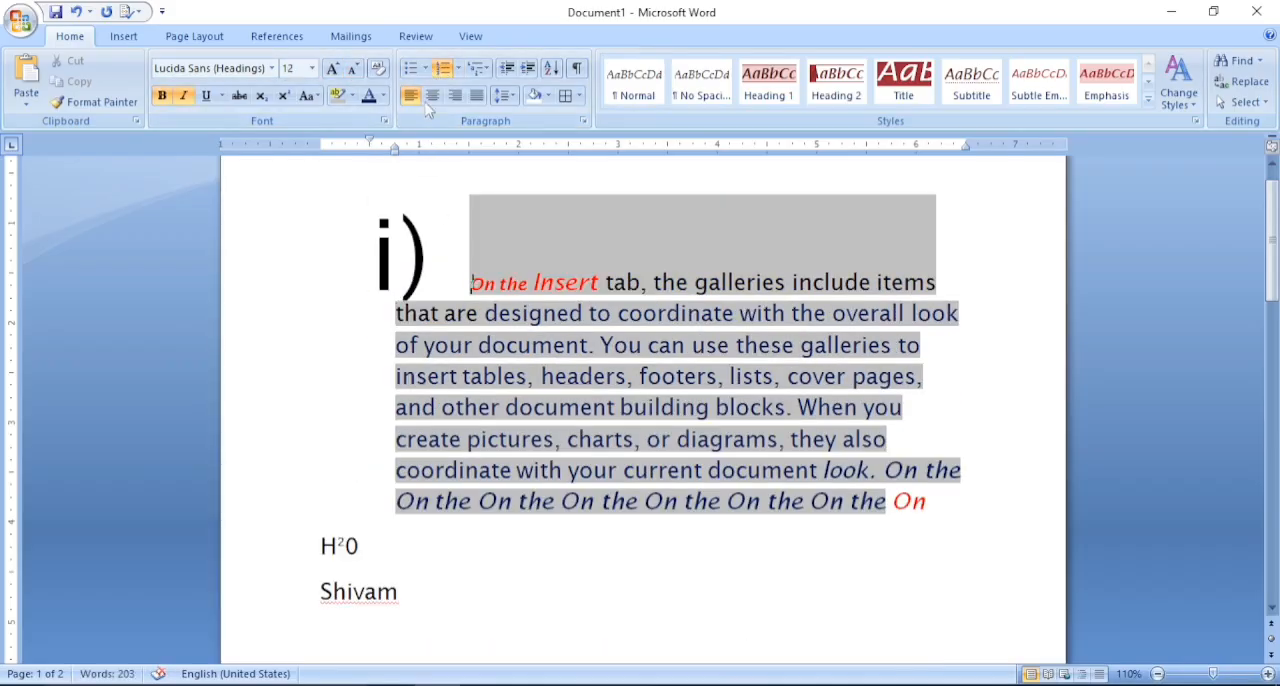
pyautogui.click(184, 97)
pyautogui.click(164, 99)
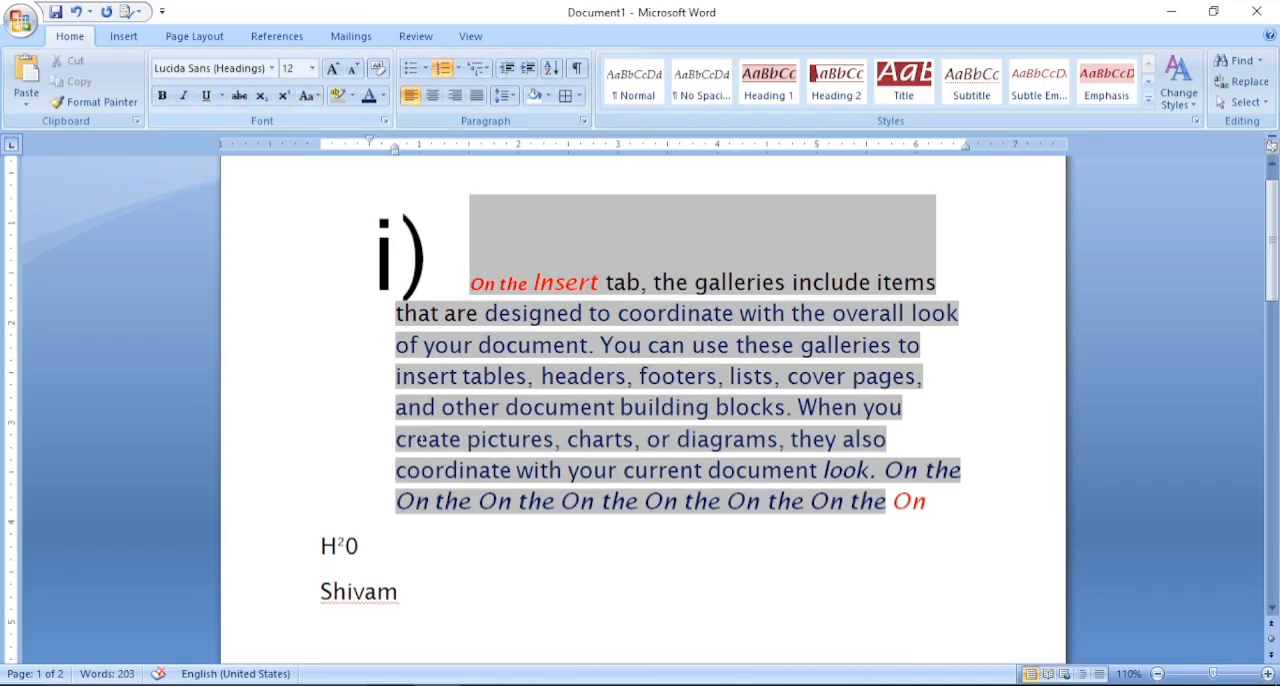
pyautogui.click(416, 439)
pyautogui.hotkey('ctrl', 'z')
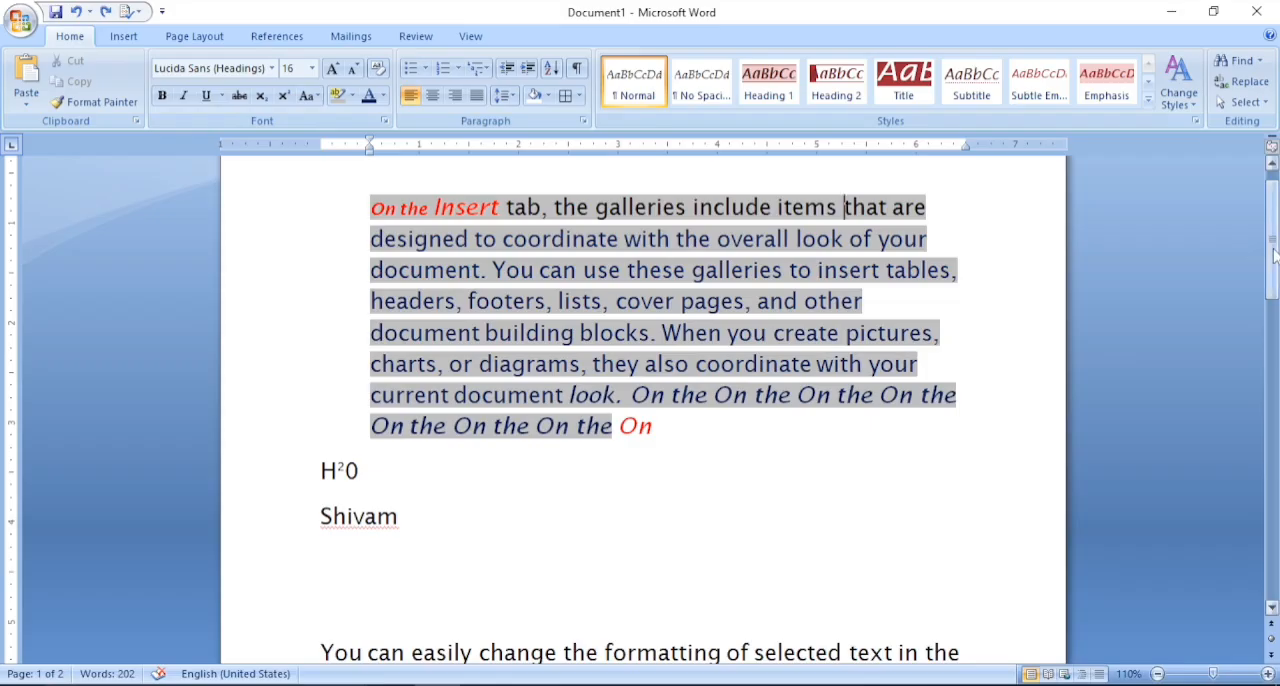
# - Make the "You can easily change" paragraph a bulleted list and split it after "selected text" with several empty bulleted items
pyautogui.moveTo(1271, 245); pyautogui.dragTo(1271, 350)
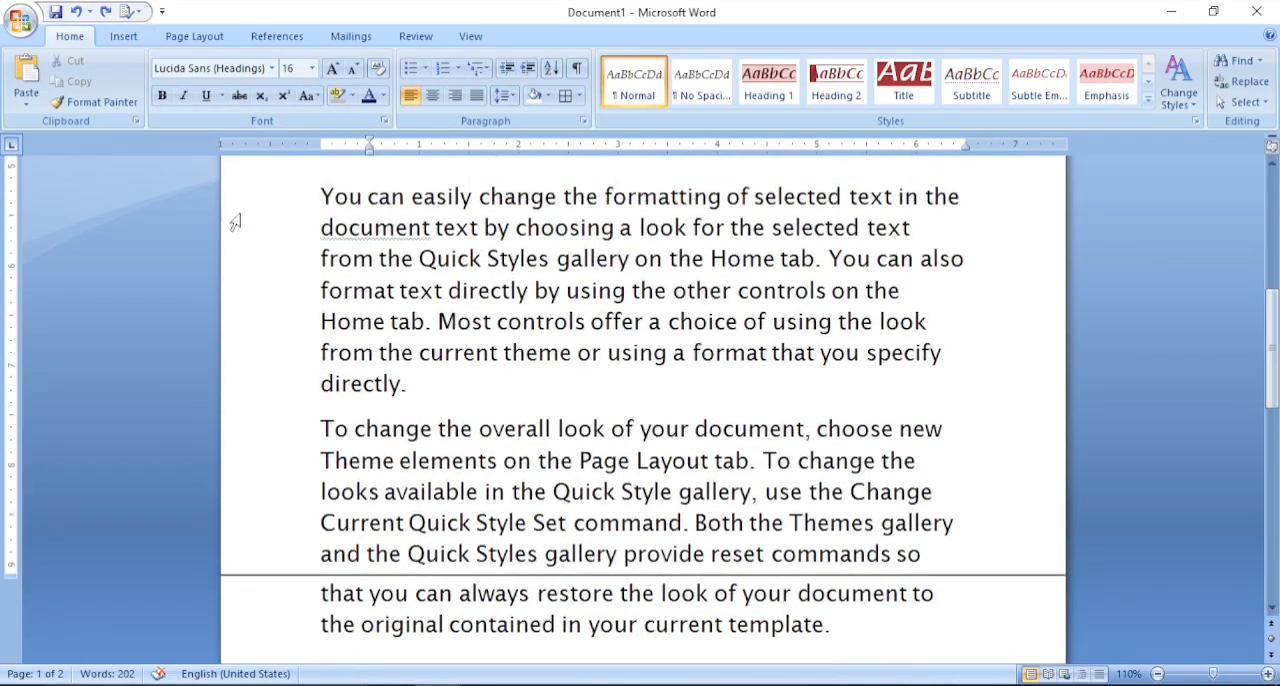
pyautogui.click(314, 197)
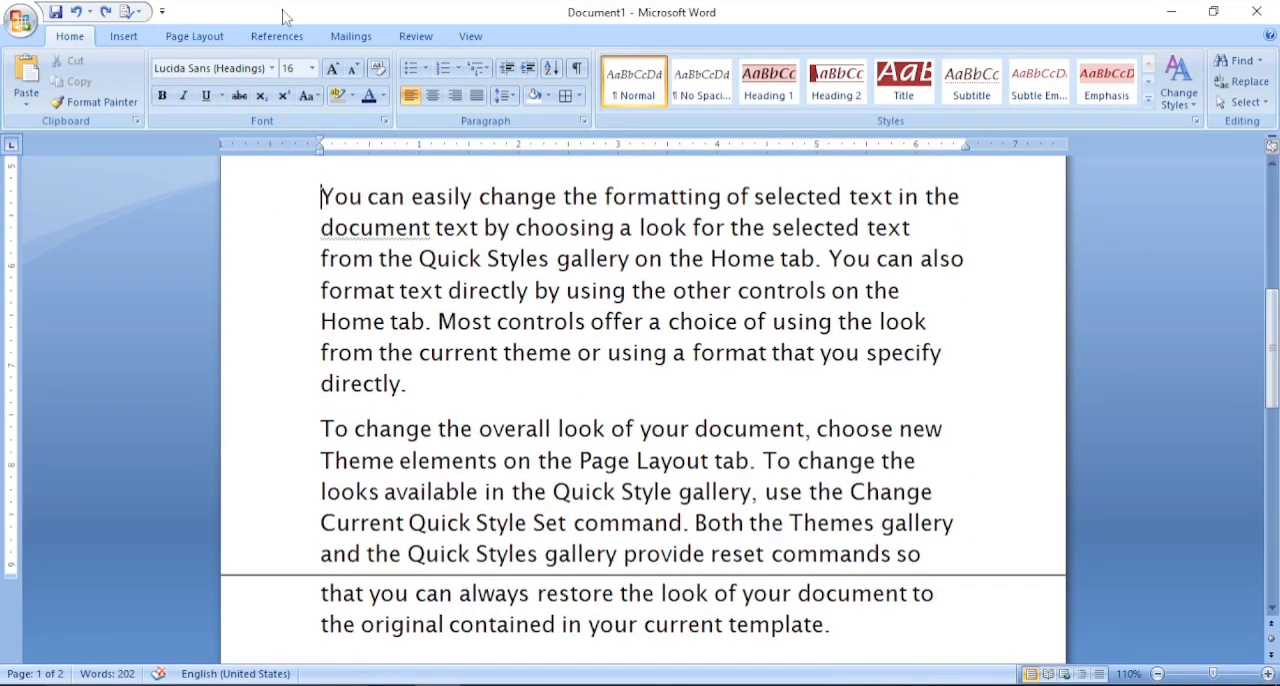
pyautogui.click(411, 68)
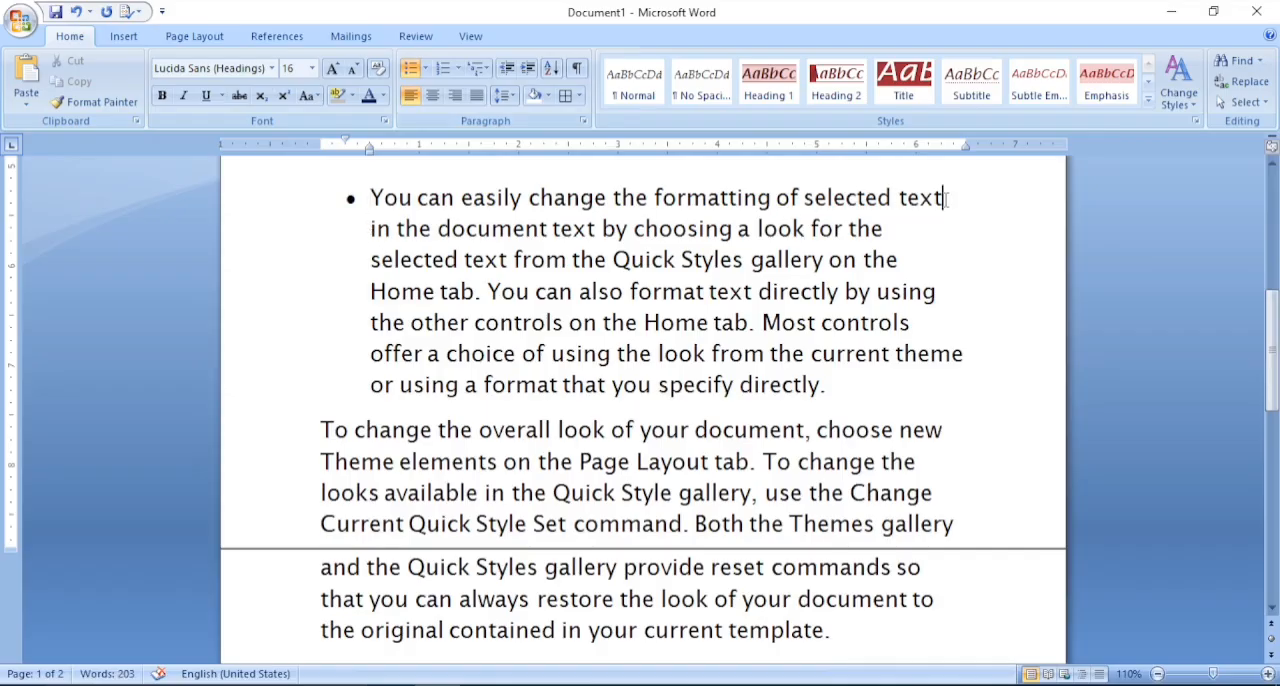
pyautogui.press('Return')
pyautogui.press('Return')
pyautogui.press('Return')
pyautogui.press('Return')
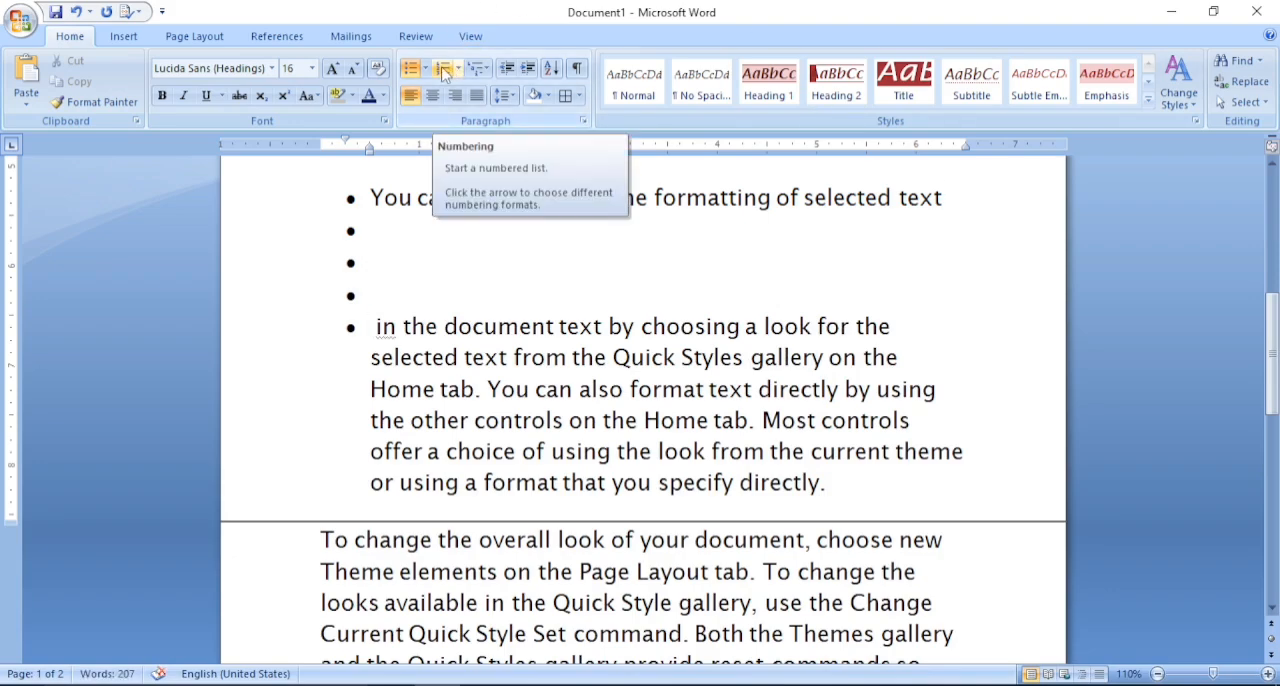
# - Convert the bulleted list to 1., 2., 3. numbering and add empty numbered items up to 15
pyautogui.click(445, 75)
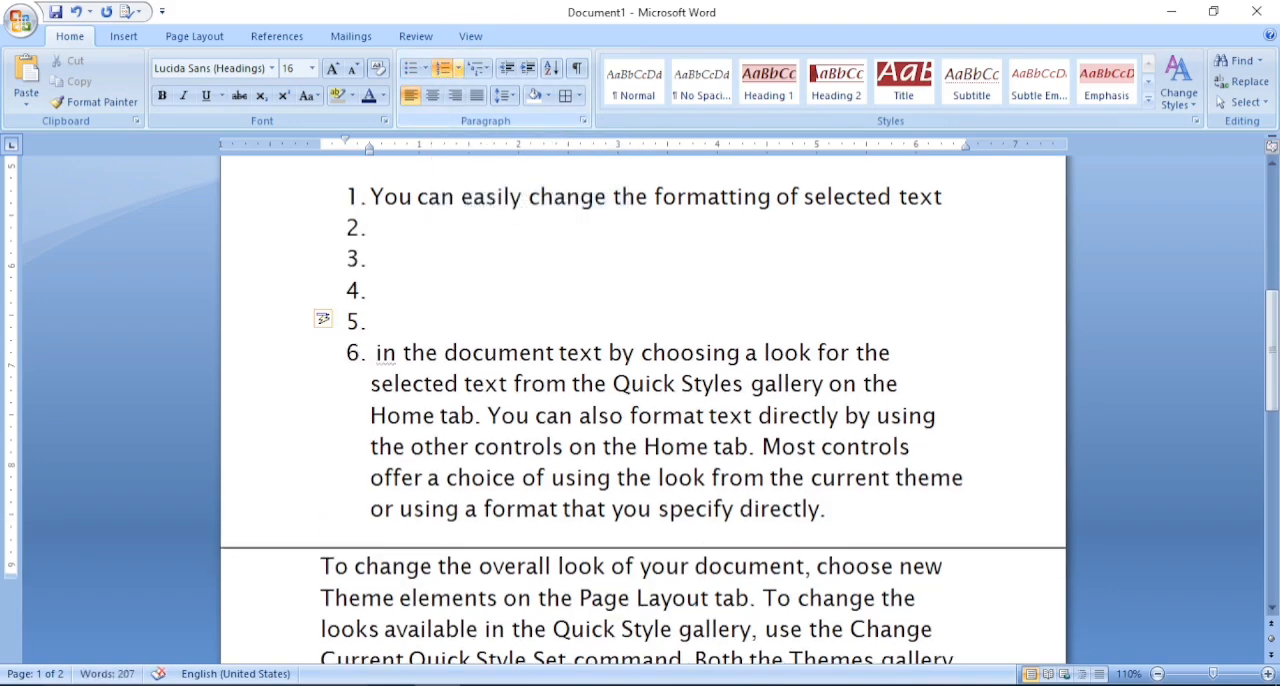
pyautogui.press('Return')
pyautogui.press('Return')
pyautogui.press('Return')
pyautogui.press('Return')
pyautogui.press('Return')
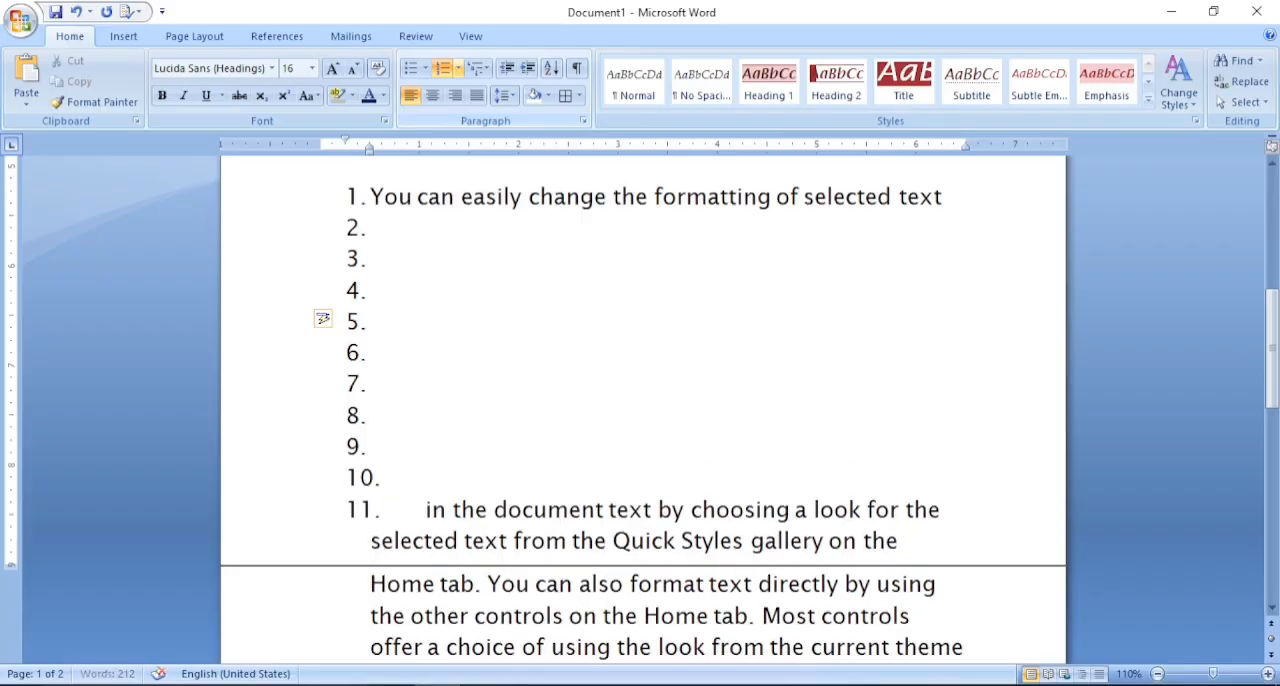
pyautogui.press('Return')
pyautogui.press('Return')
pyautogui.press('Return')
pyautogui.press('Return')
pyautogui.press('Return')
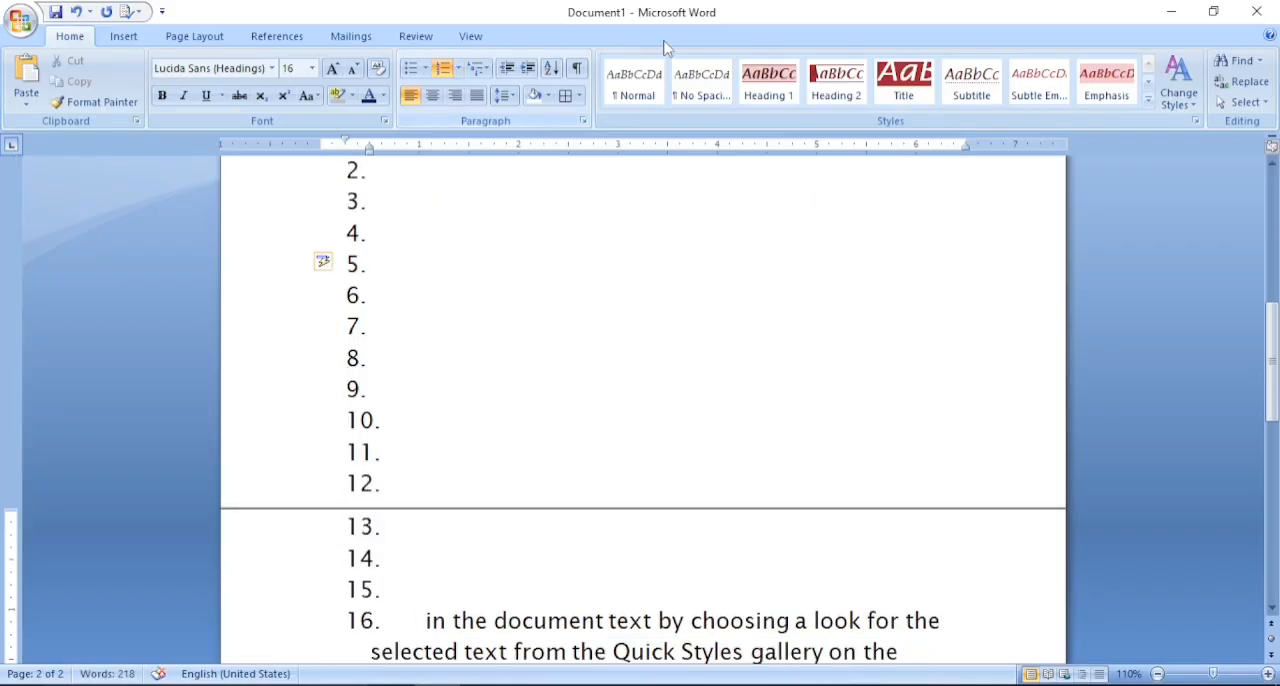
# - Apply the 1., 1.1., 1.1.1. multilevel style to the numbered list and add three empty items before "in the document text"
pyautogui.moveTo(1274, 332); pyautogui.dragTo(1274, 412)
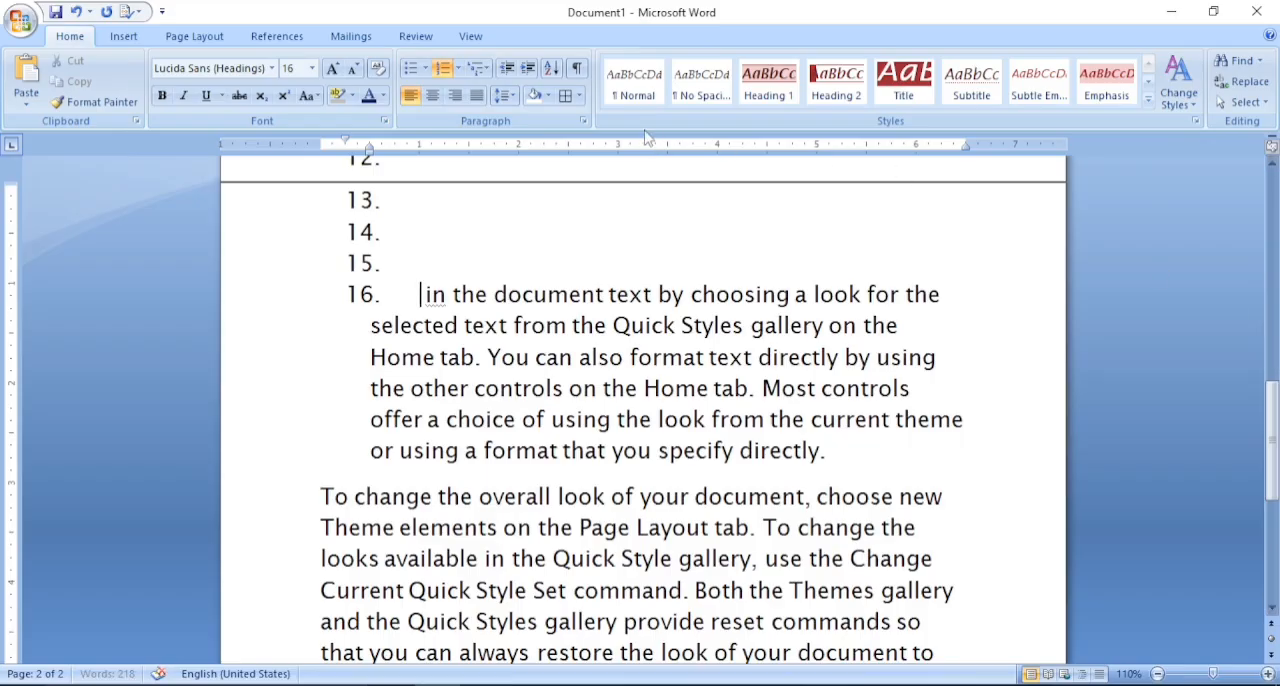
pyautogui.click(488, 67)
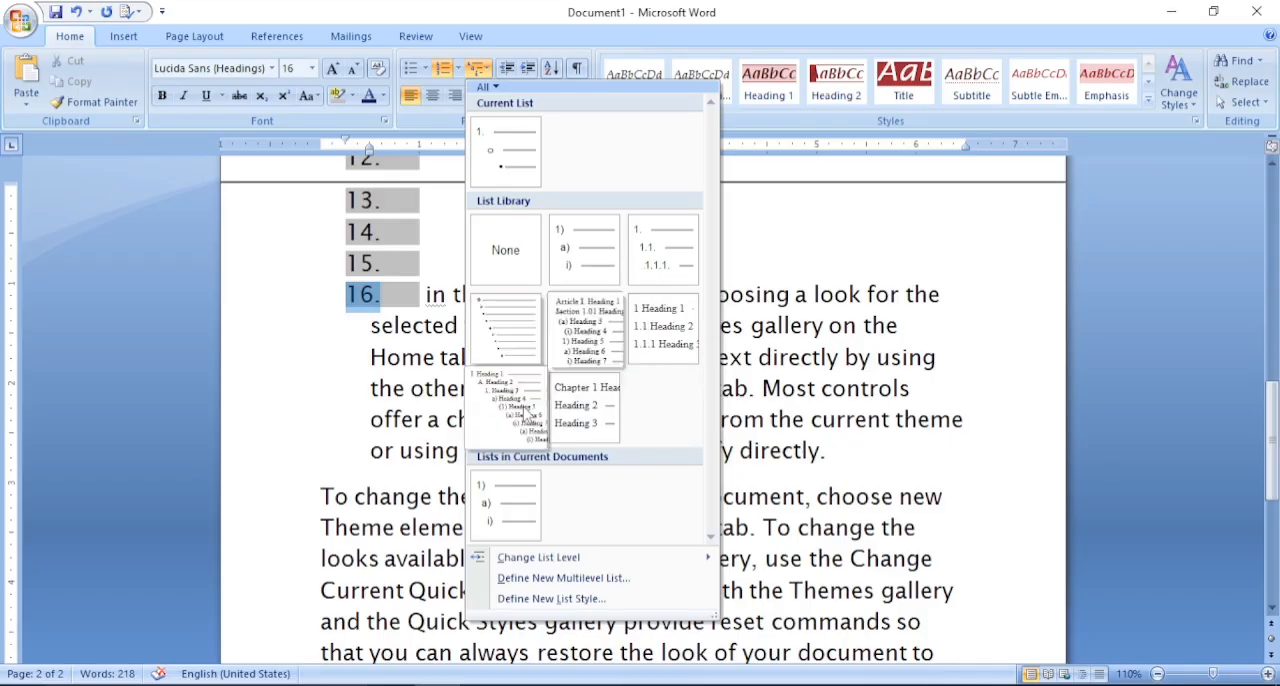
pyautogui.click(645, 256)
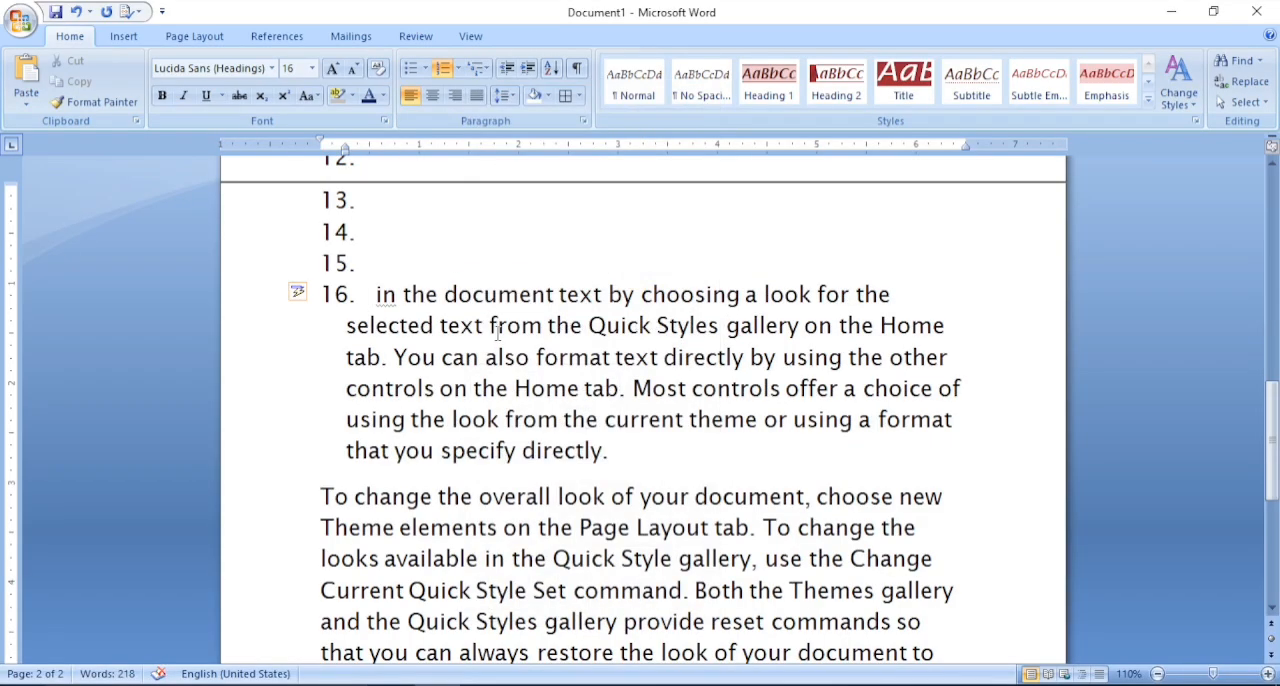
pyautogui.press('Return')
pyautogui.press('Return')
pyautogui.press('Return')
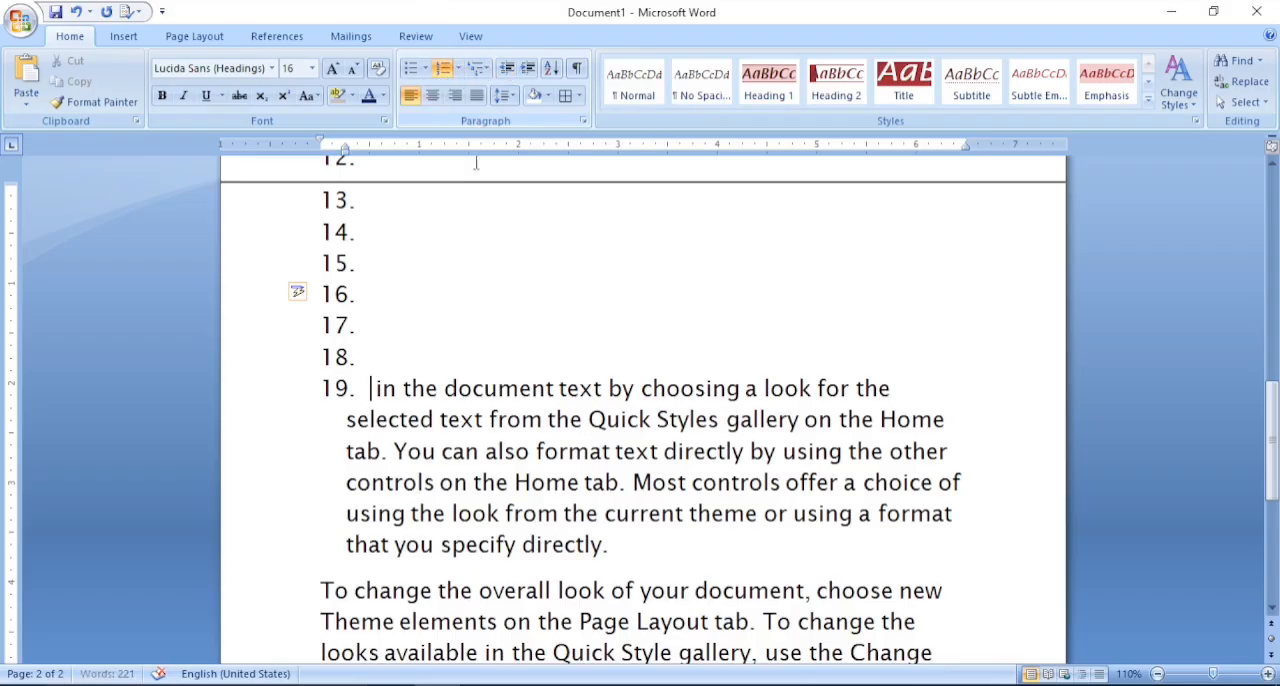
# - Increase the indent of the last list item, "in the document text", to level 18.1.1.1
pyautogui.press('Down')
pyautogui.press('Down')
pyautogui.press('Down')
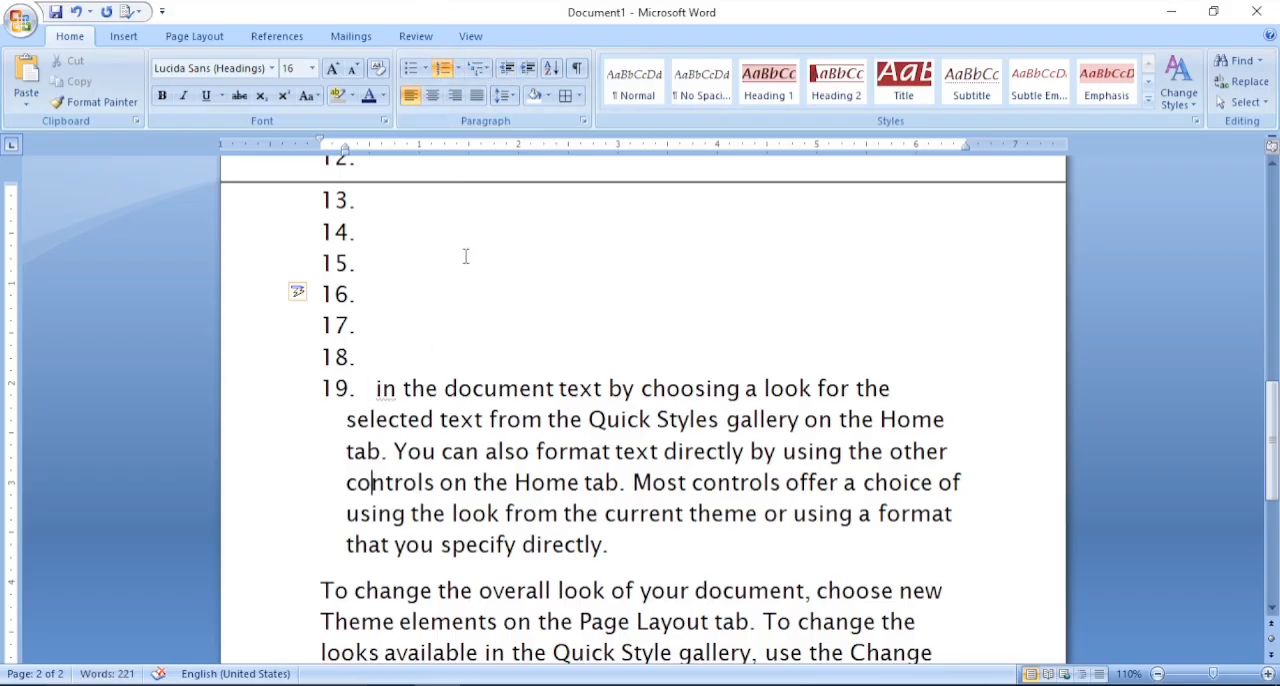
pyautogui.click(528, 70)
pyautogui.click(528, 70)
pyautogui.click(528, 70)
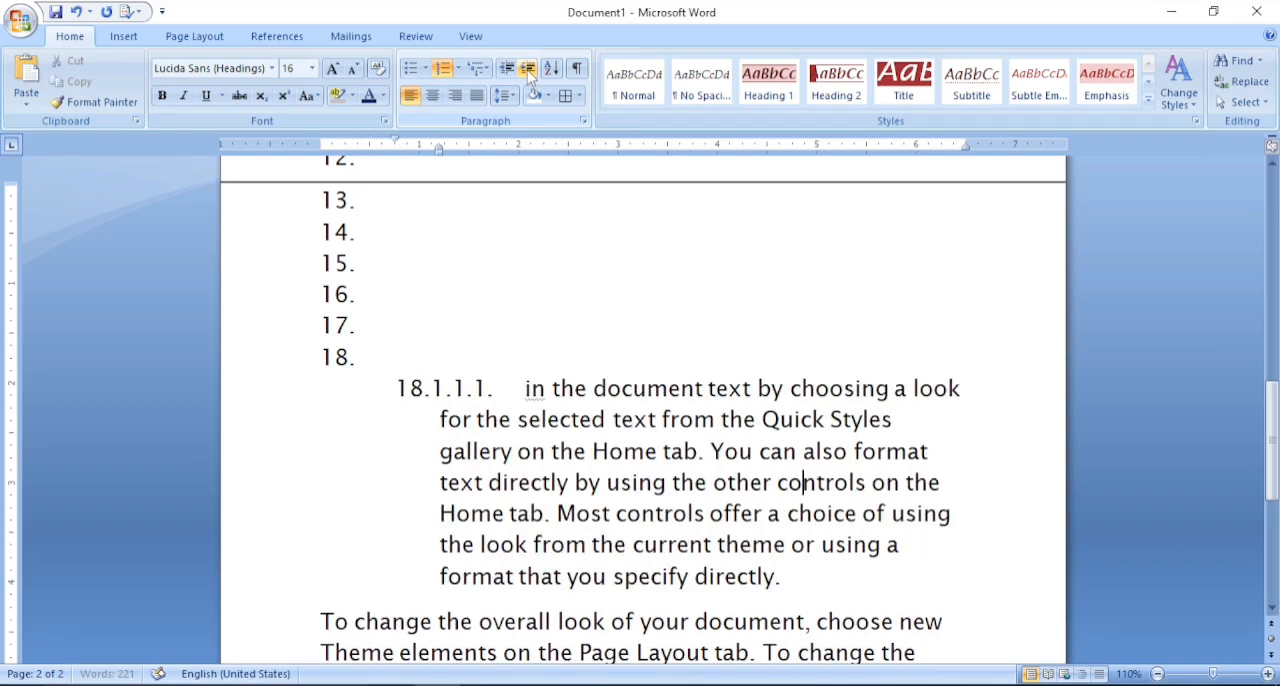
# - Demonstrate decreasing and increasing the indent of the last list item, "in the document text", finishing at top-level number 19
pyautogui.click(507, 70)
pyautogui.click(507, 70)
pyautogui.click(507, 70)
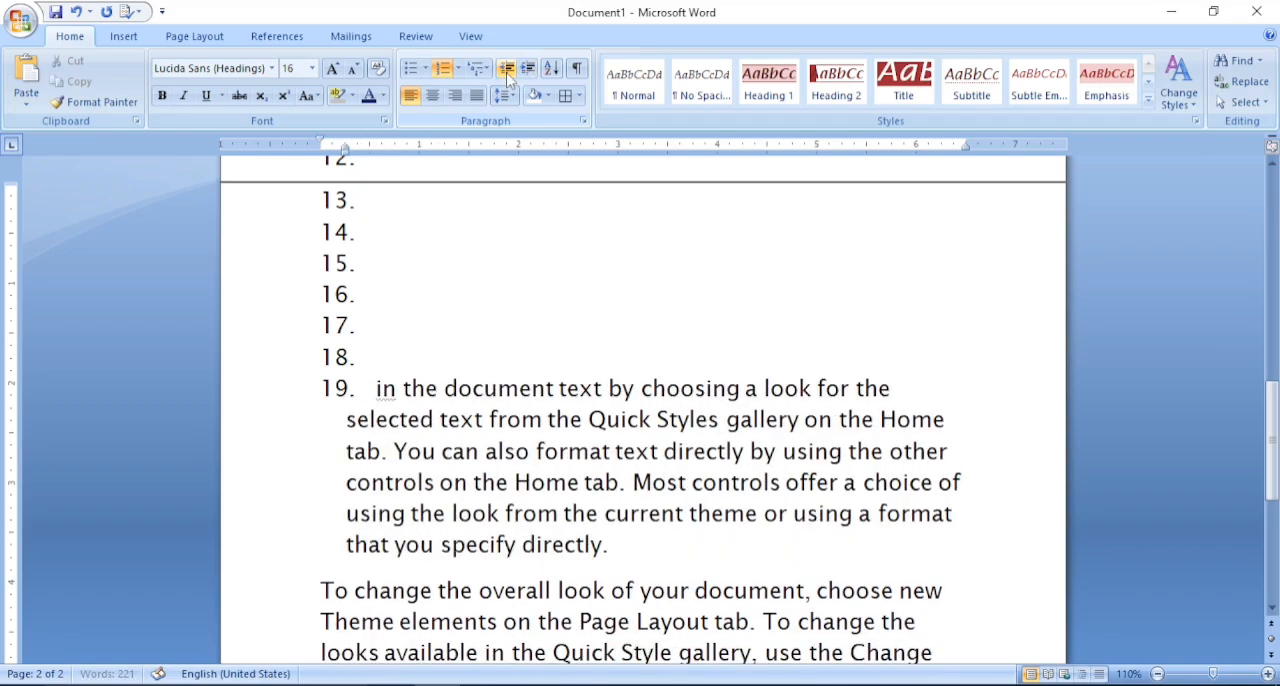
pyautogui.click(526, 70)
pyautogui.click(526, 70)
pyautogui.click(526, 70)
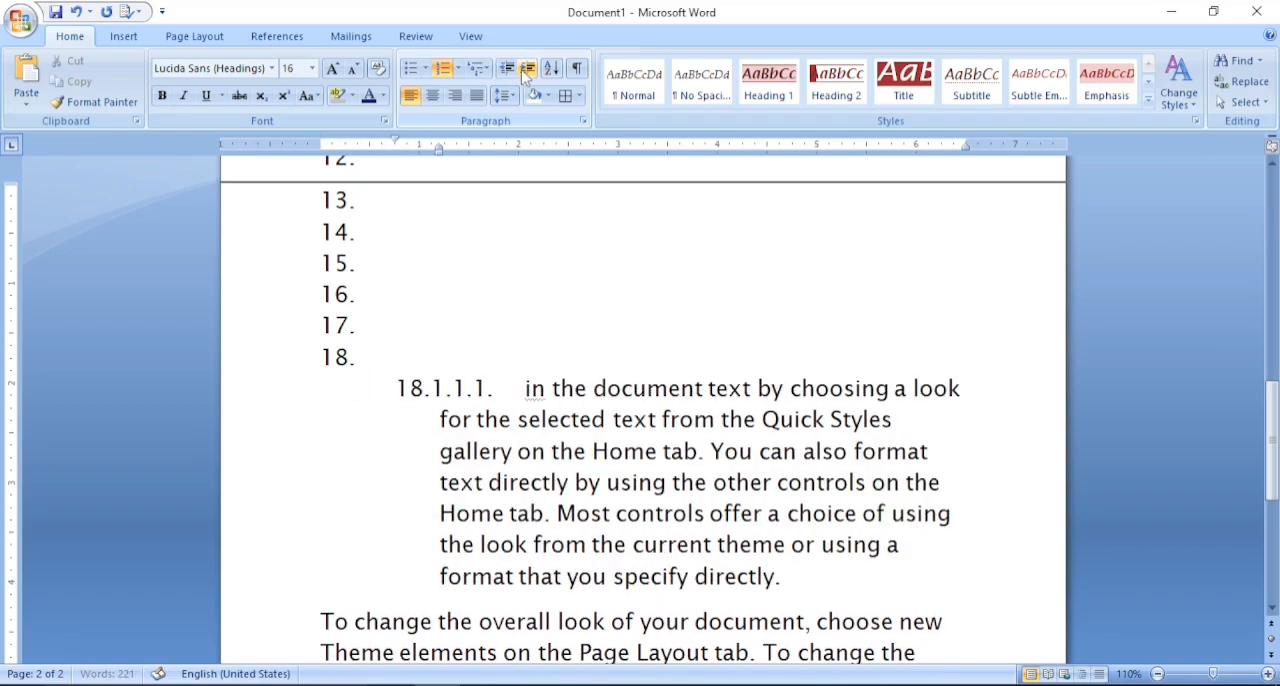
pyautogui.click(507, 70)
pyautogui.click(507, 70)
pyautogui.click(507, 70)
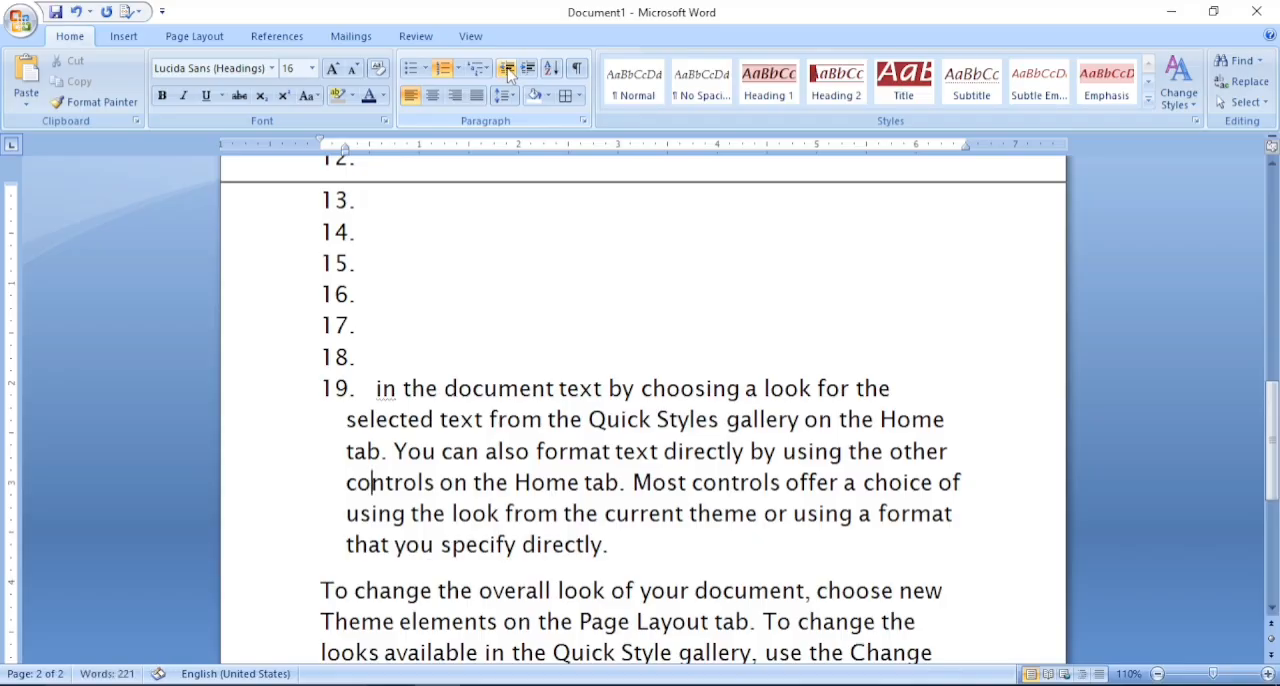
# - Examine the Sort Text options without sorting, and briefly show and hide the document's paragraph marks
pyautogui.click(551, 68)
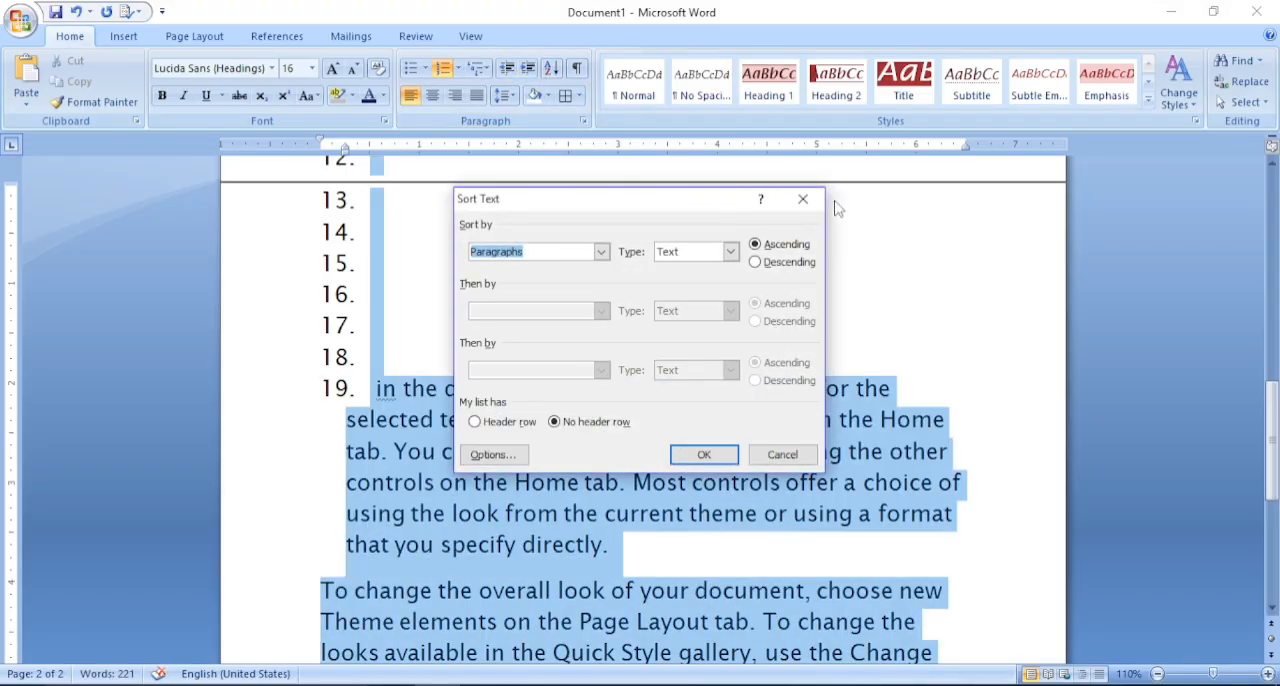
pyautogui.click(802, 199)
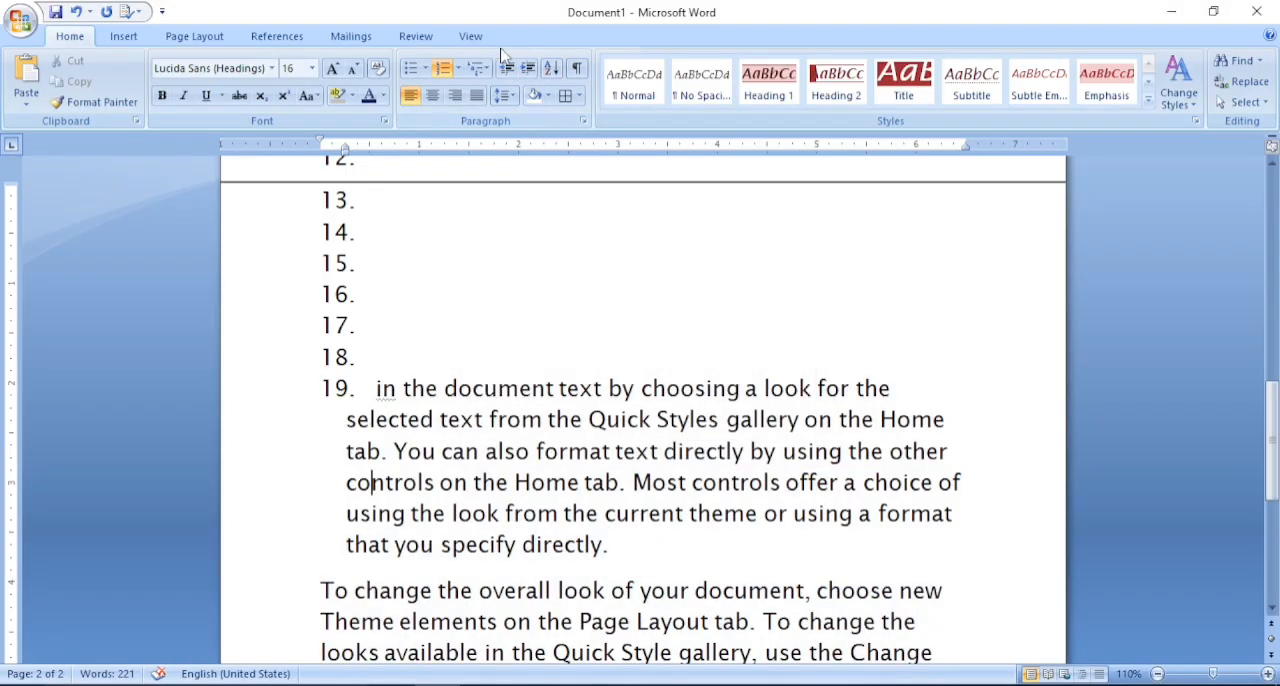
pyautogui.click(553, 70)
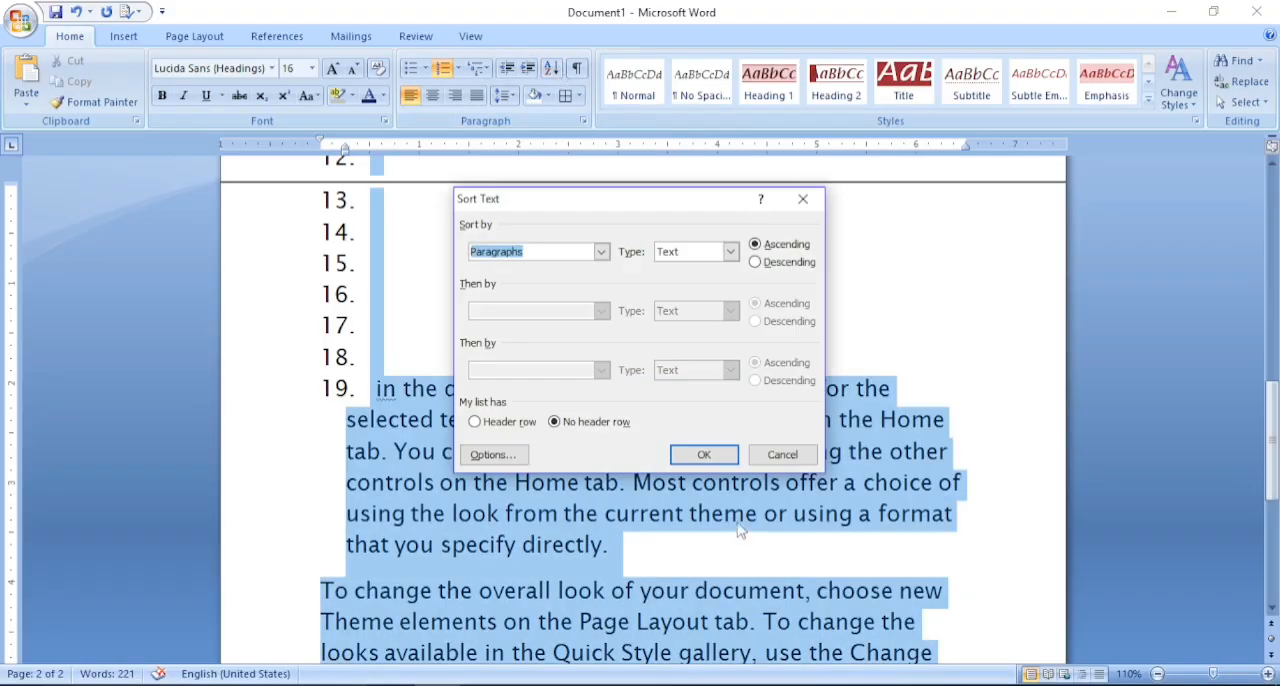
pyautogui.click(802, 199)
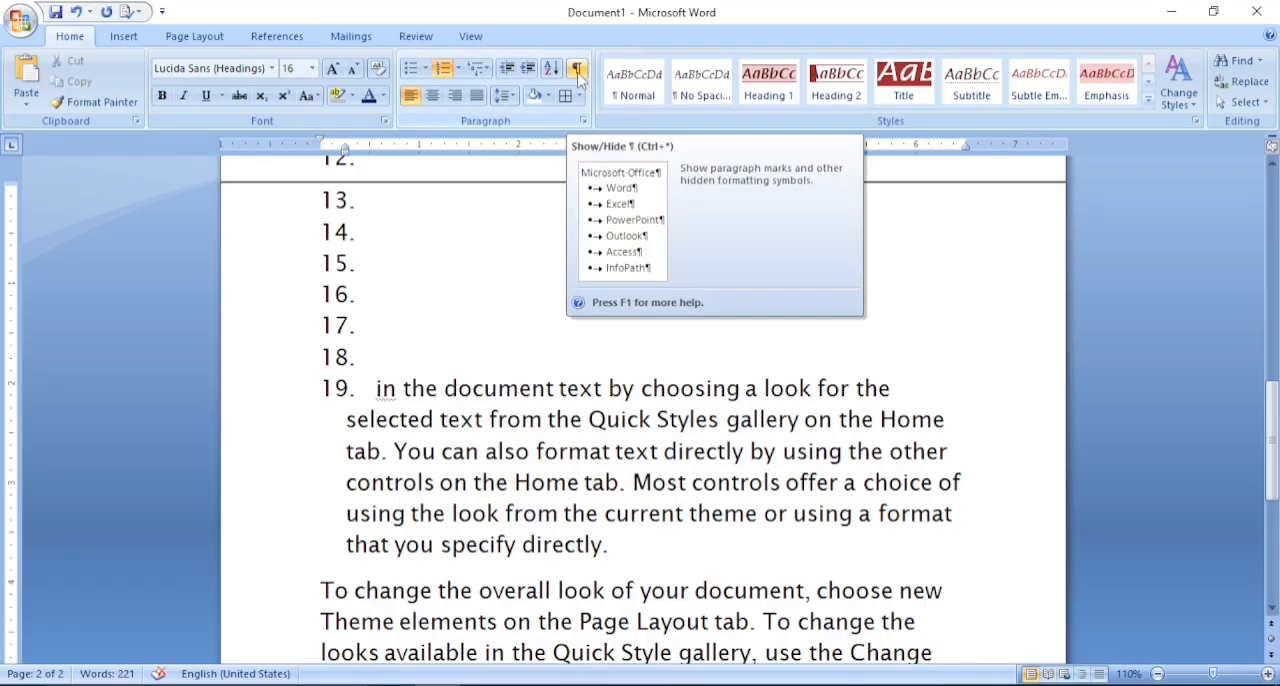
pyautogui.click(578, 70)
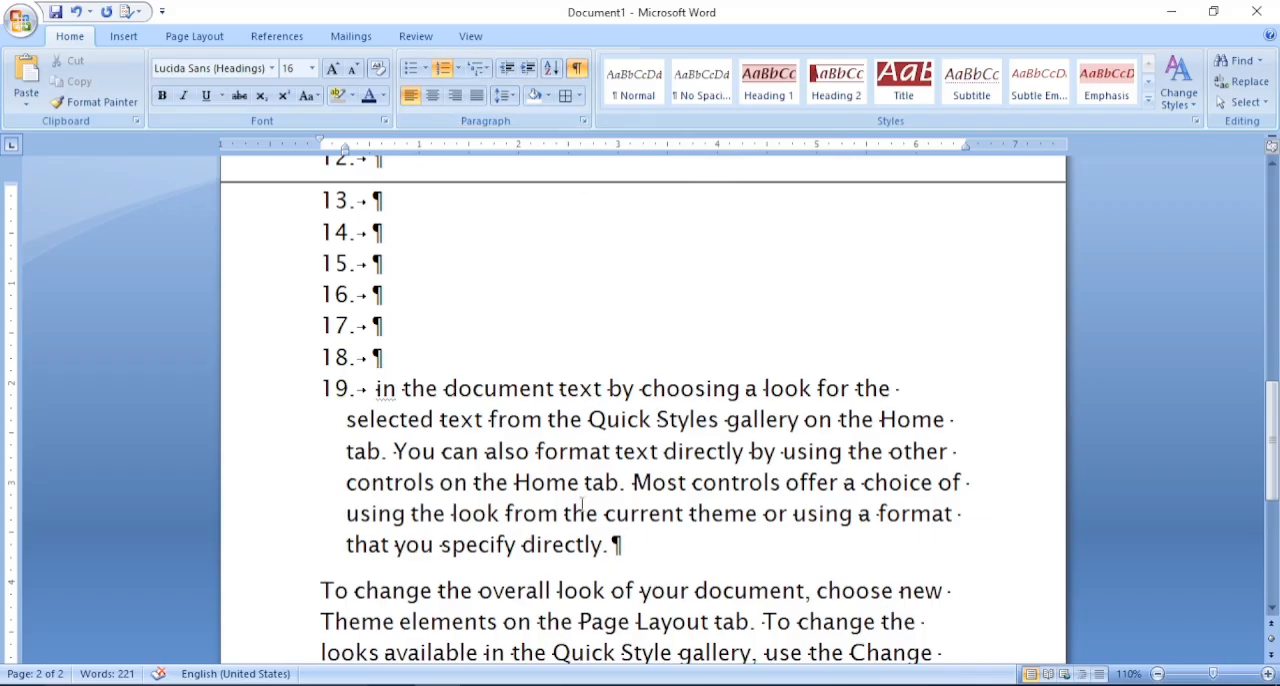
pyautogui.click(585, 78)
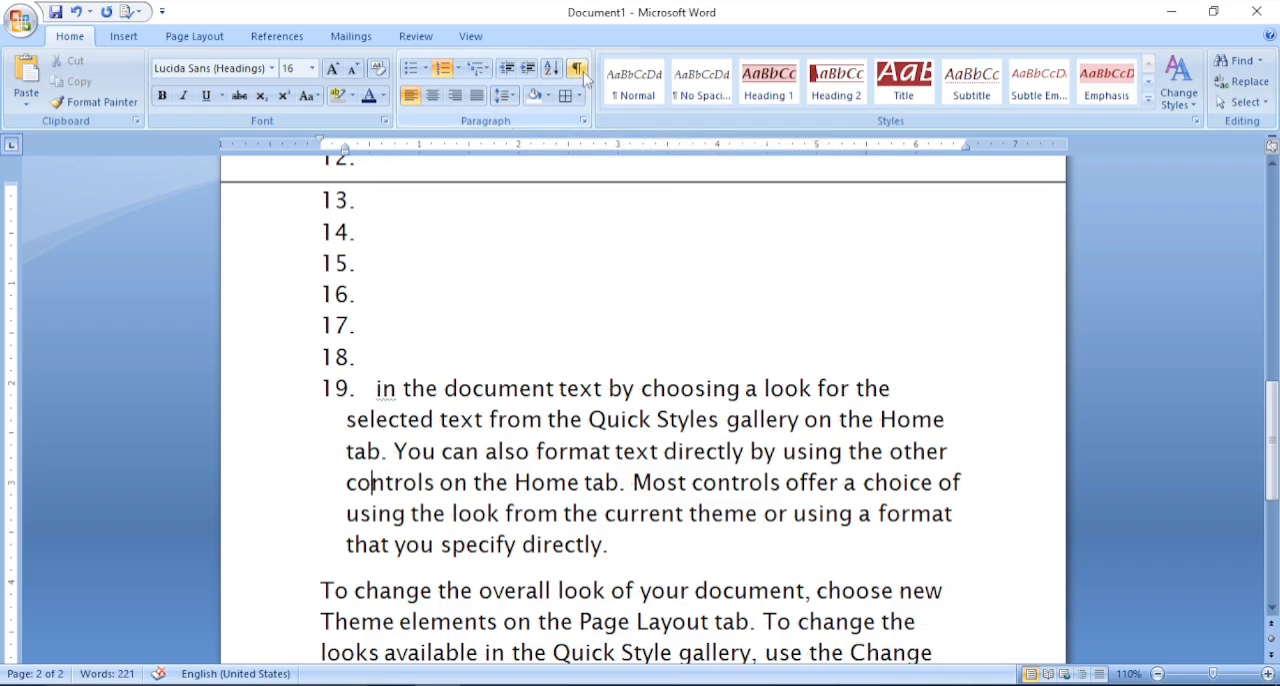
# - Try centered, right, justified and left alignment on list item 19, finishing with justified text
pyautogui.click(433, 95)
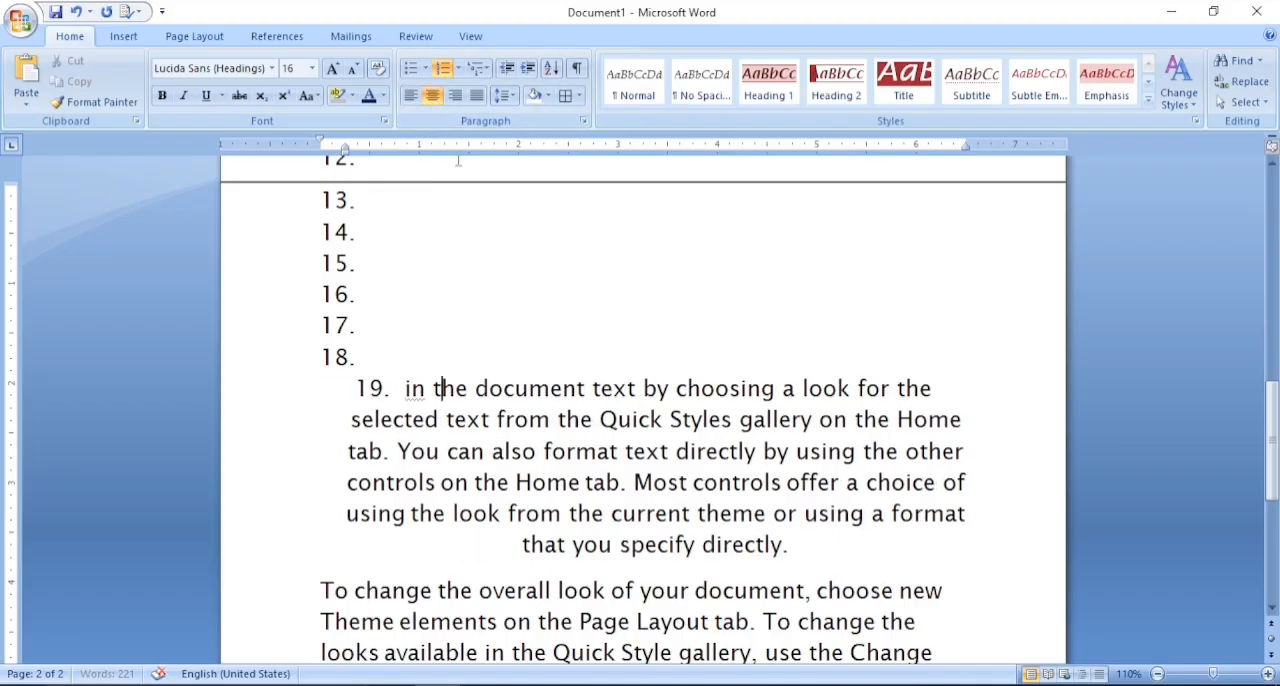
pyautogui.click(455, 95)
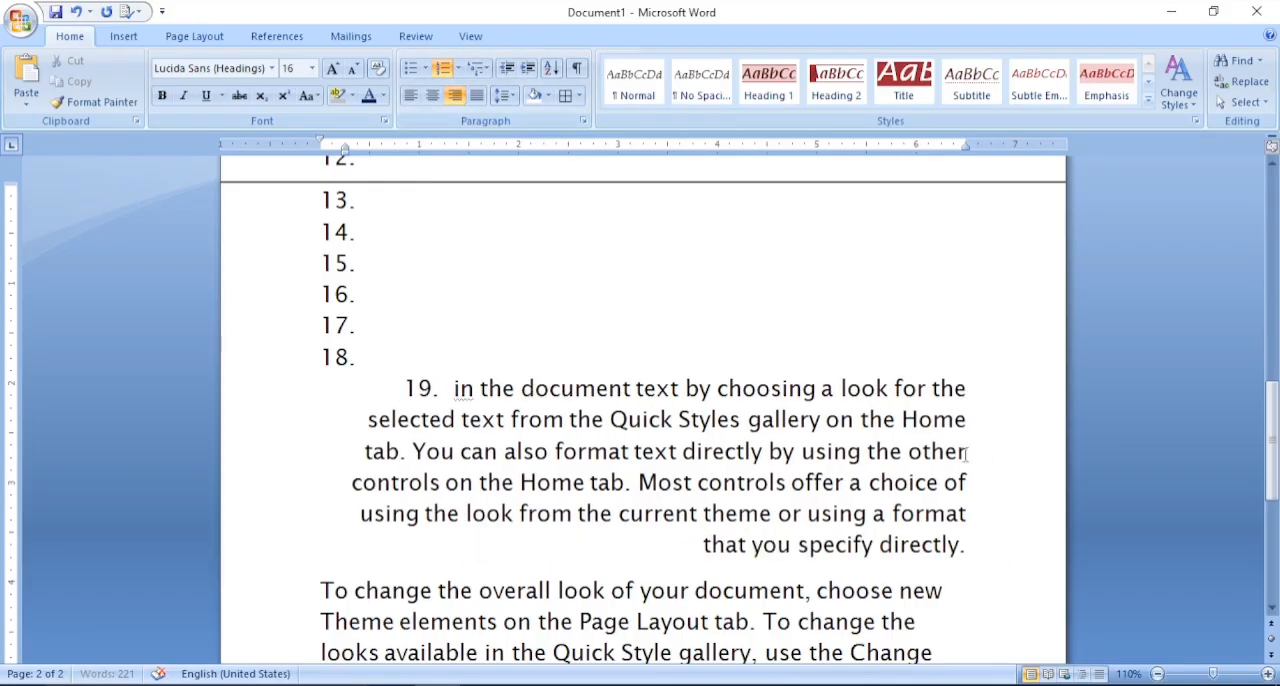
pyautogui.moveTo(893, 513); pyautogui.dragTo(960, 545)
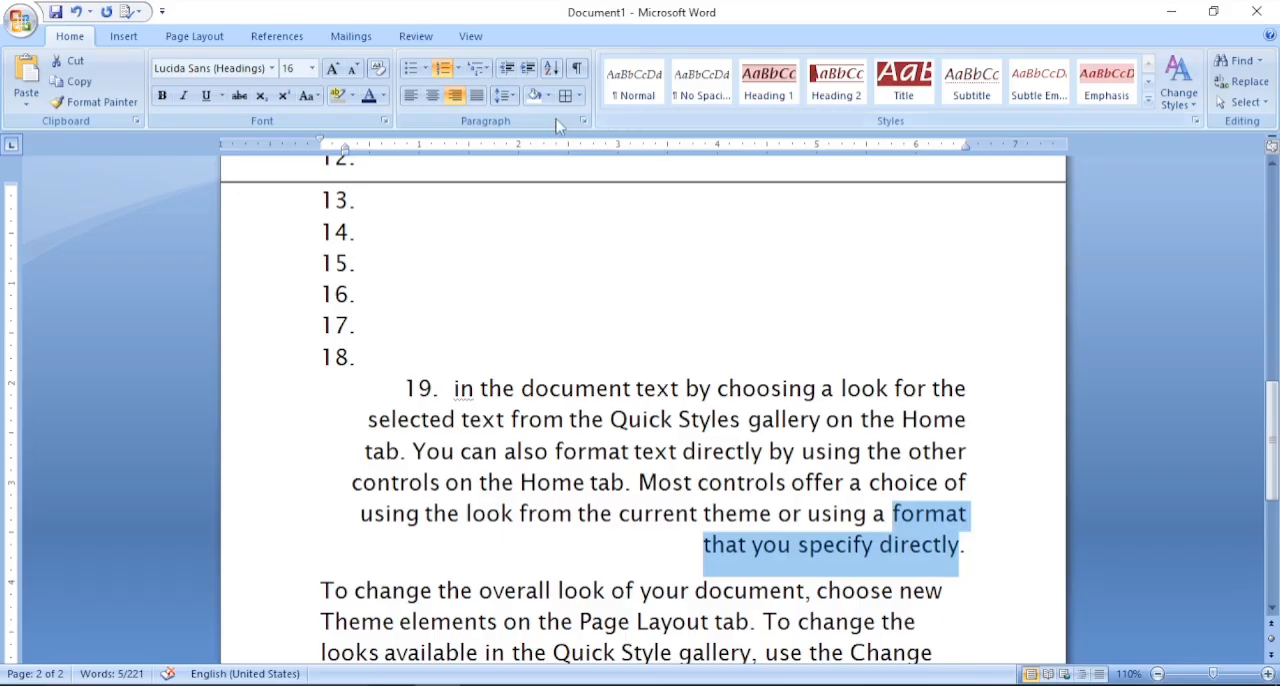
pyautogui.click(478, 97)
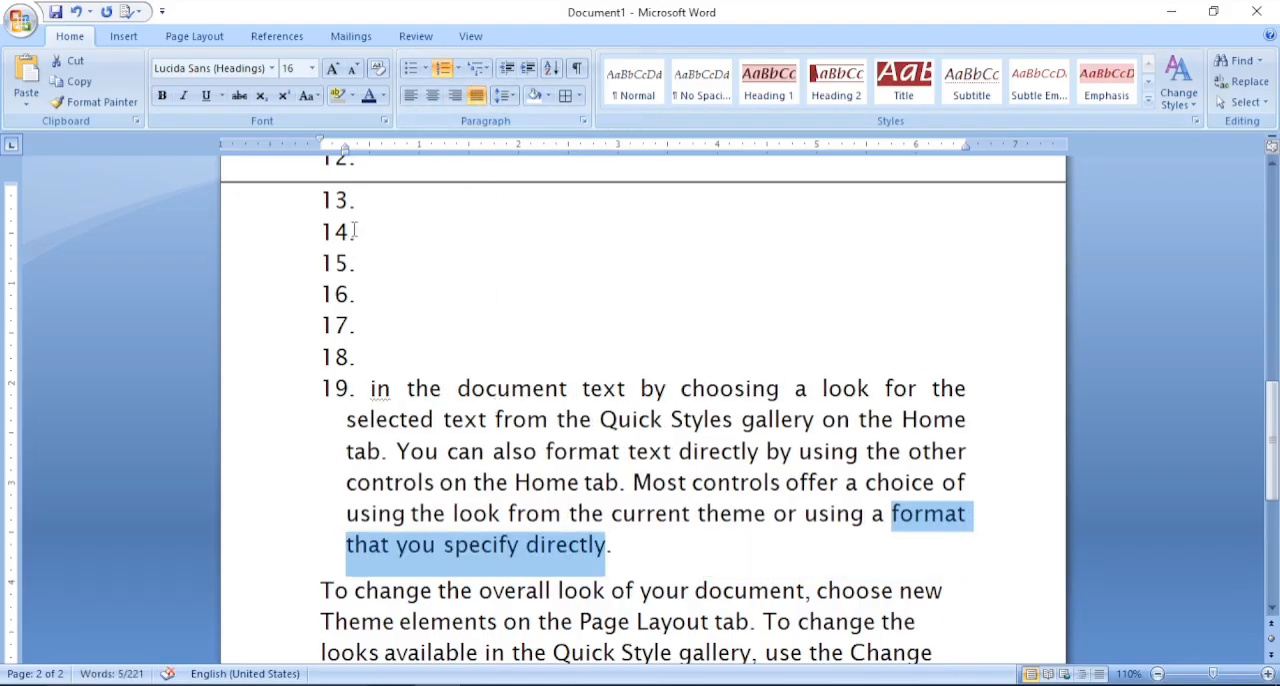
pyautogui.click(412, 101)
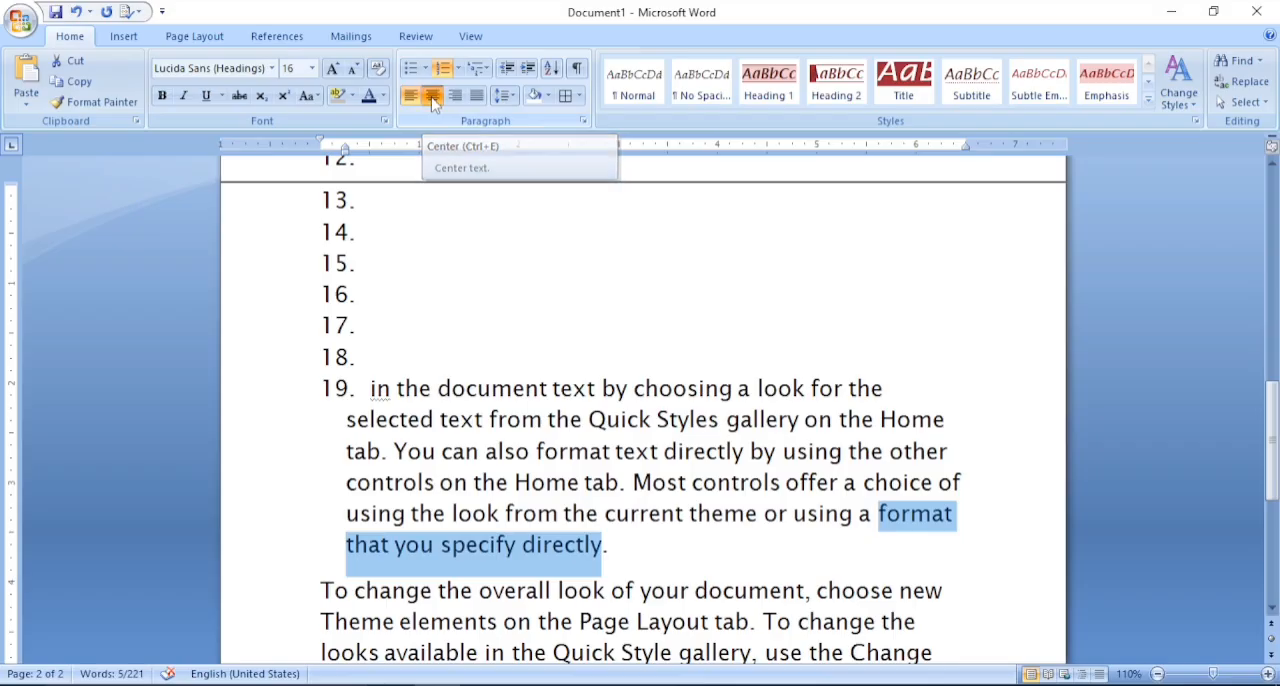
pyautogui.click(433, 100)
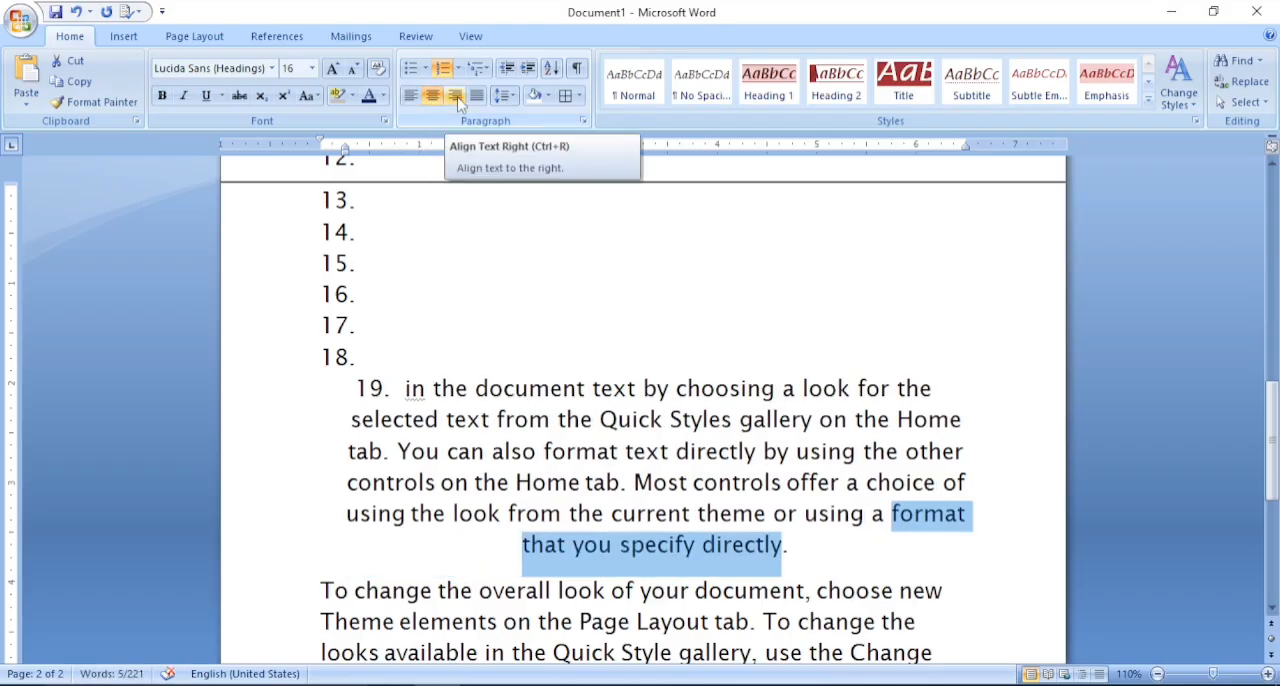
pyautogui.click(458, 100)
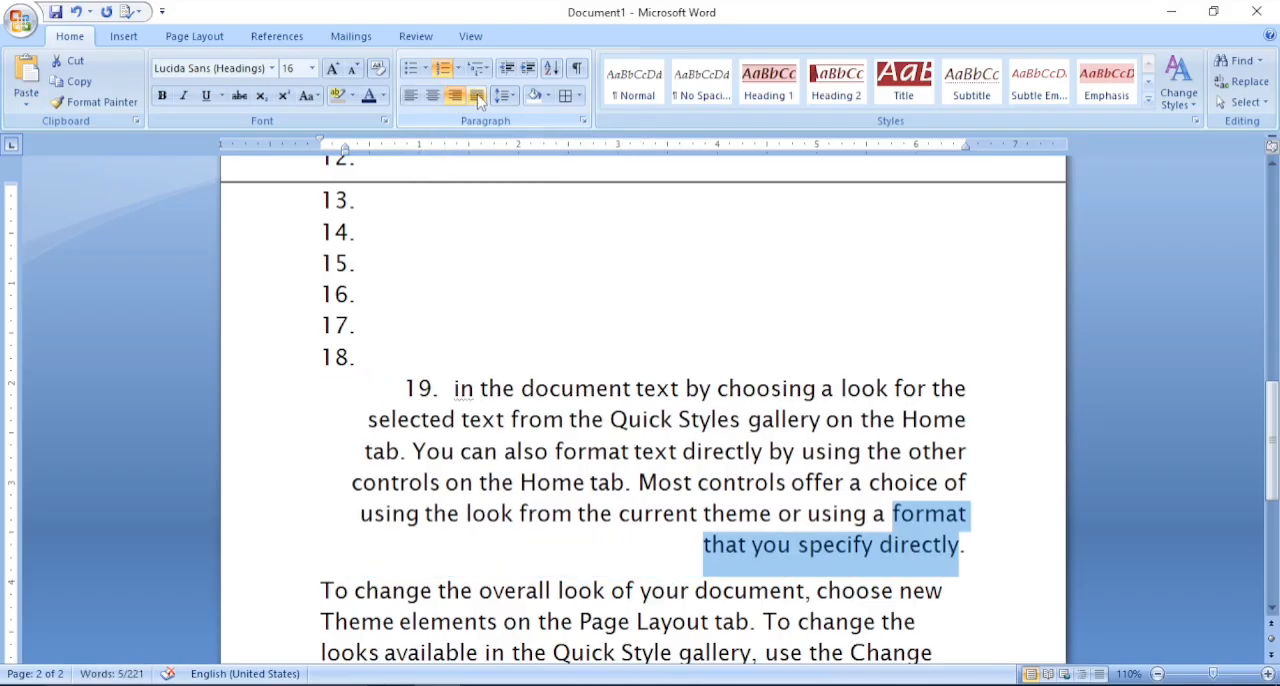
pyautogui.click(479, 100)
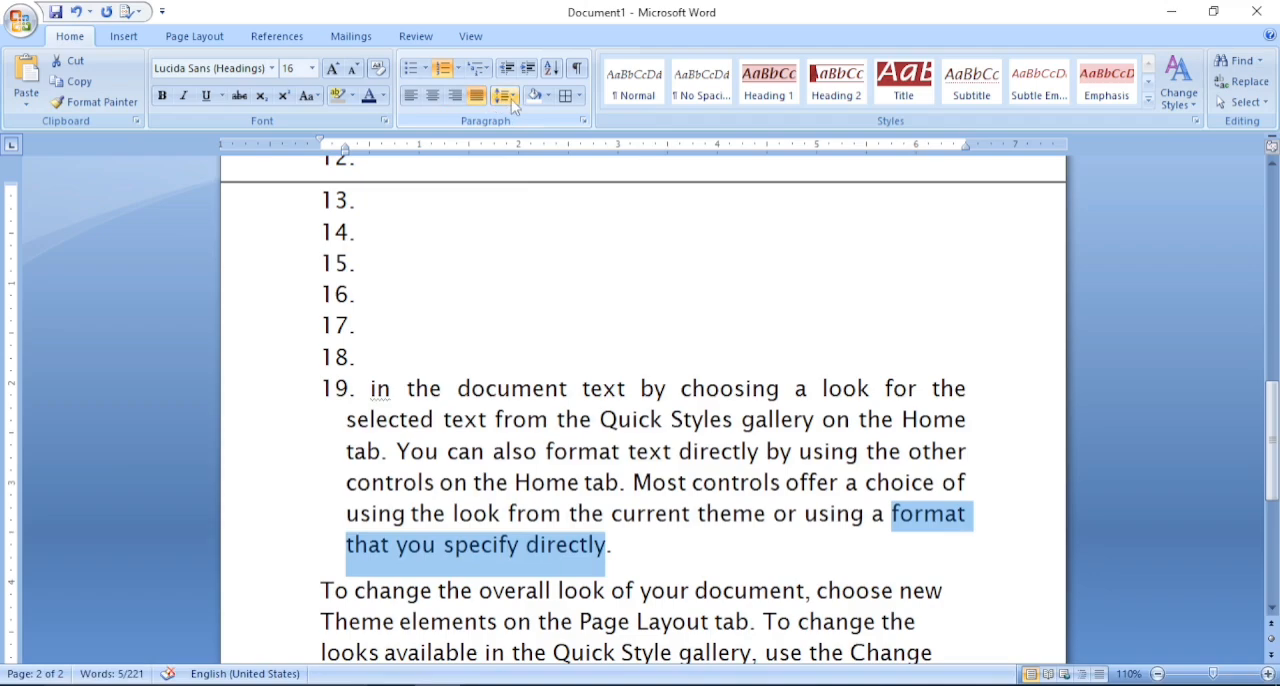
# - Try line spacings of 2.0, 3.0 and finally 1.15 on list item 19
pyautogui.click(511, 98)
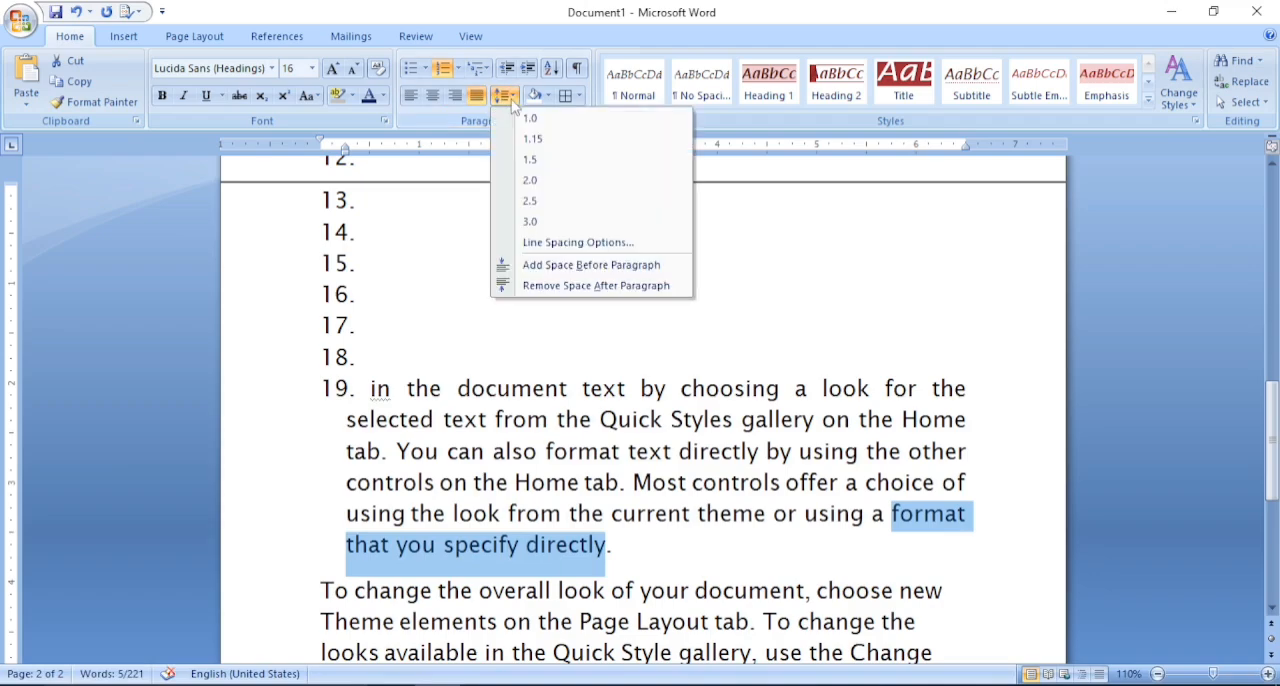
pyautogui.click(537, 189)
pyautogui.click(506, 96)
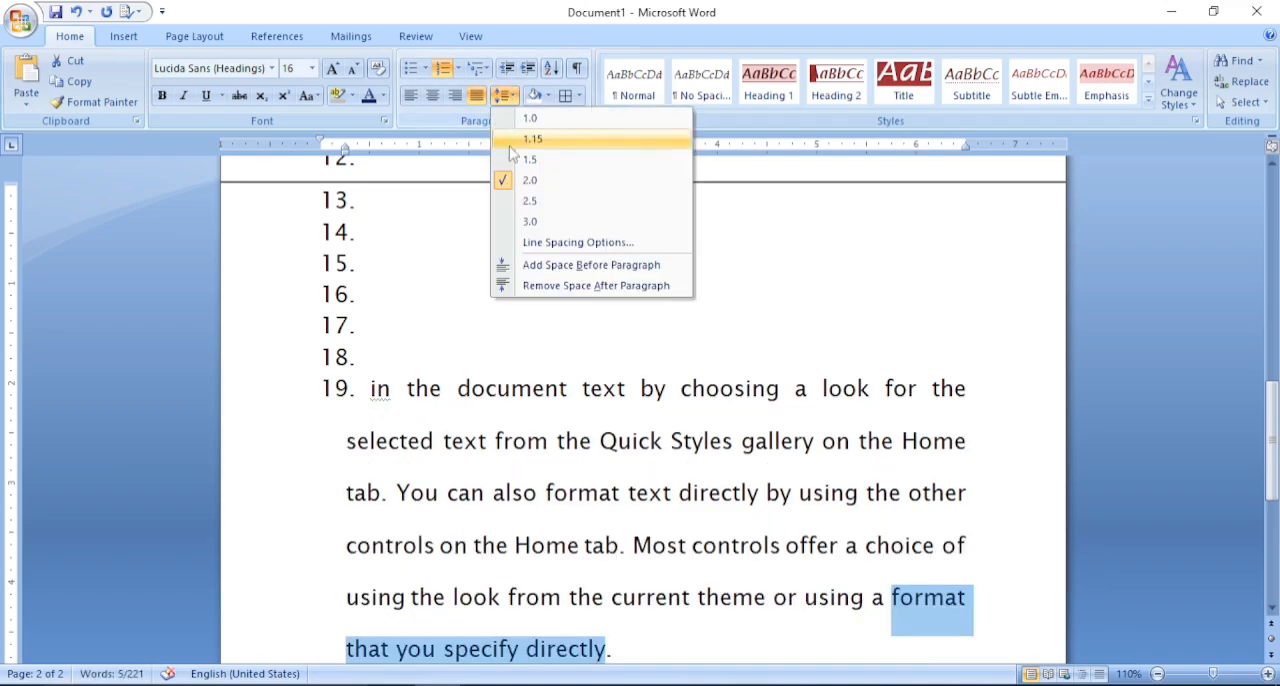
pyautogui.click(530, 221)
pyautogui.click(508, 96)
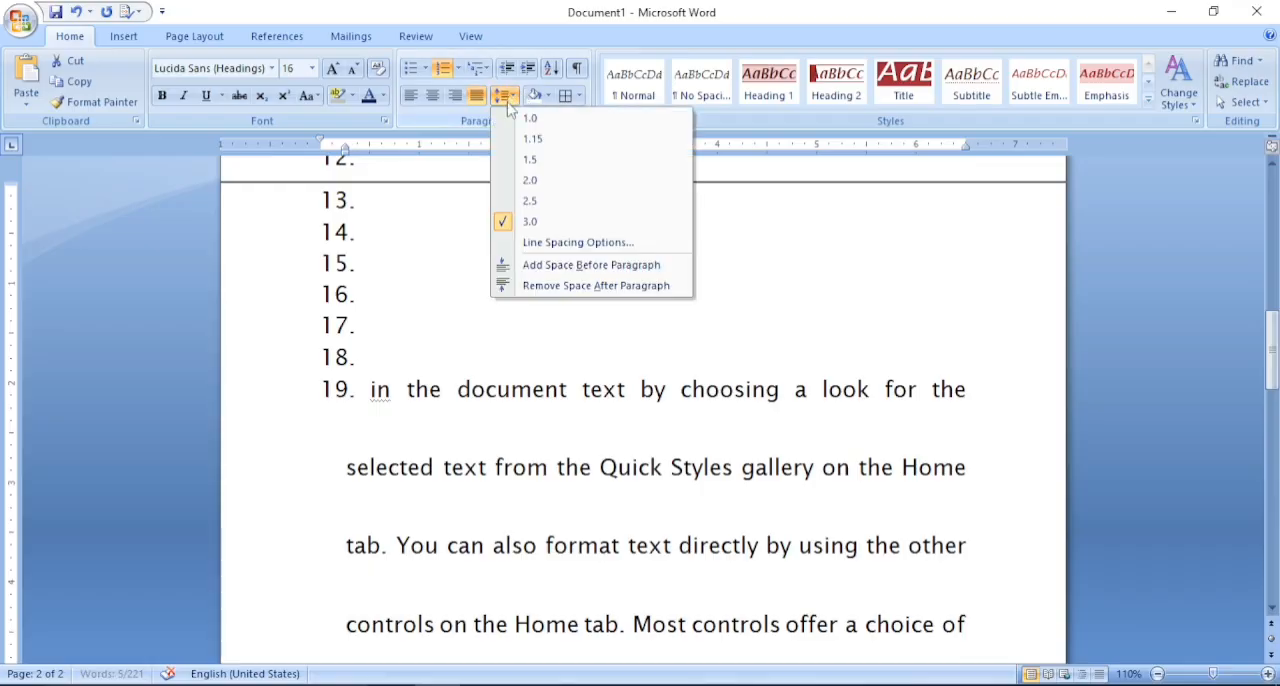
pyautogui.click(545, 142)
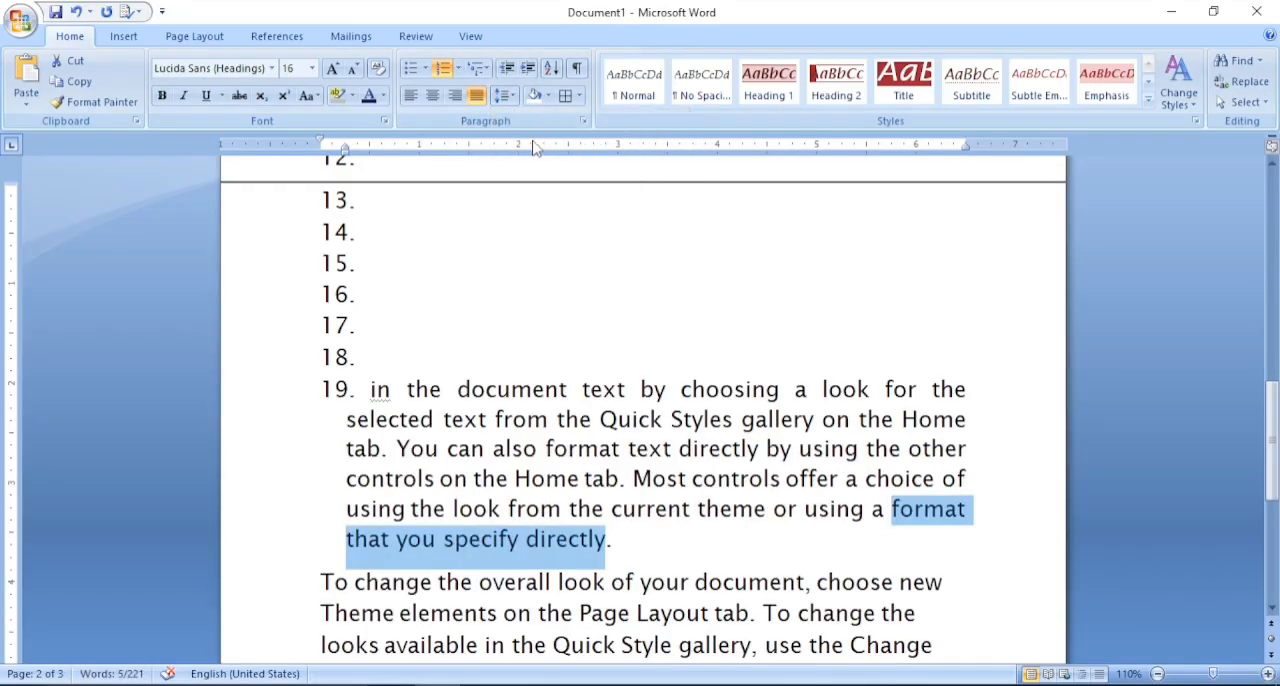
# - Undo the accidental shift of the numbered list, along with the line spacing and last alignment changes on item 19
pyautogui.click(548, 96)
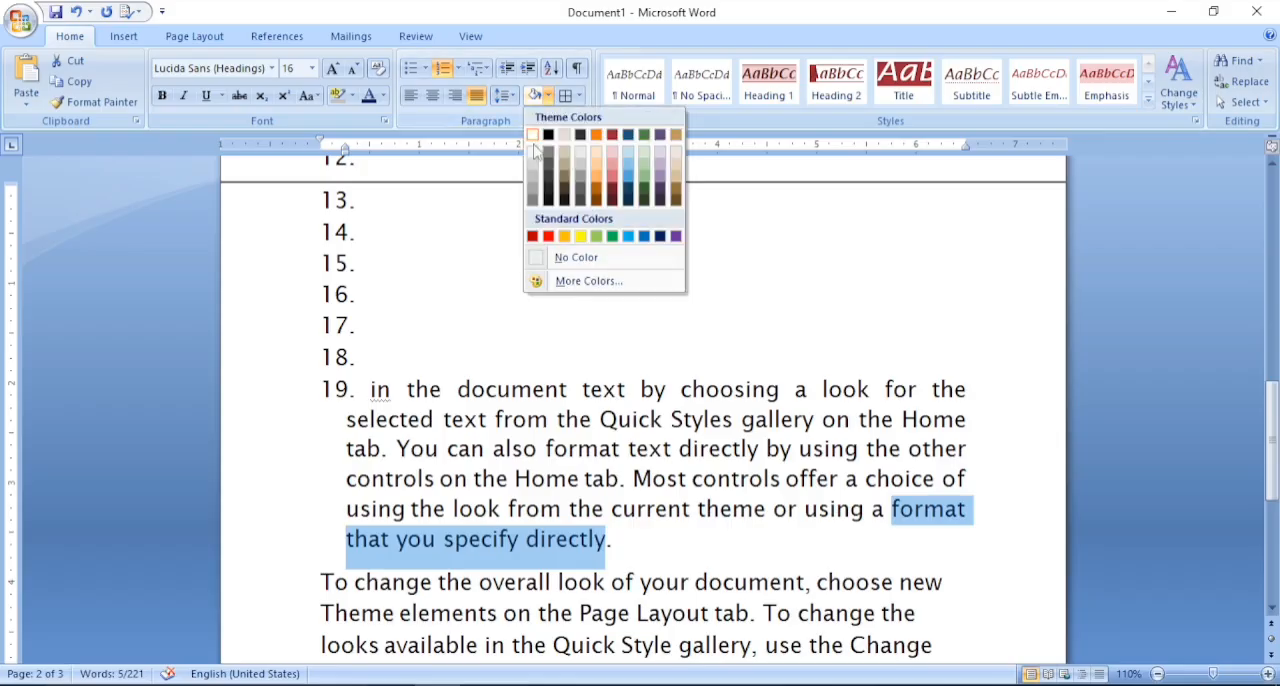
pyautogui.click(340, 389)
pyautogui.moveTo(620, 607); pyautogui.dragTo(620, 606)
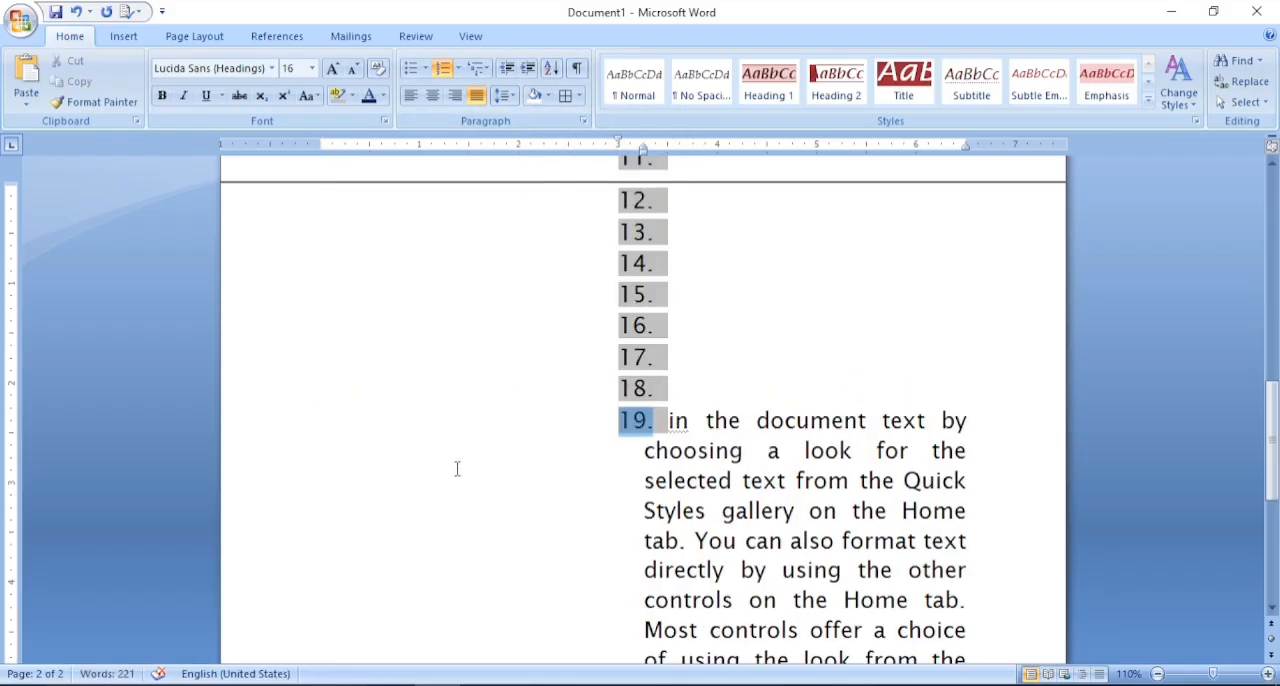
pyautogui.moveTo(810, 458); pyautogui.dragTo(706, 476)
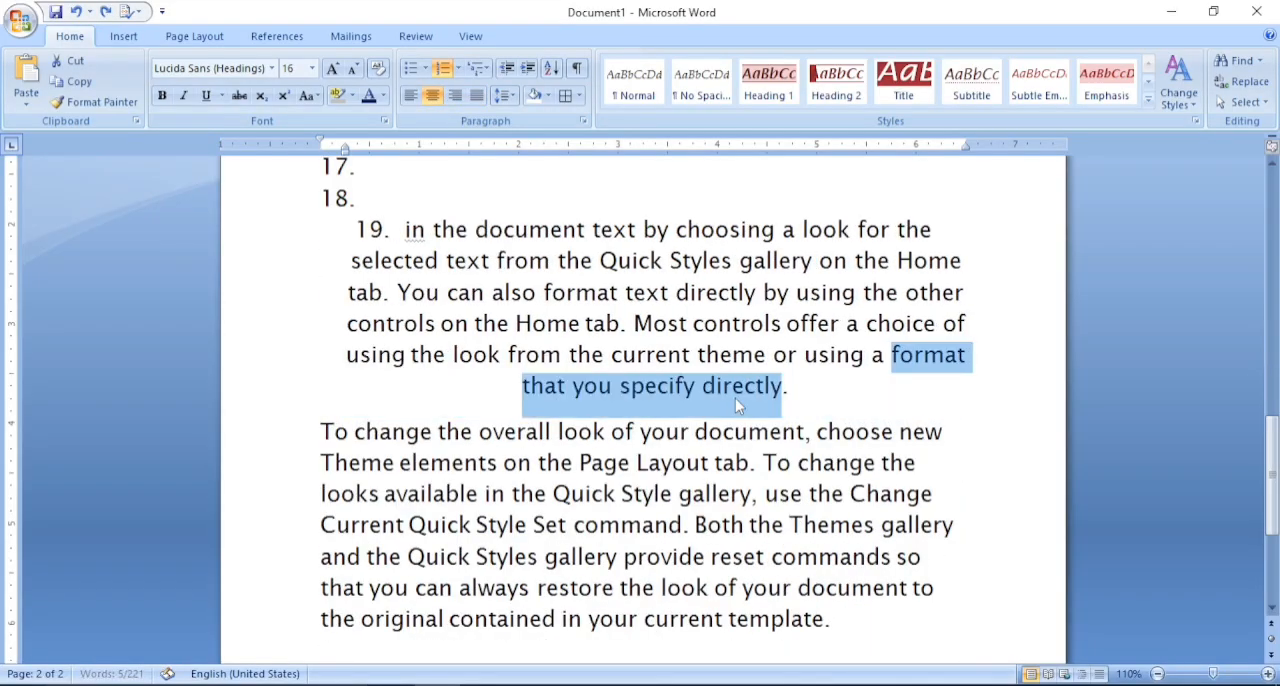
pyautogui.hotkey('ctrl', 'l')
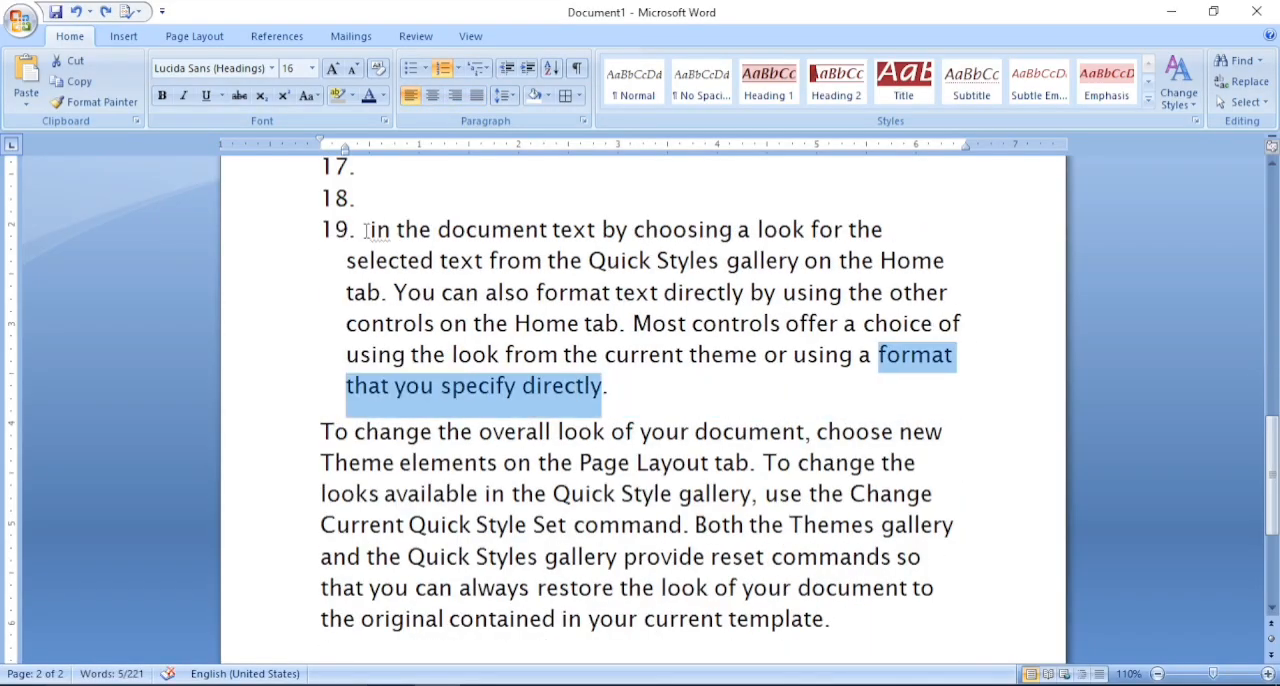
# - Apply light gray shading to list item 19 and the "To change the overall look" paragraph below it
pyautogui.moveTo(366, 231); pyautogui.dragTo(745, 651)
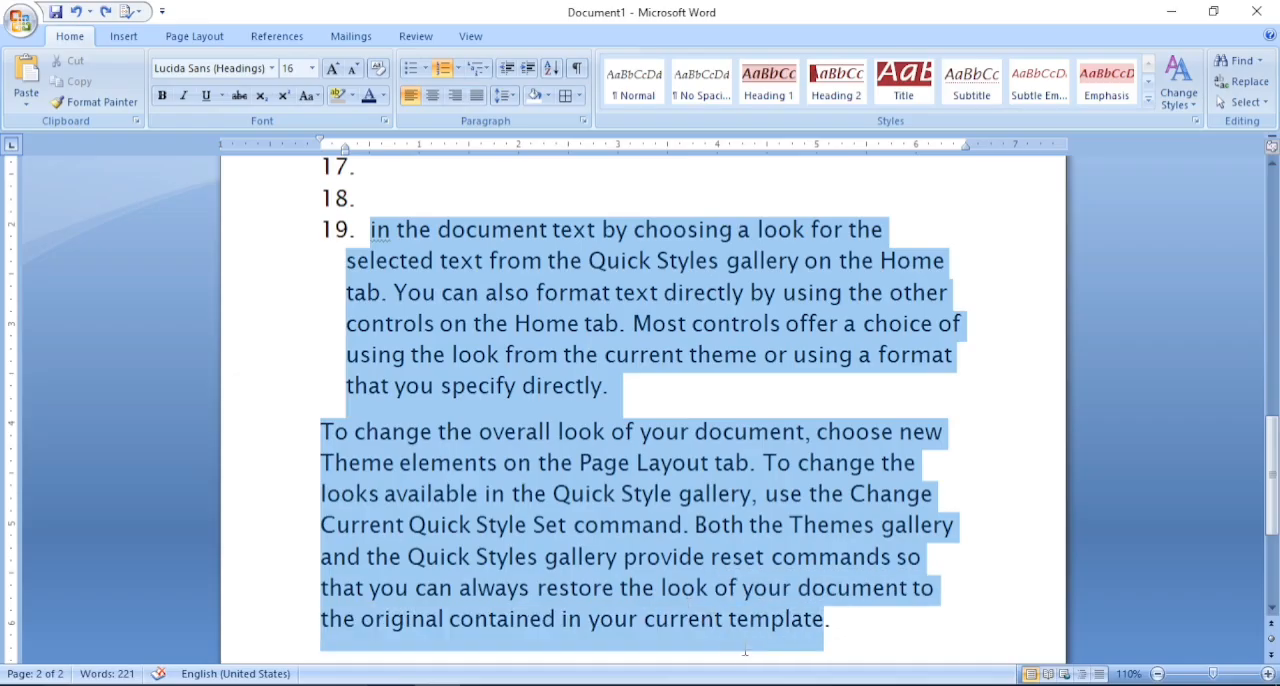
pyautogui.click(548, 96)
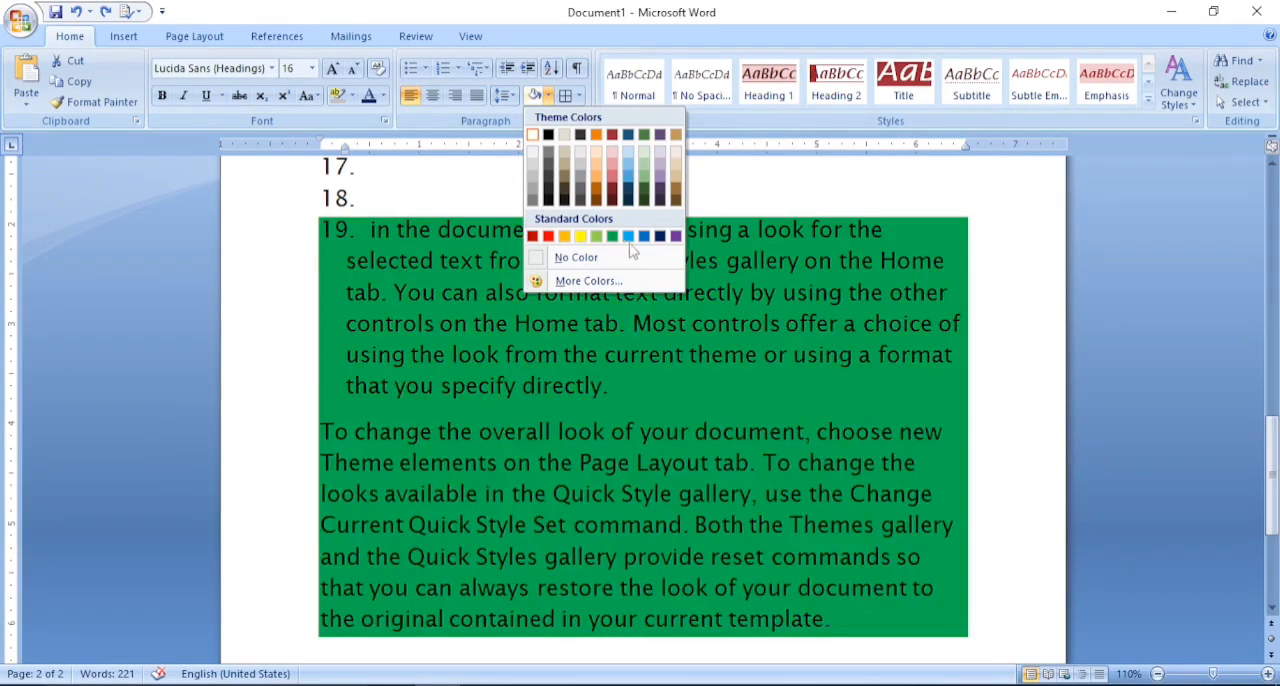
pyautogui.click(531, 168)
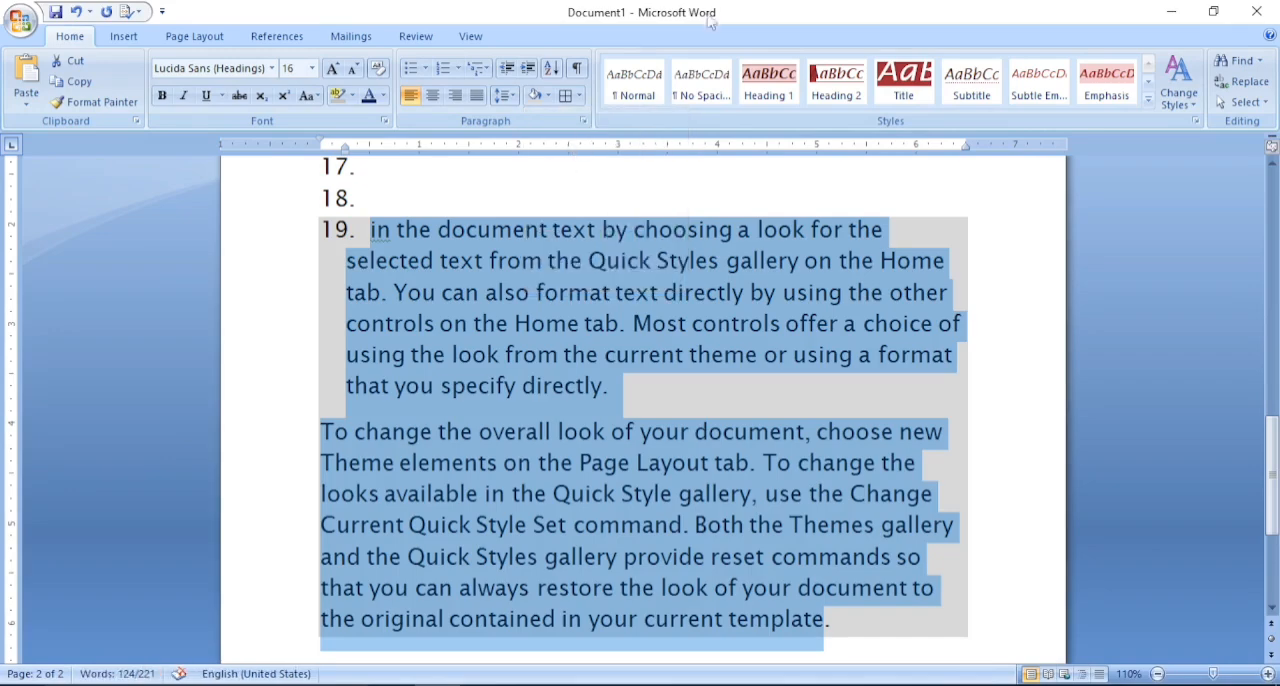
# - Try All Borders on the two shaded paragraphs and undo the borders
pyautogui.click(624, 434)
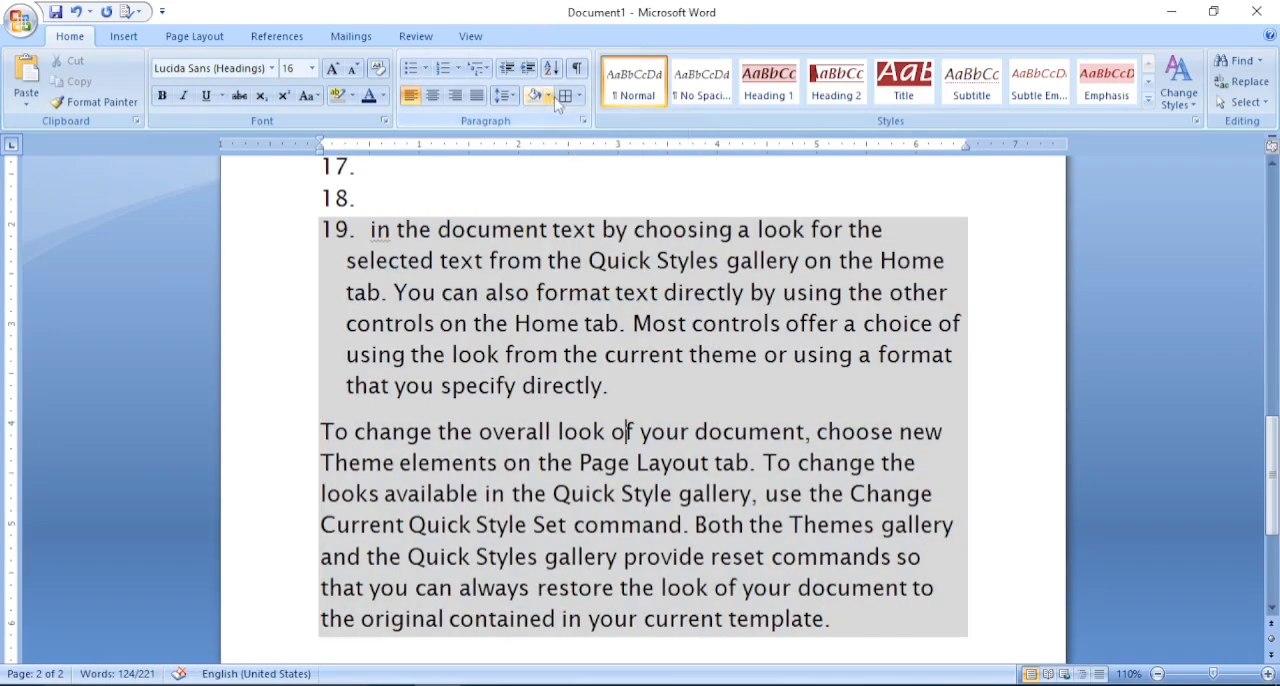
pyautogui.click(580, 99)
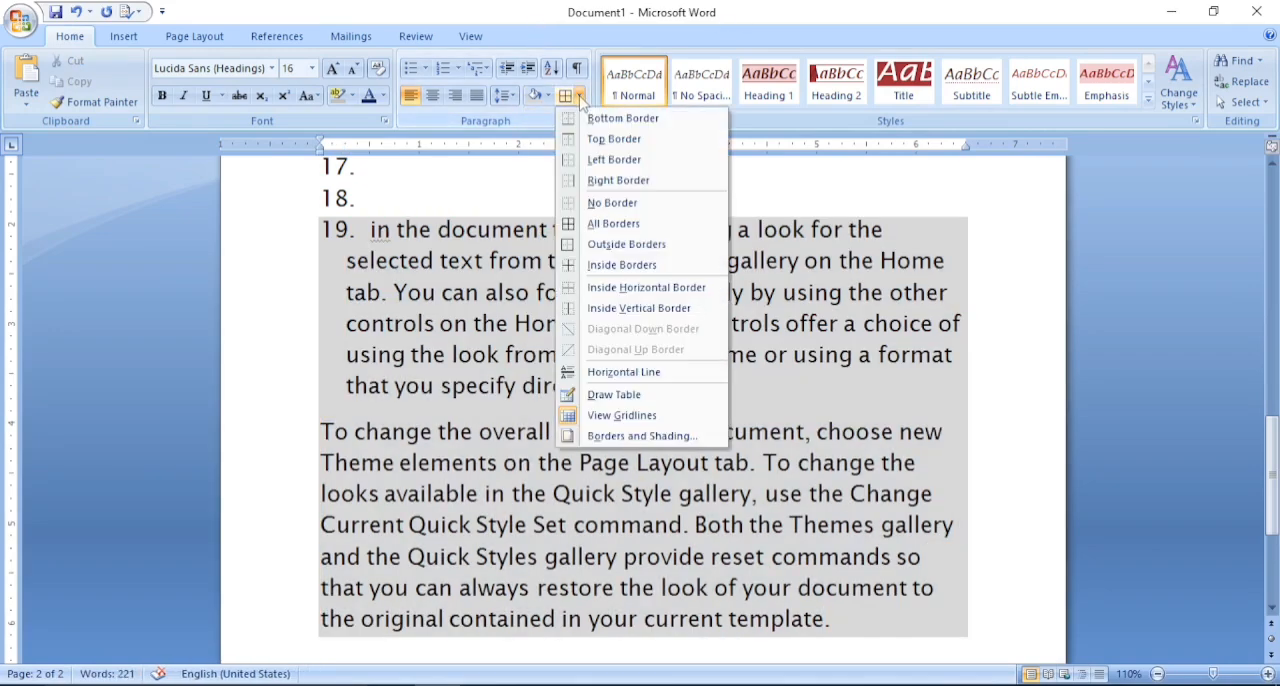
pyautogui.click(612, 228)
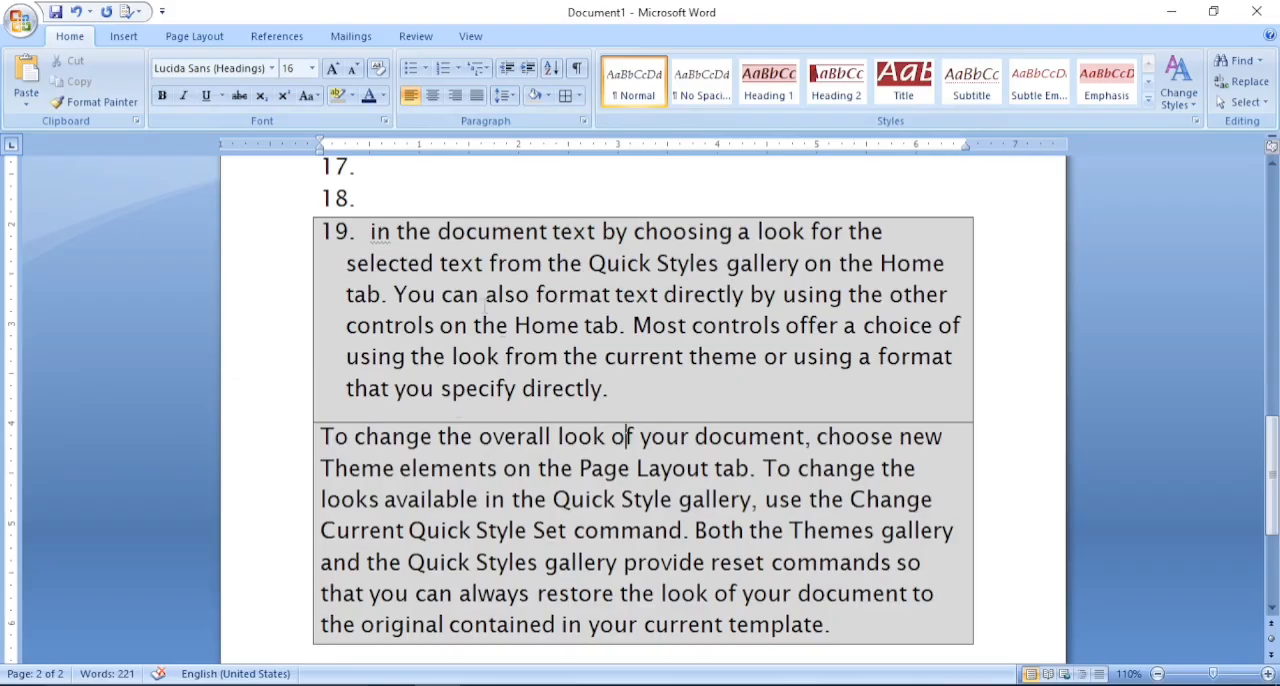
pyautogui.click(497, 237)
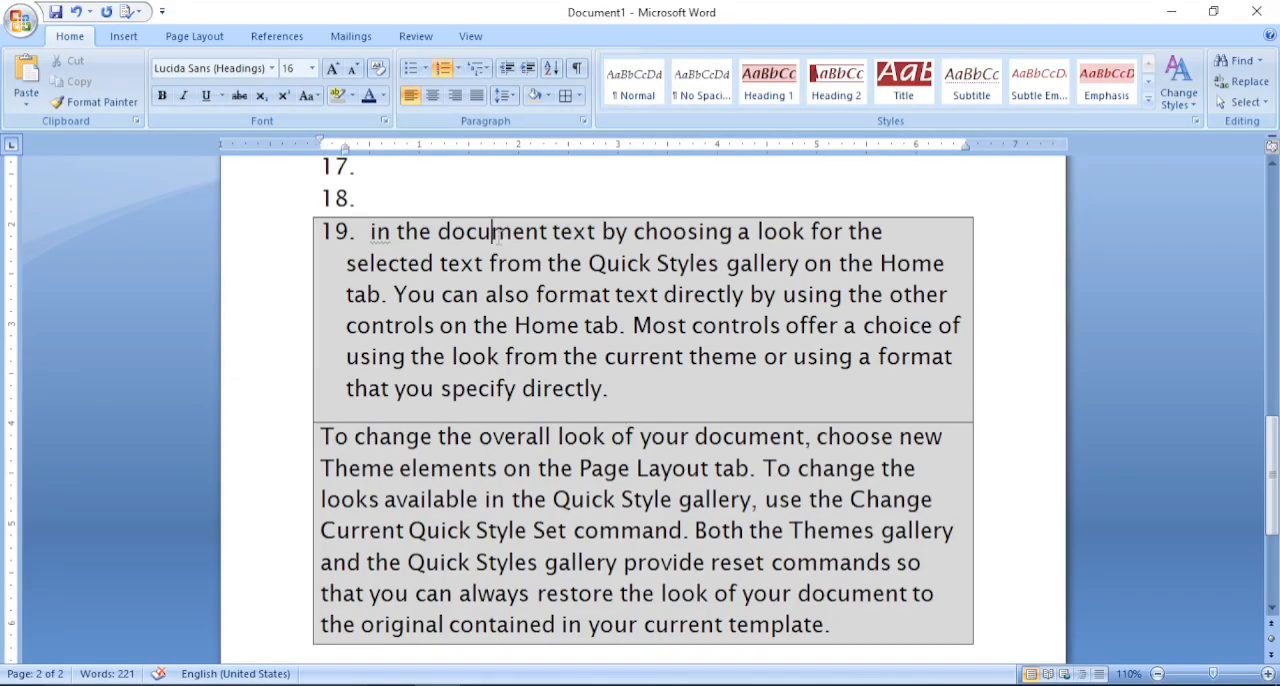
pyautogui.hotkey('ctrl', 'z')
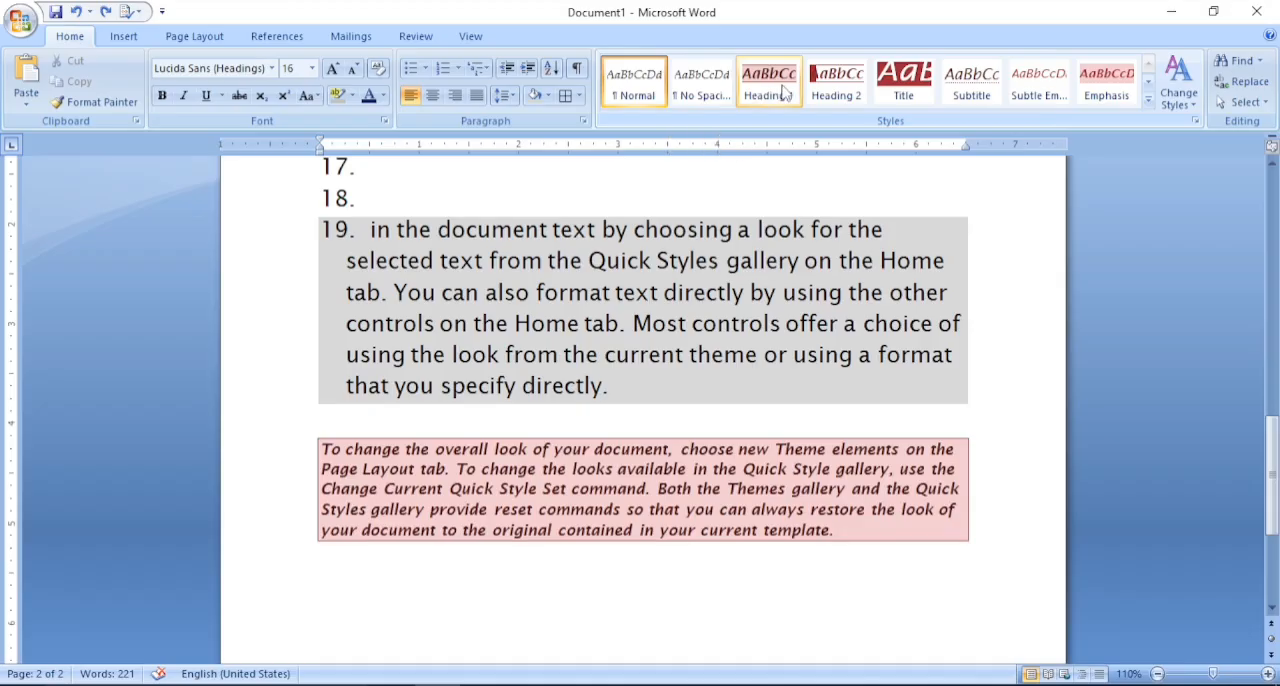
# - Apply the Subtitle style to list item 19, "in the document text"
pyautogui.click(681, 254)
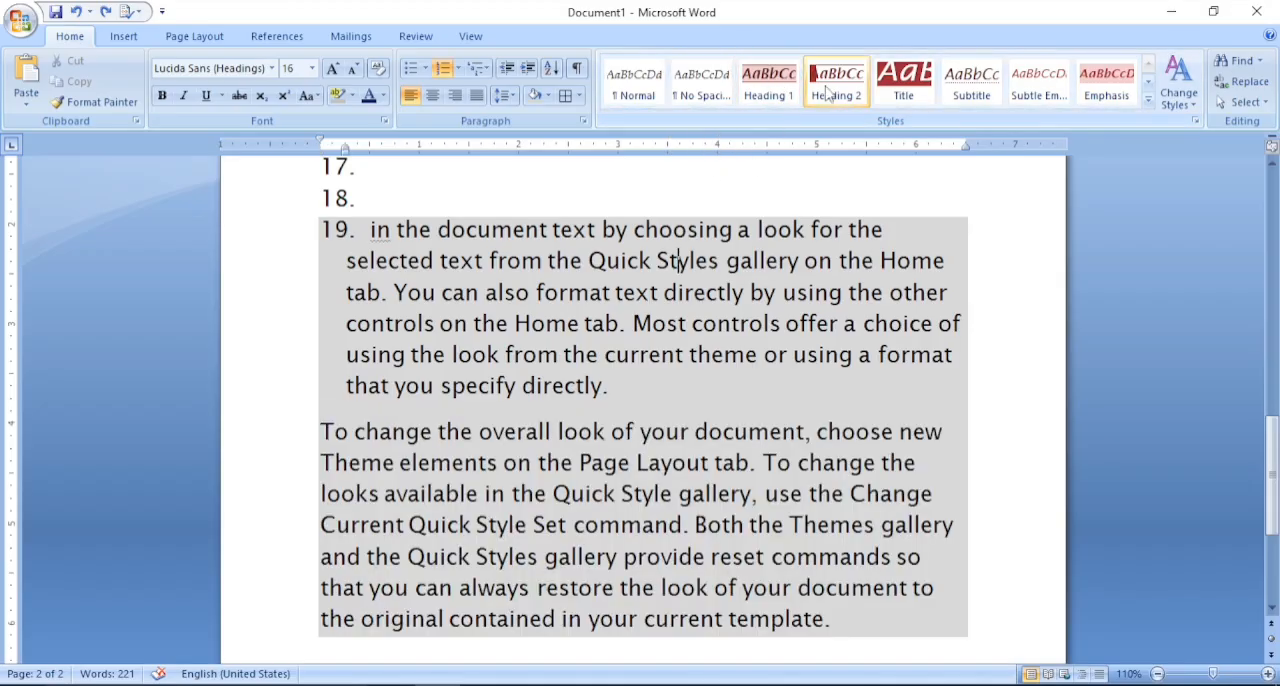
pyautogui.click(971, 85)
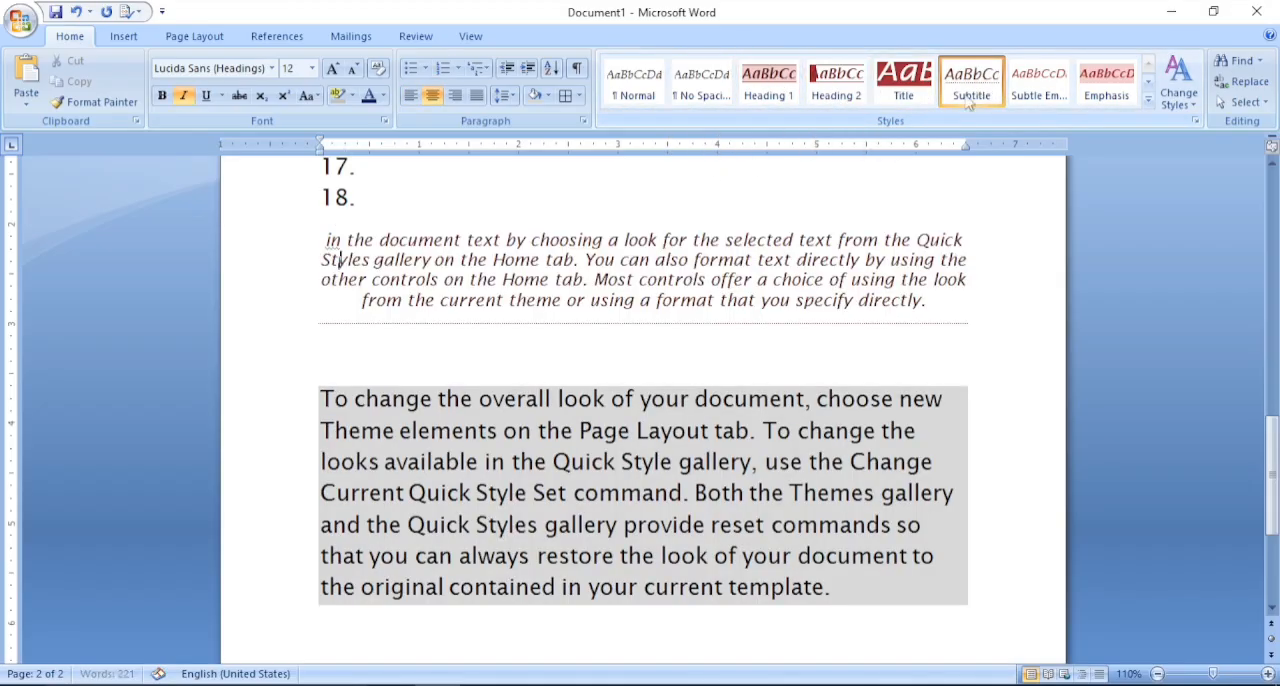
# - Apply the Emphasis style to the word "Styles" and the Heading 1 style to its paragraph, "in the document text"
pyautogui.click(1106, 85)
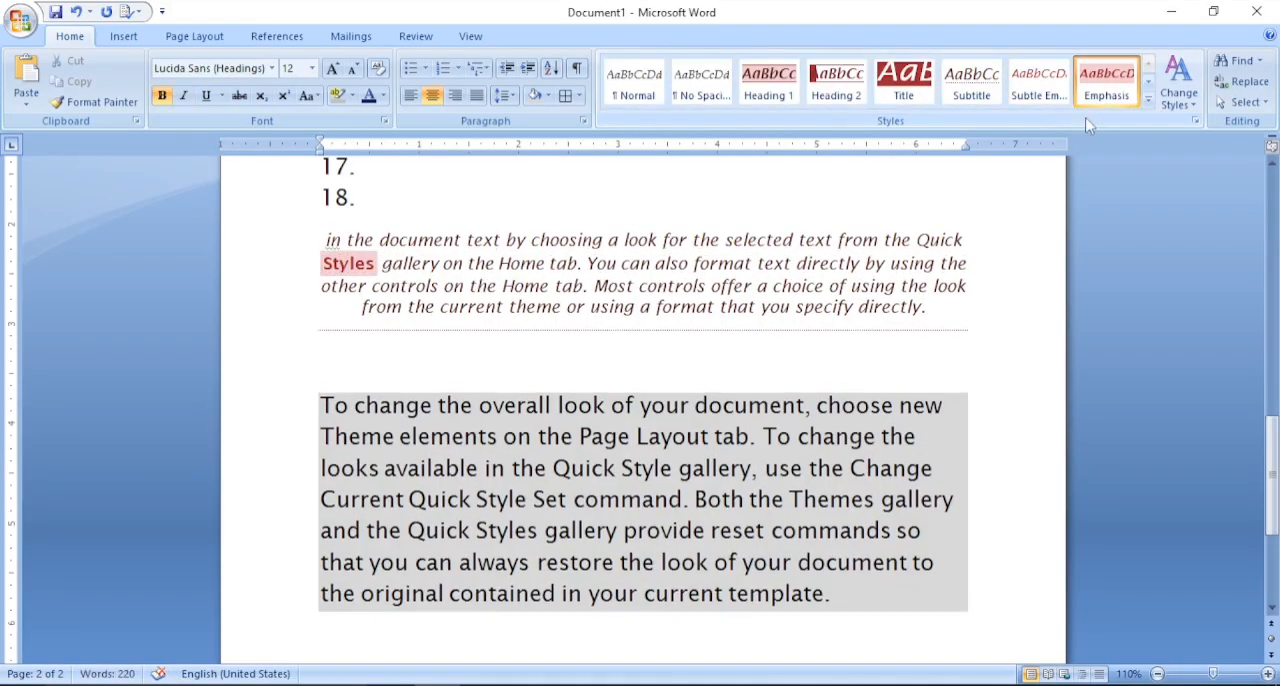
pyautogui.click(1148, 99)
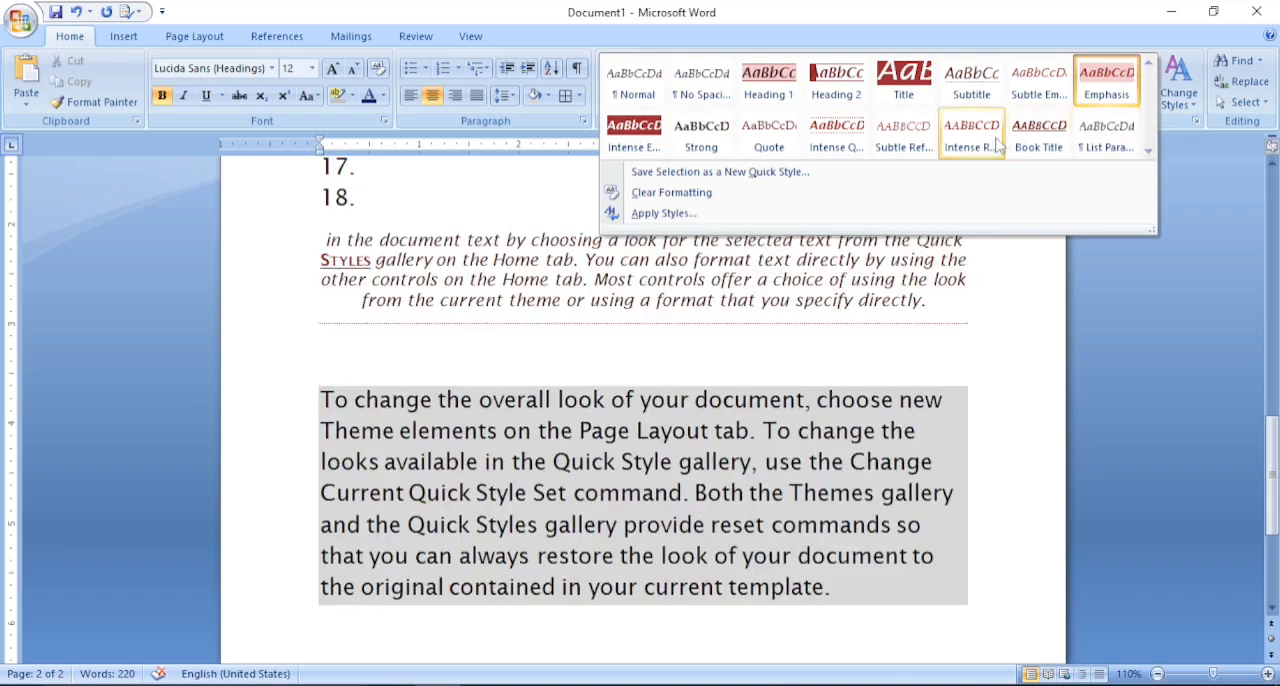
pyautogui.click(788, 78)
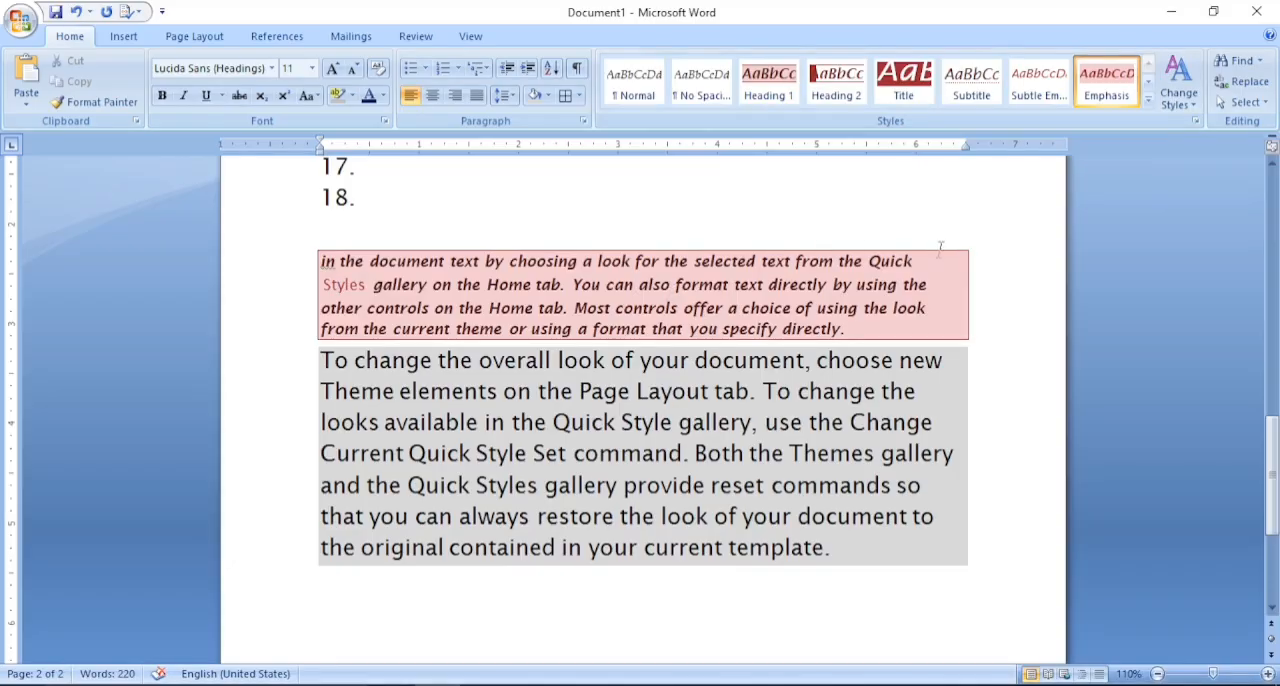
pyautogui.click(955, 275)
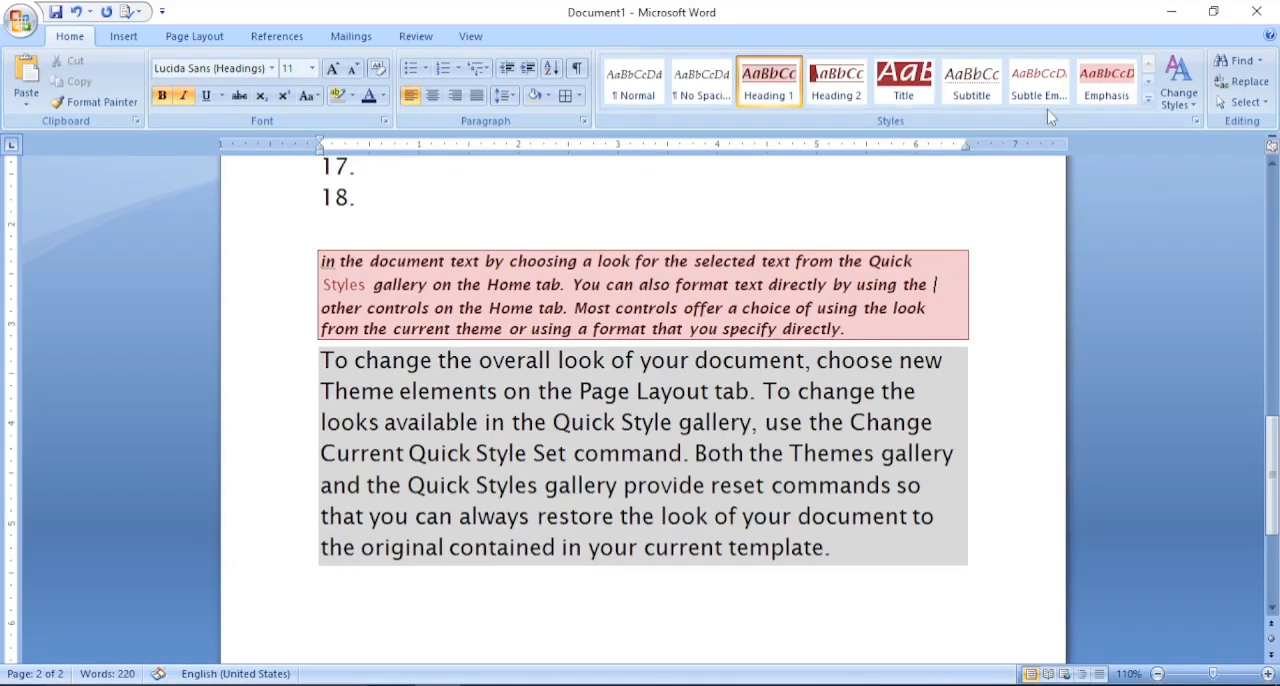
# - Switch the document's style set to Word 2007
pyautogui.click(1190, 108)
pyautogui.moveTo(1201, 133)
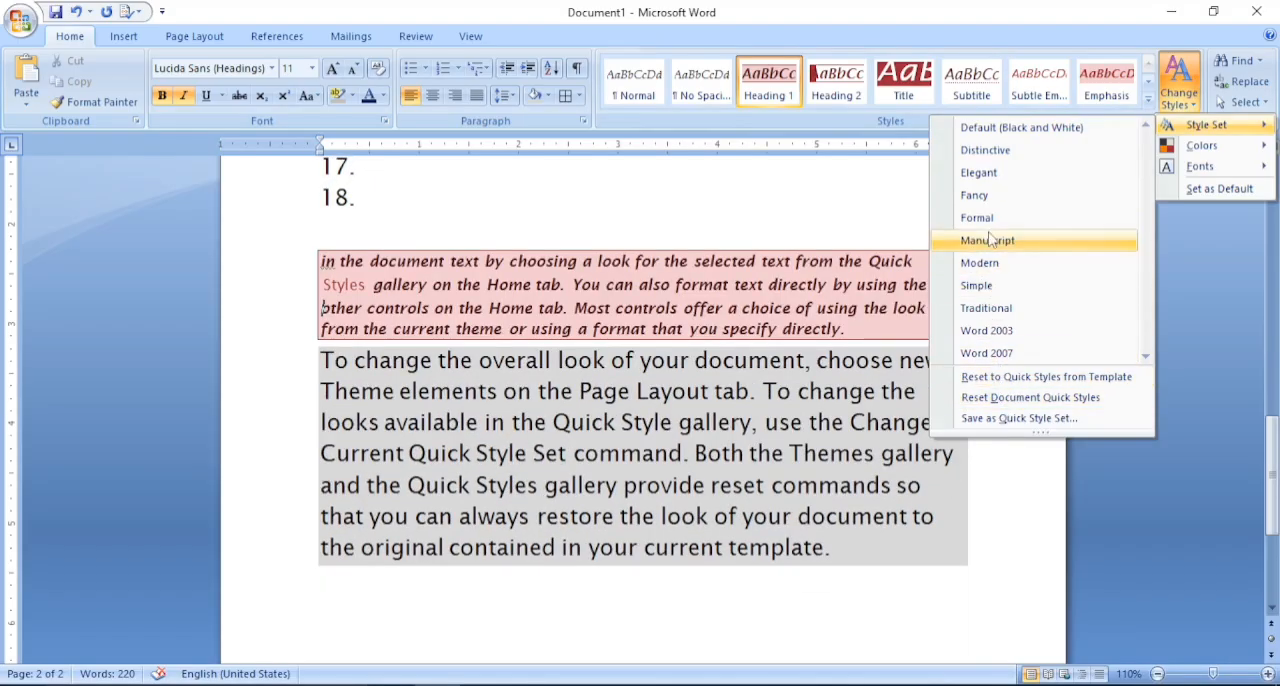
pyautogui.click(1000, 354)
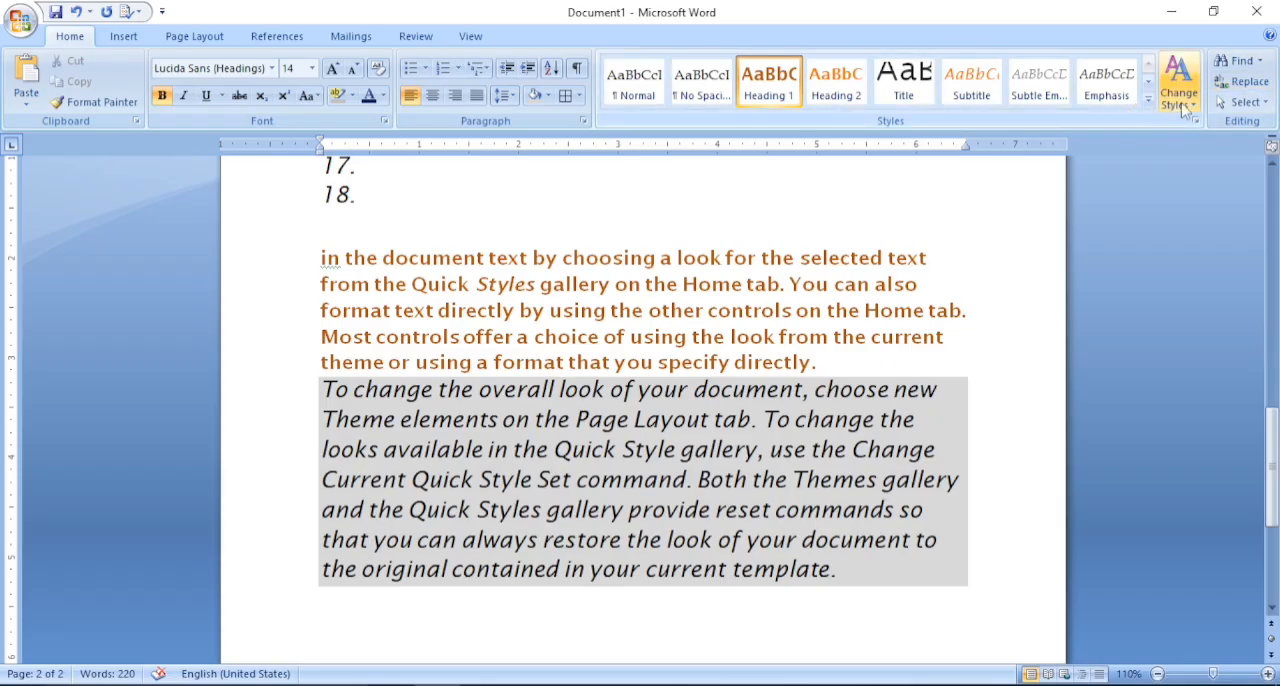
# - Search the document for "in" and step through its successive occurrences
pyautogui.click(1238, 61)
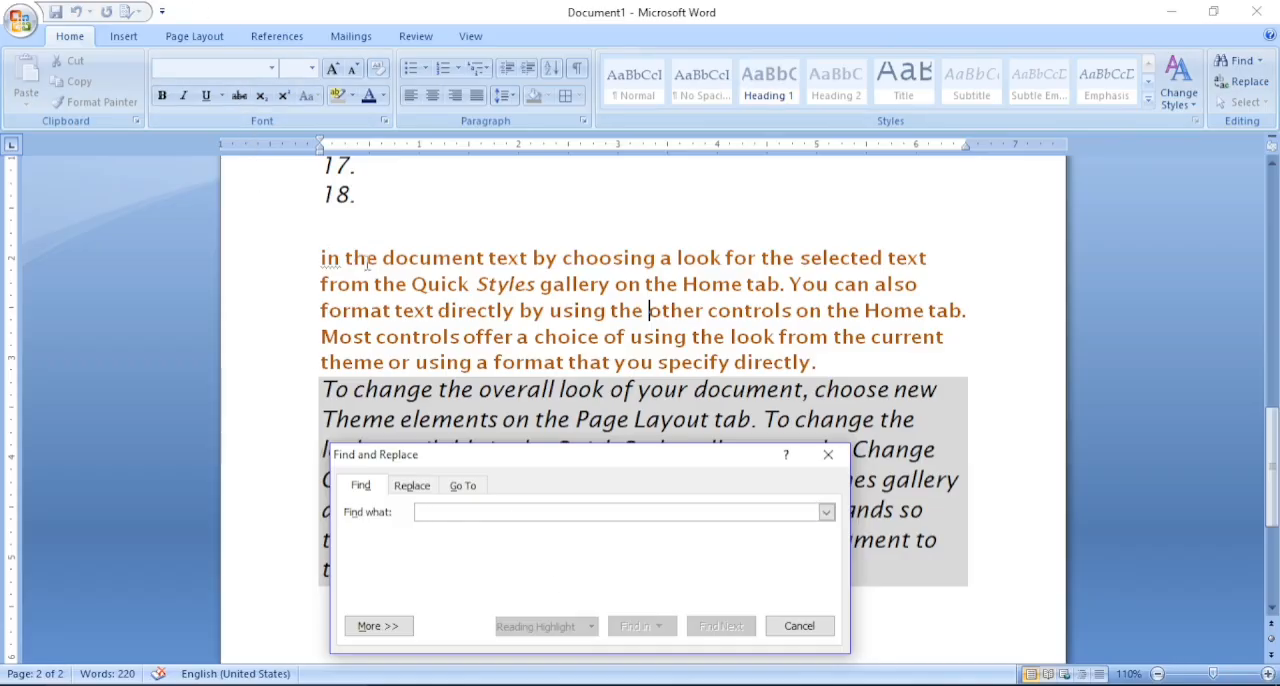
pyautogui.write('in')
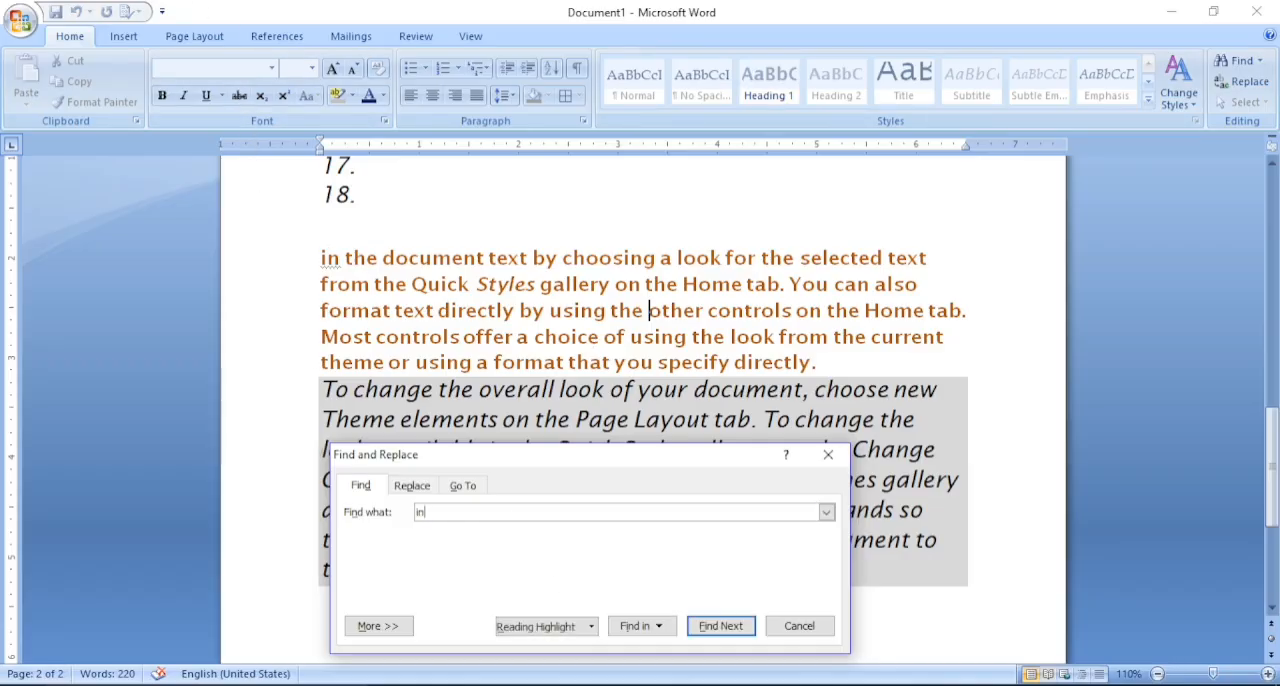
pyautogui.click(710, 628)
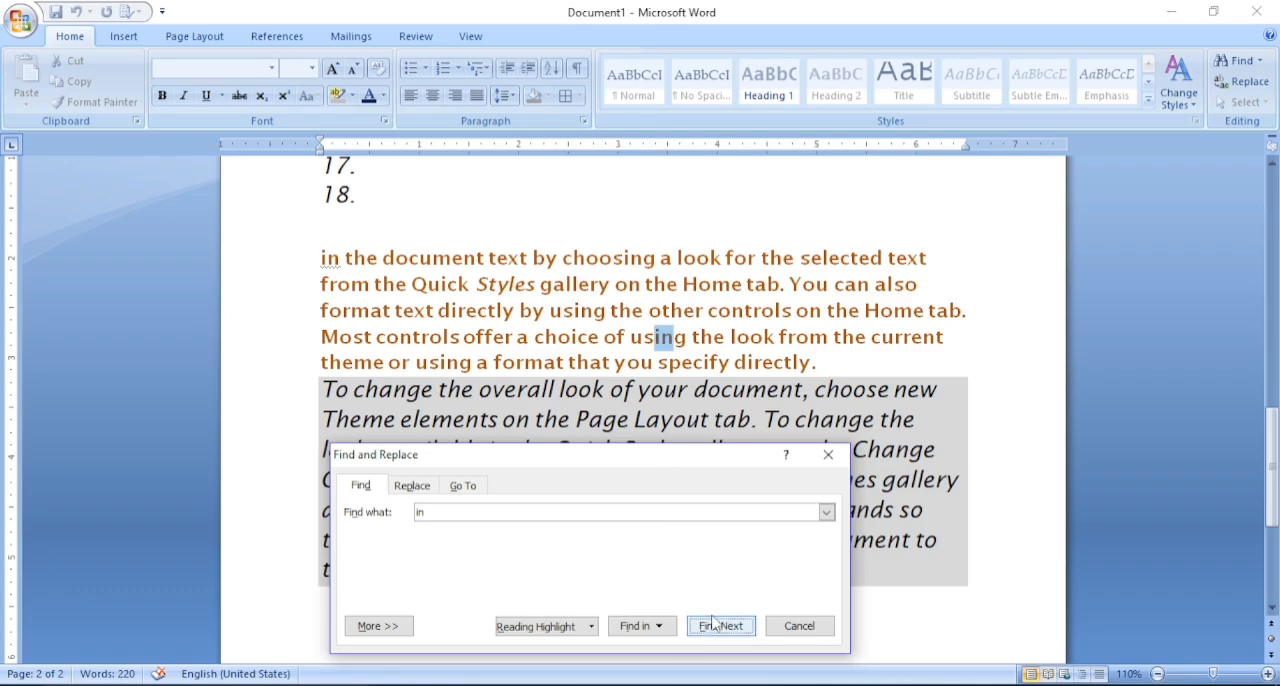
pyautogui.click(712, 628)
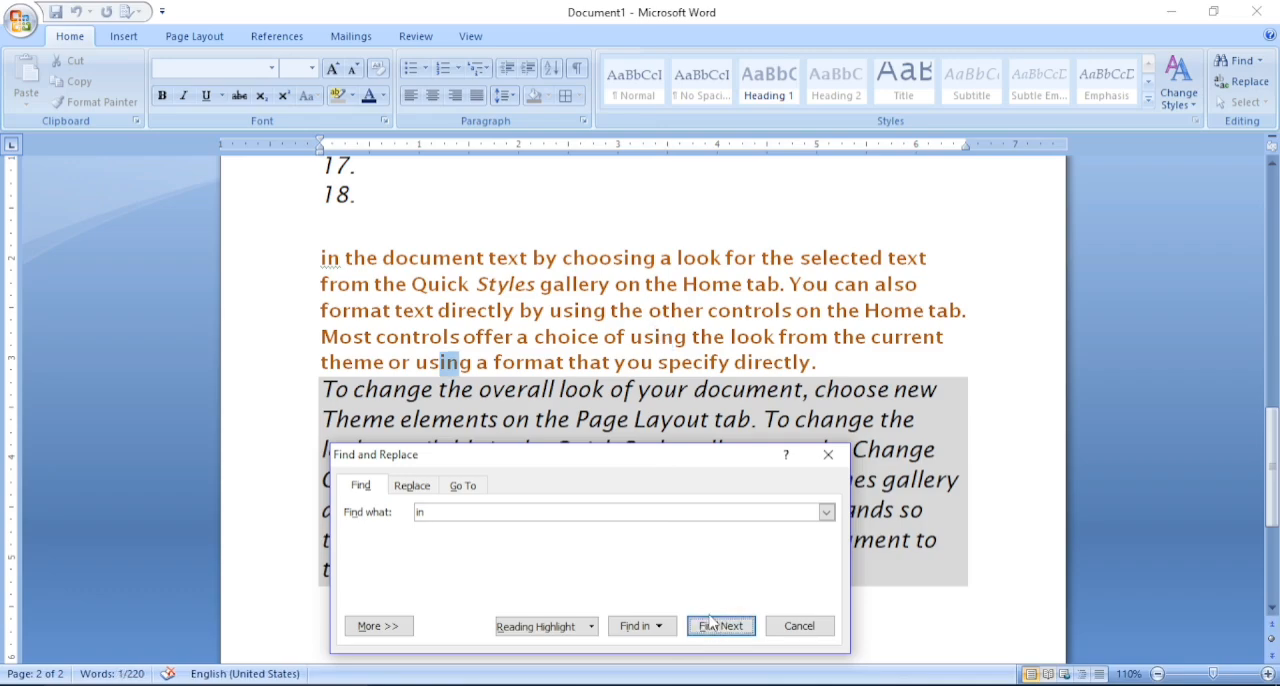
pyautogui.click(710, 626)
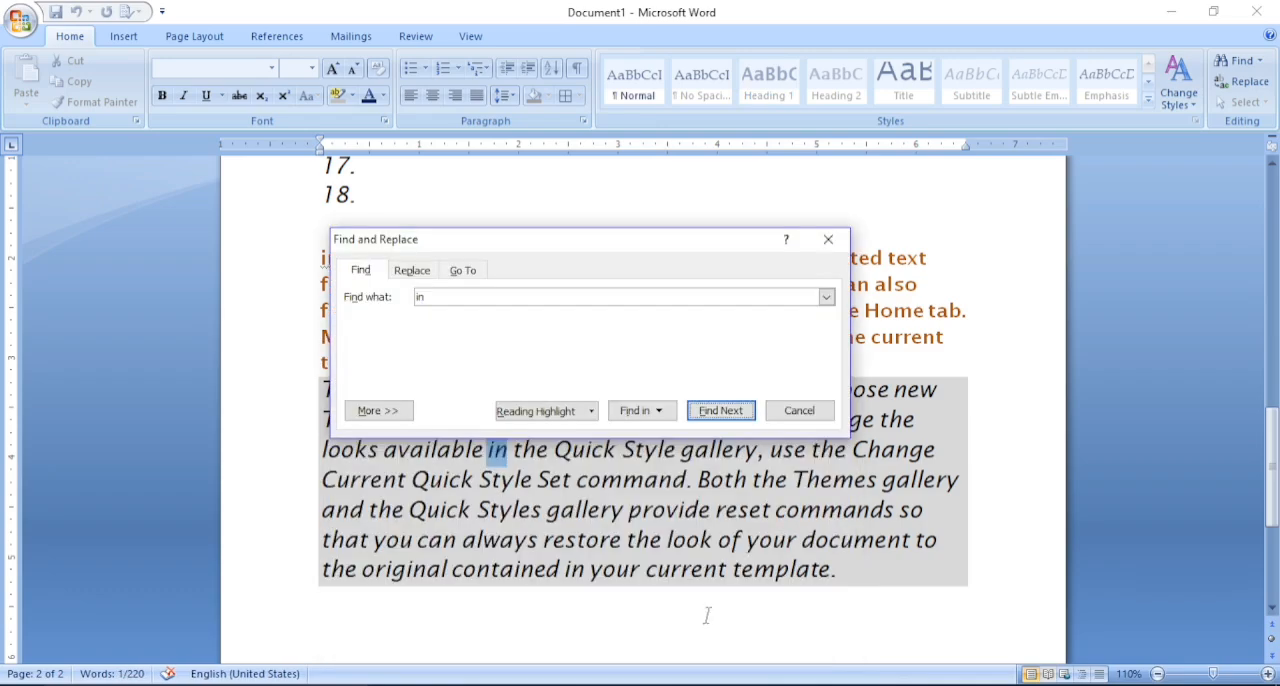
pyautogui.click(712, 410)
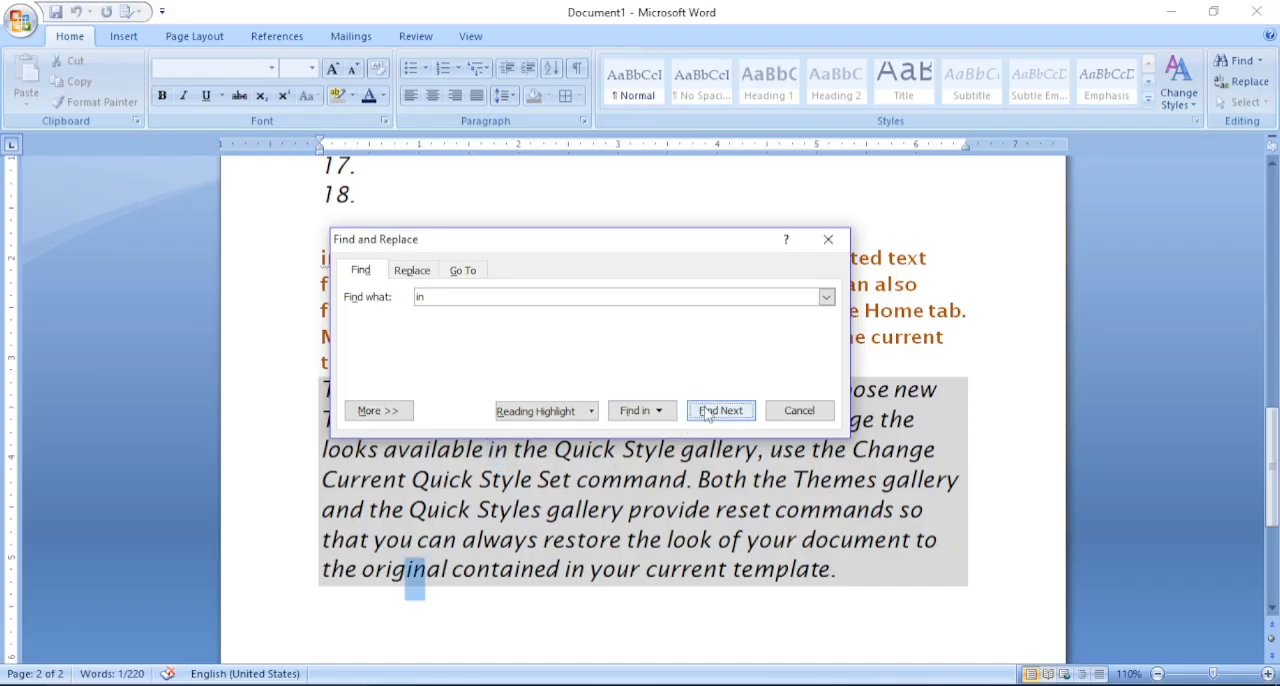
pyautogui.press('Return')
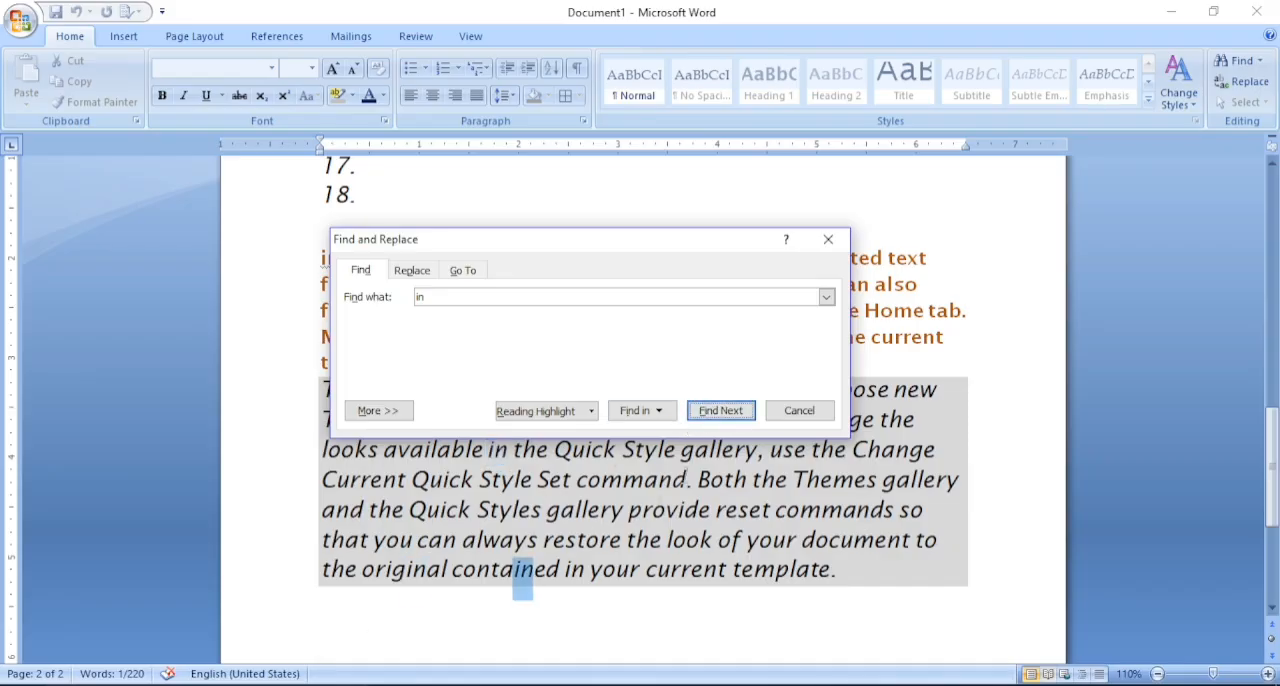
pyautogui.click(721, 410)
pyautogui.click(722, 411)
pyautogui.click(722, 410)
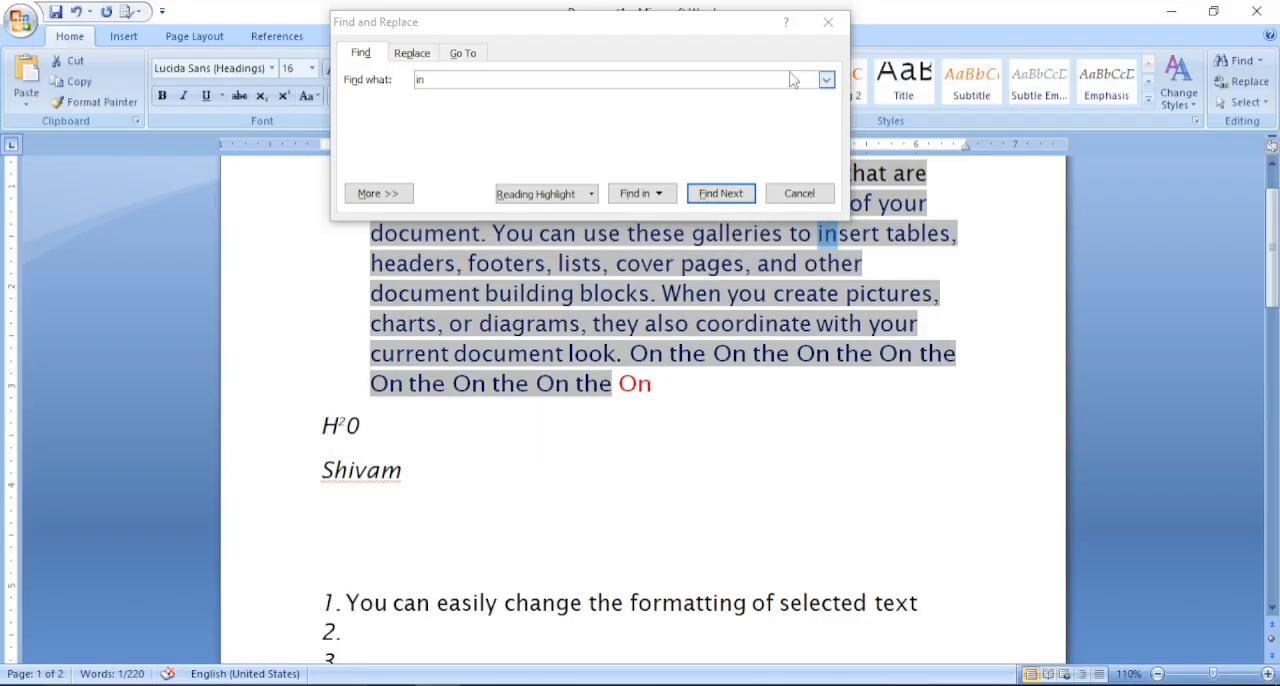
pyautogui.click(828, 21)
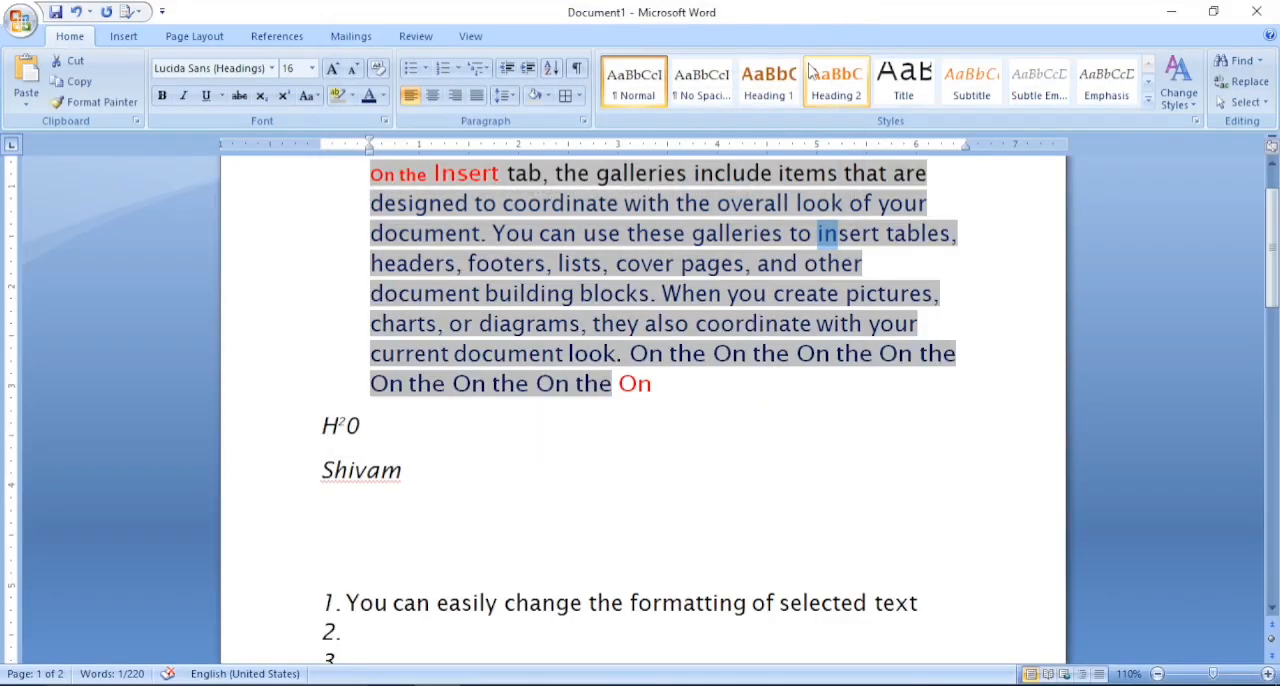
# - Replace every occurrence of "in" in the document with "or"
pyautogui.click(1245, 81)
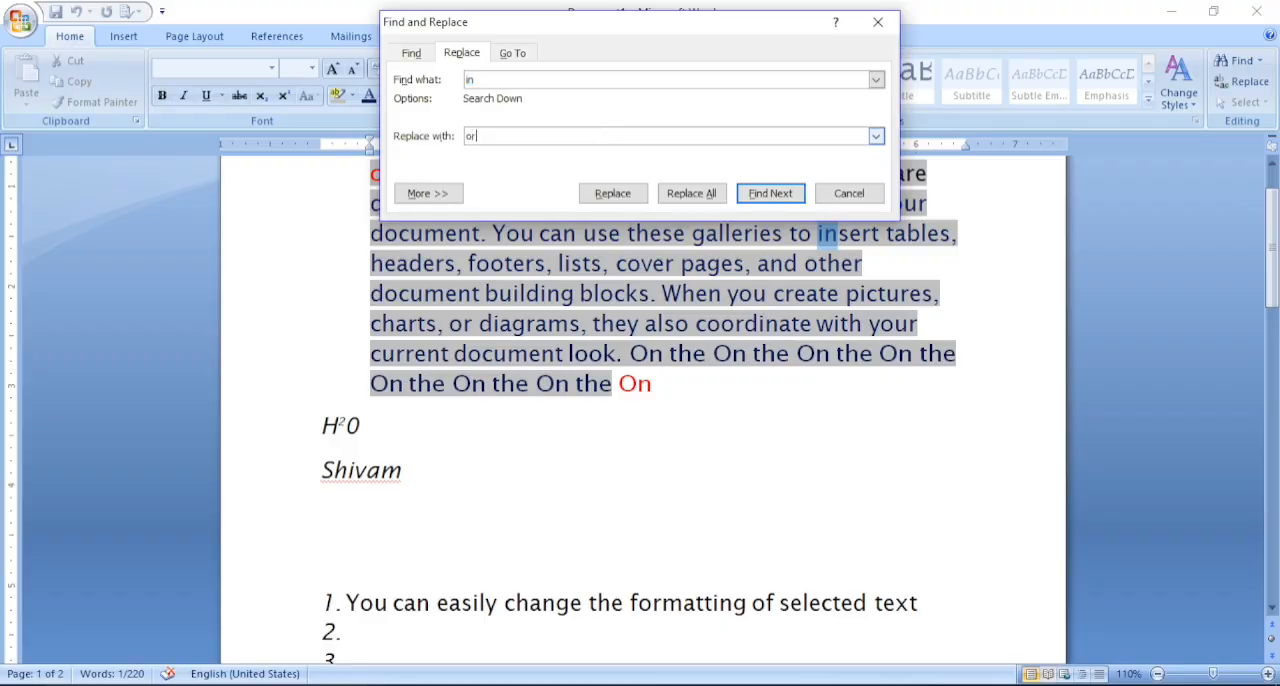
pyautogui.click(690, 195)
pyautogui.click(622, 401)
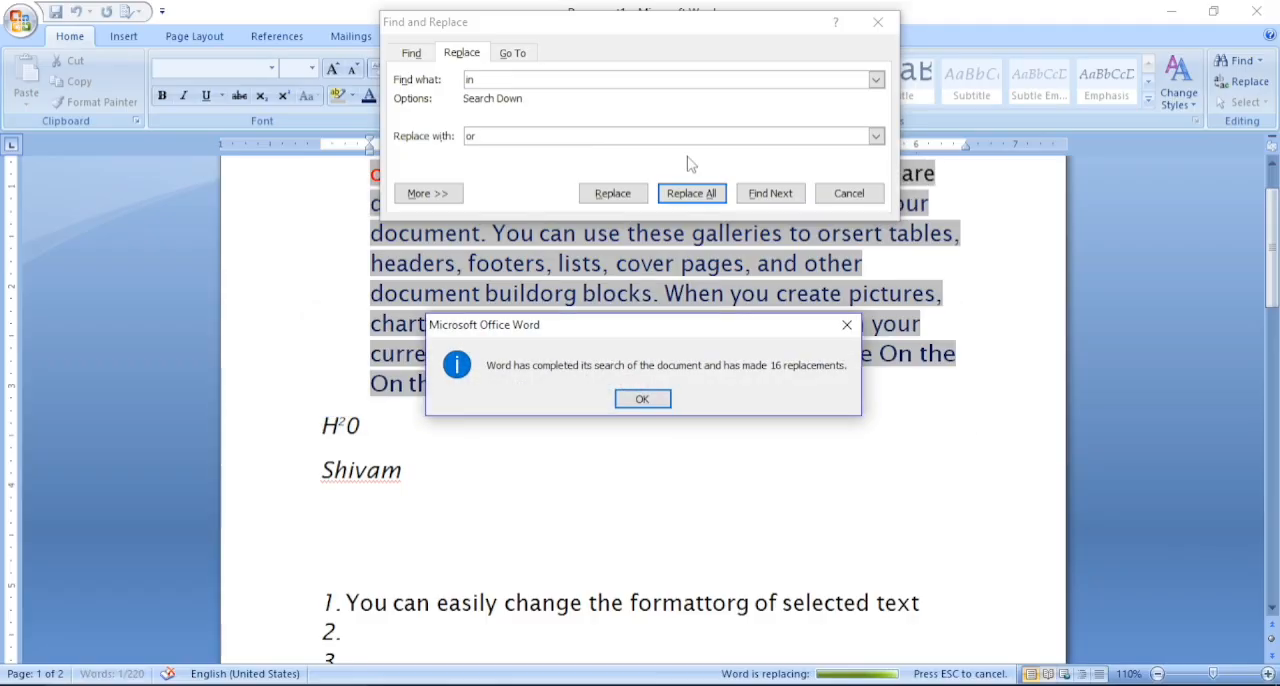
pyautogui.click(642, 399)
# - Run the single and full replacement of "in" with "or" again, continuing the search from the document's beginning
pyautogui.click(700, 194)
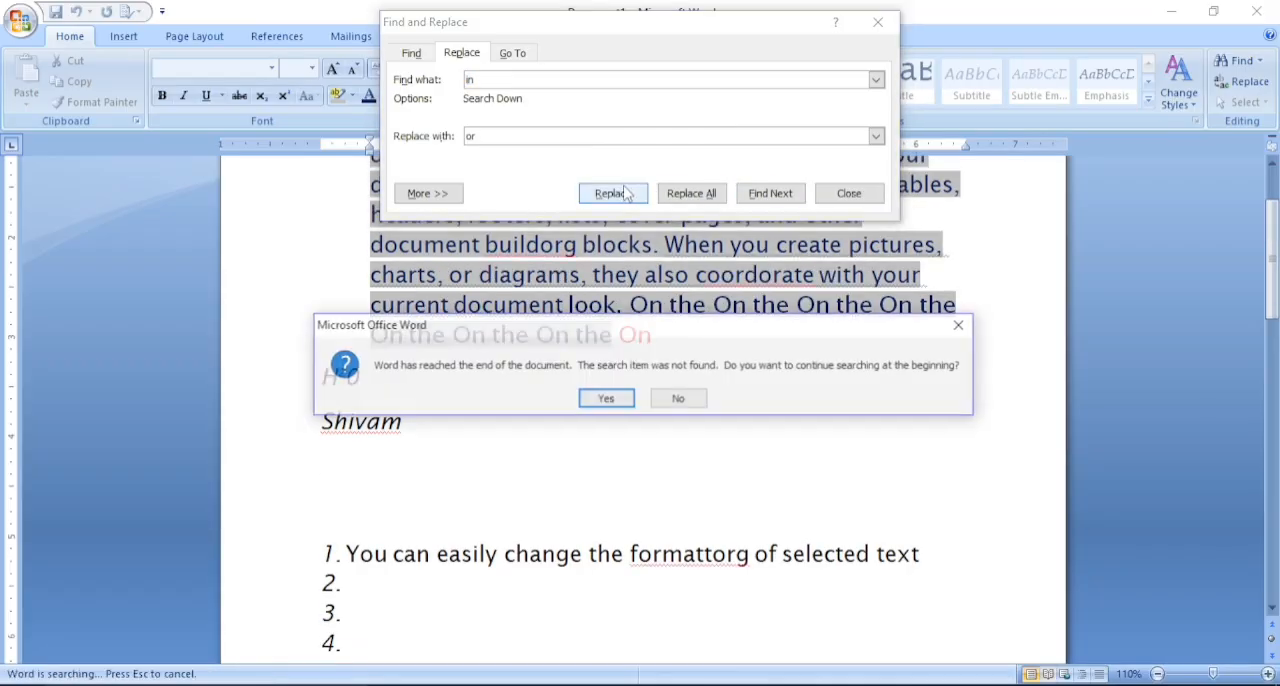
pyautogui.press('Return')
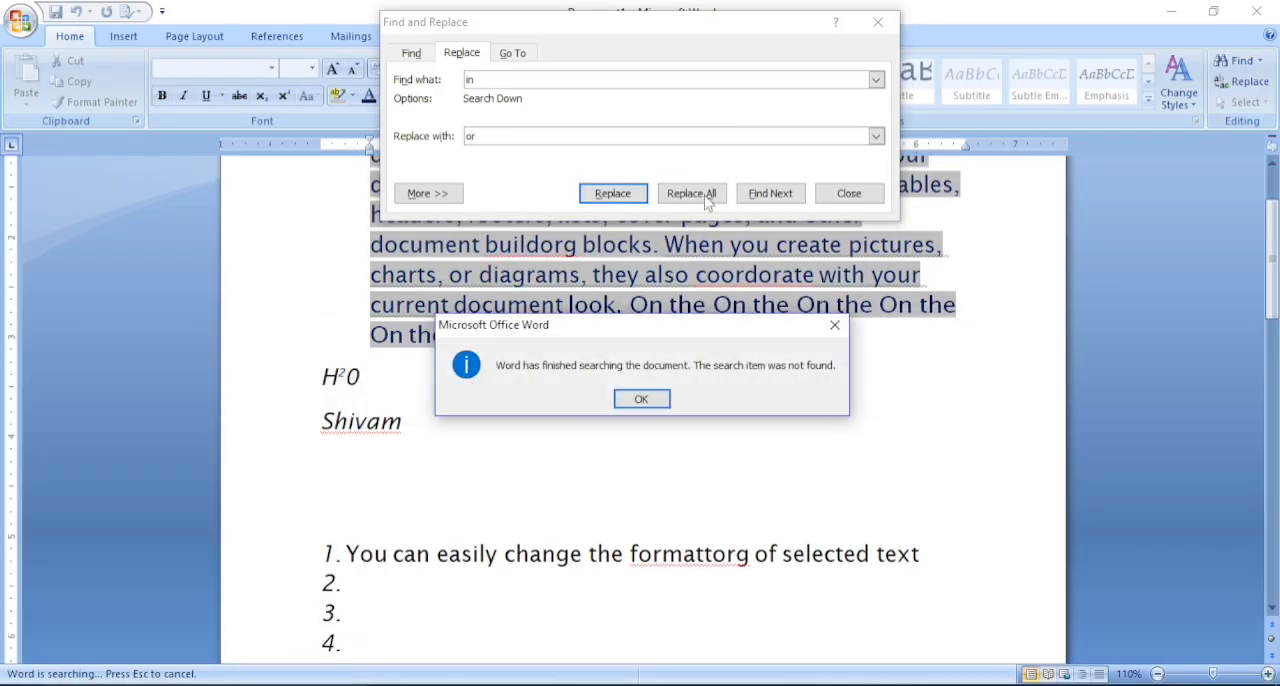
pyautogui.click(642, 399)
pyautogui.click(679, 194)
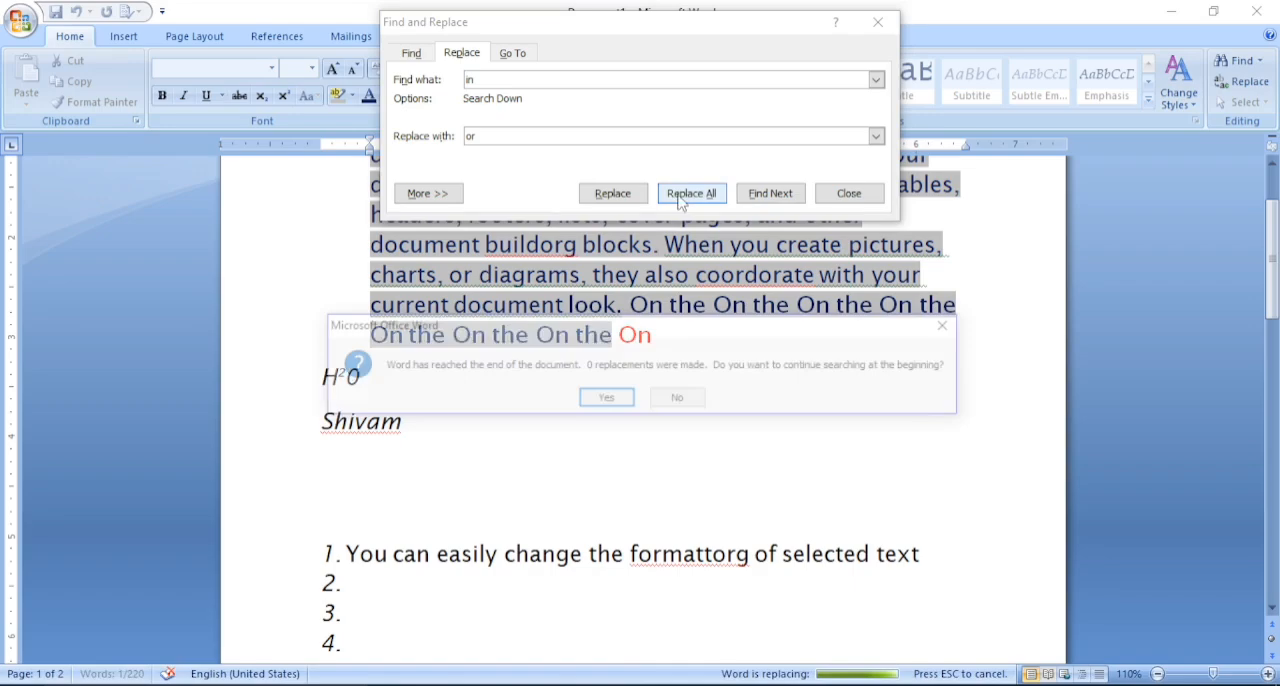
pyautogui.click(605, 399)
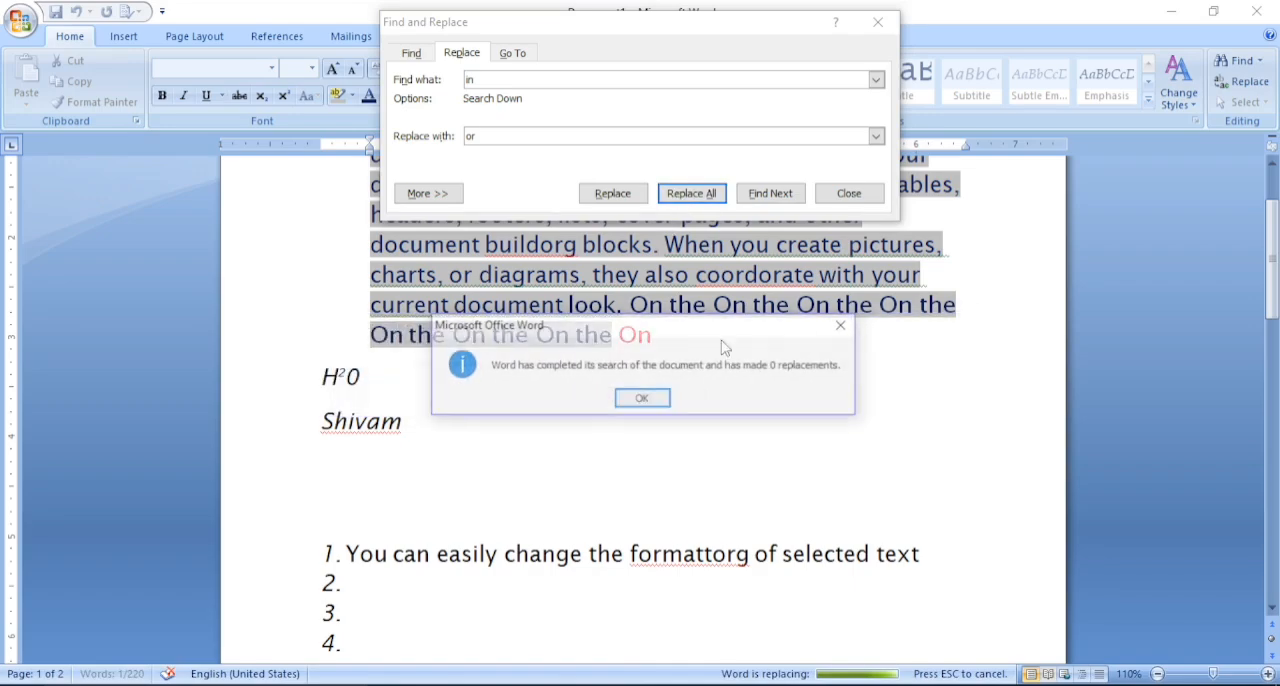
pyautogui.click(859, 325)
pyautogui.click(878, 21)
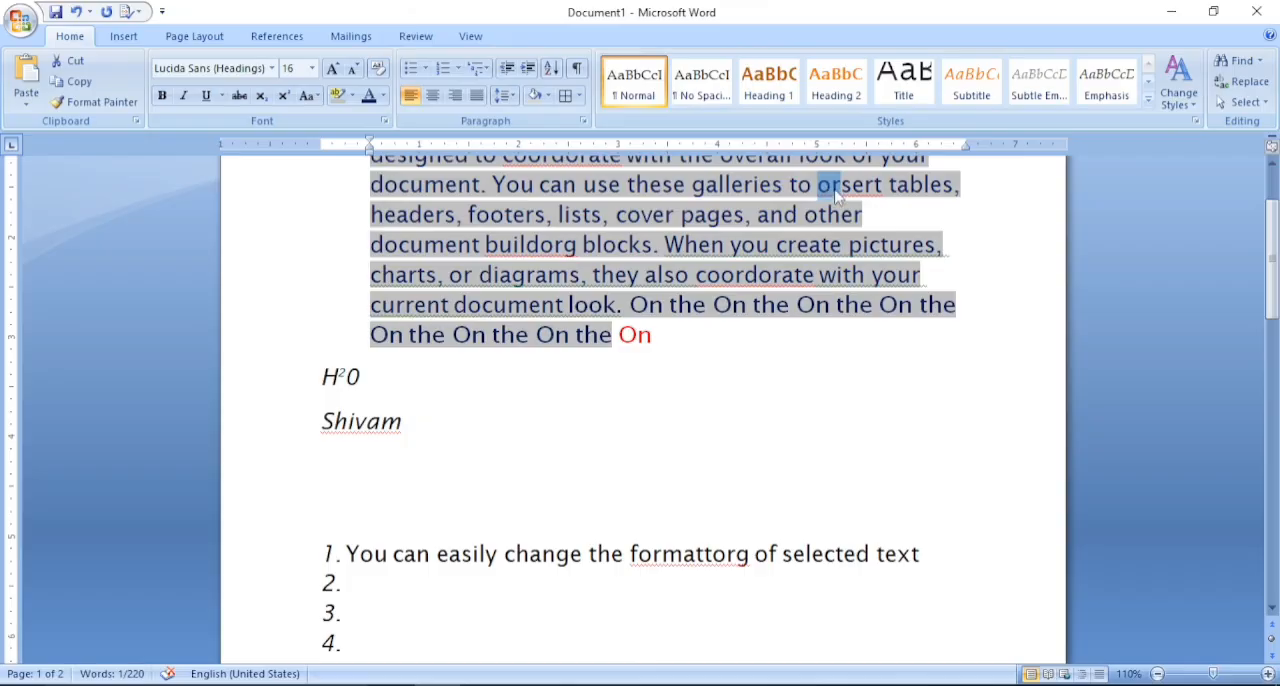
# - Select the entire document after checking the replaced text on page 2
pyautogui.moveTo(1268, 312); pyautogui.dragTo(1275, 508)
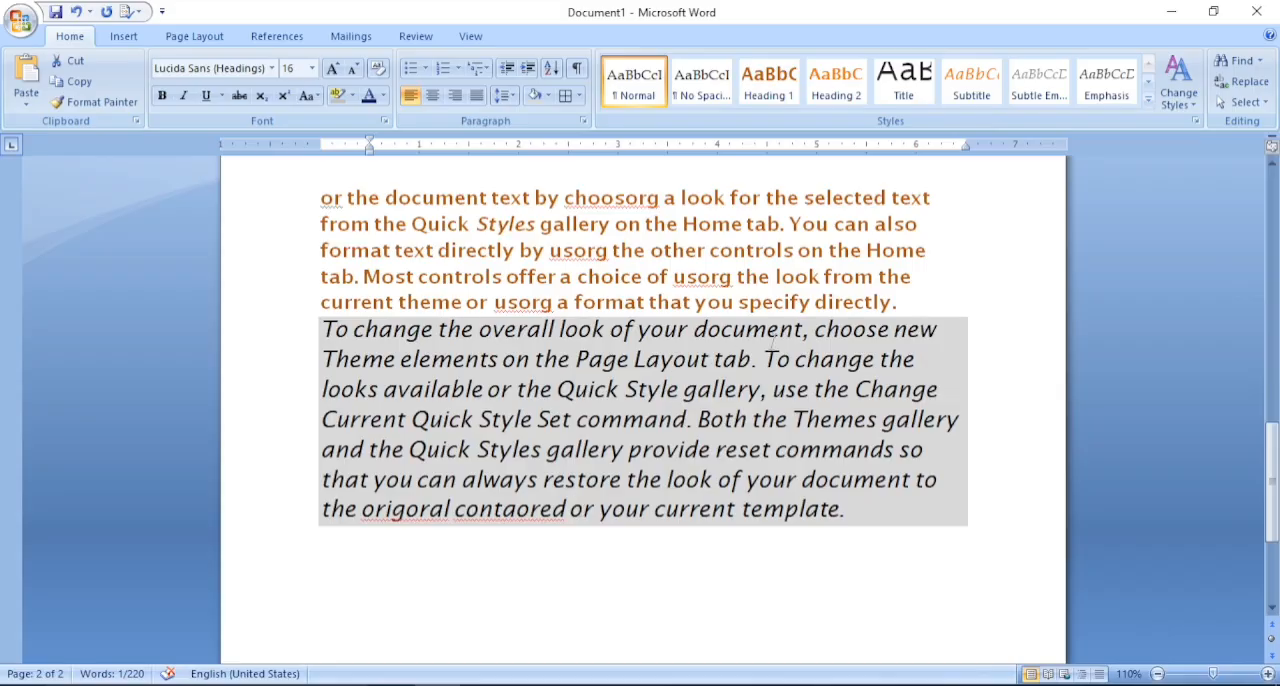
pyautogui.click(1252, 104)
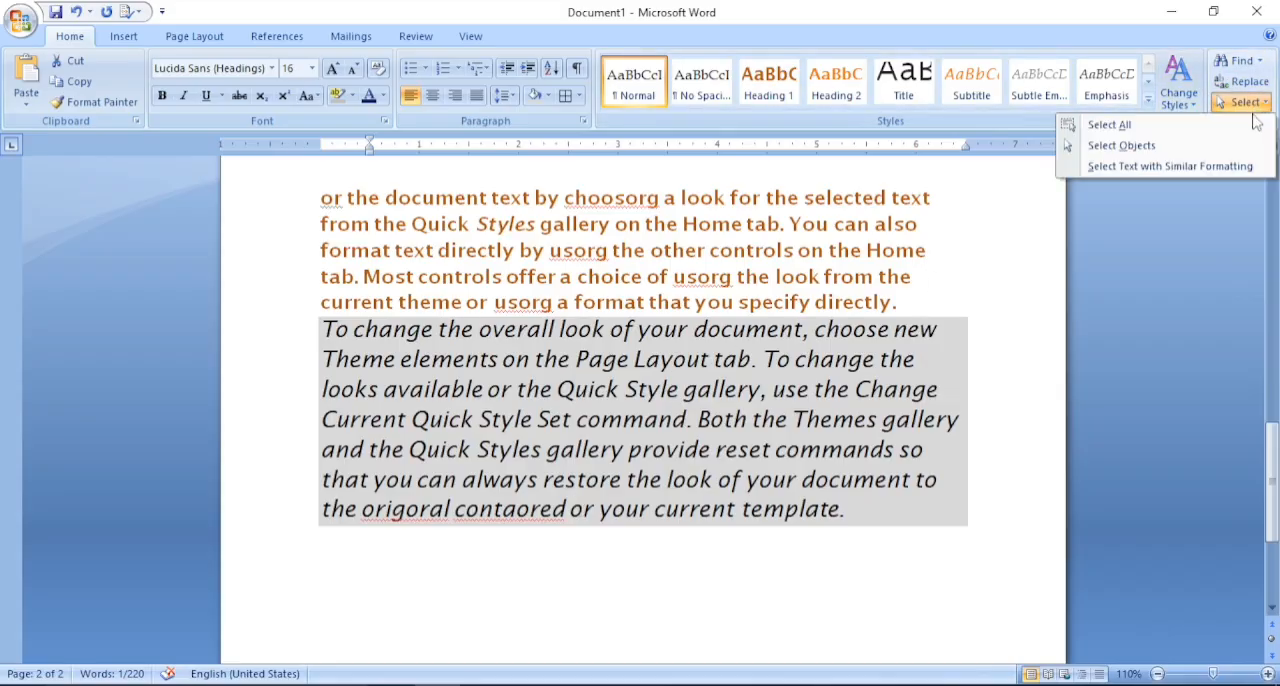
pyautogui.click(1110, 125)
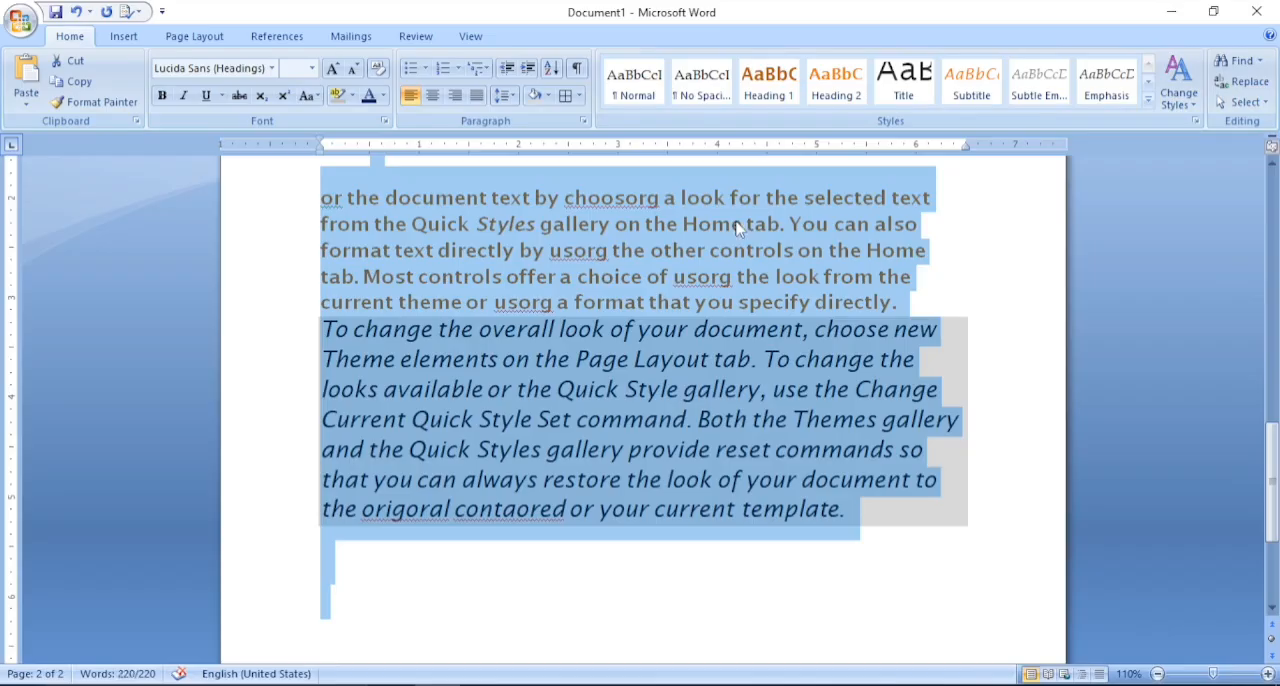
# - Try the Select Objects mode, and select all text with similar formatting
pyautogui.click(1257, 104)
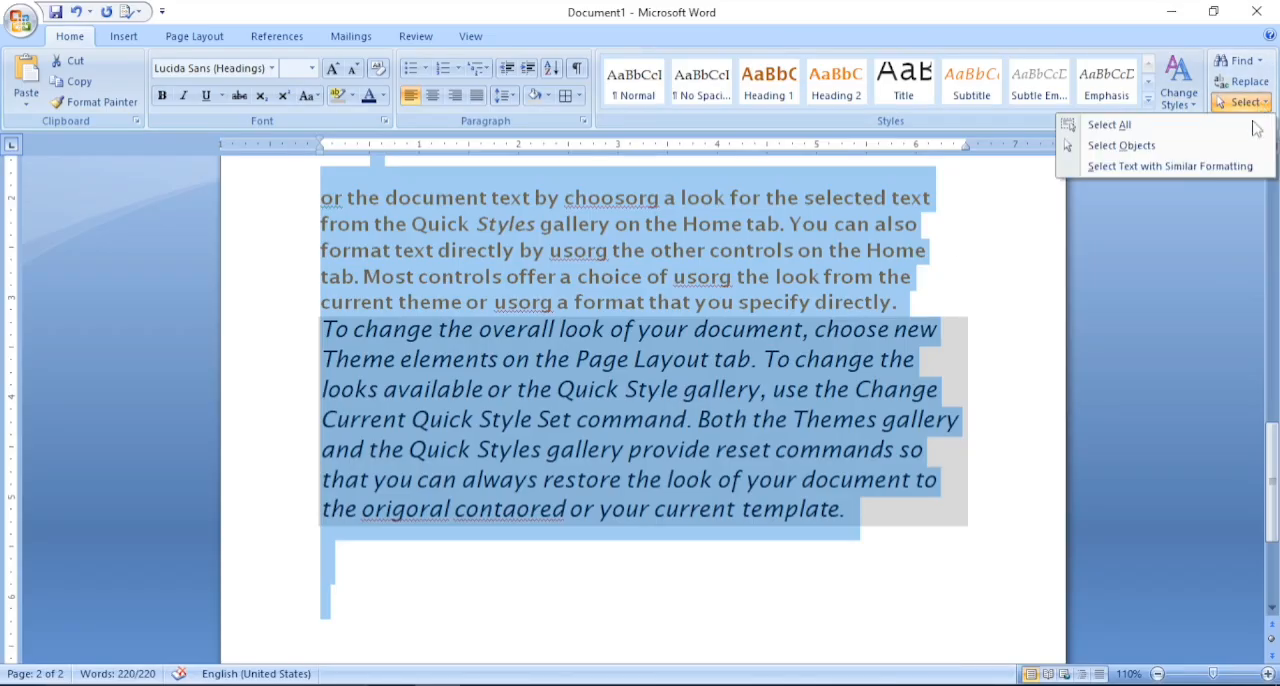
pyautogui.click(1121, 145)
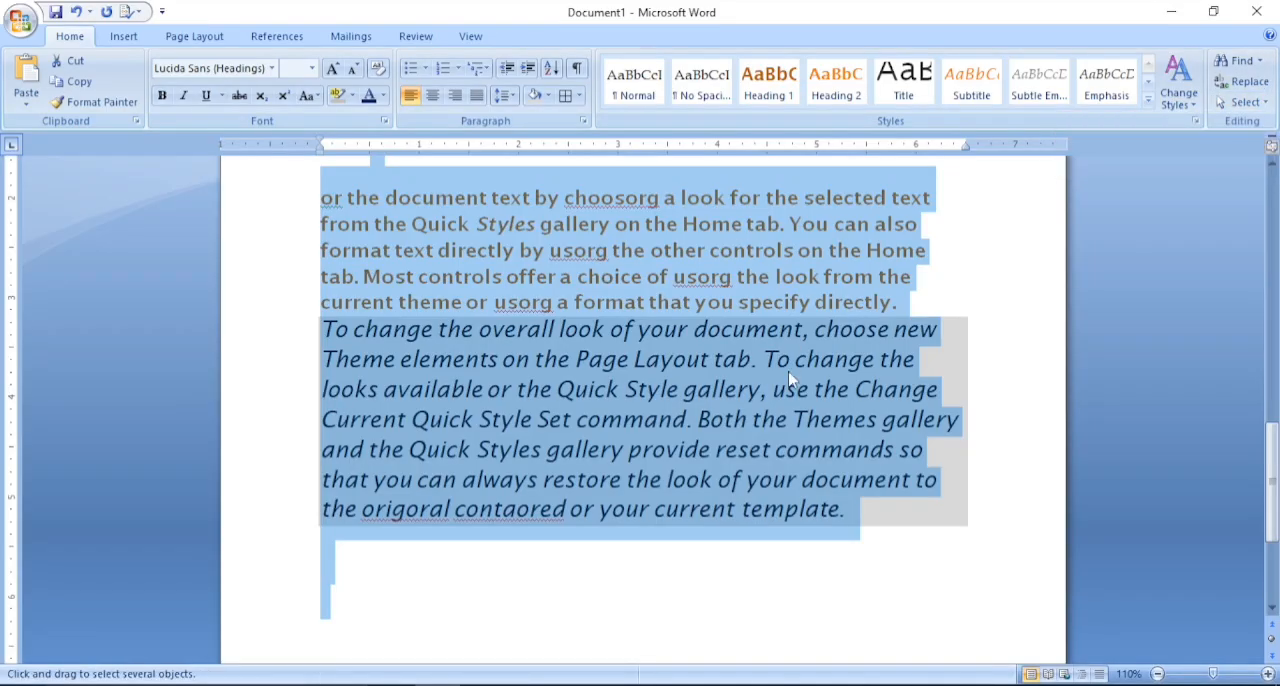
pyautogui.click(1245, 102)
pyautogui.click(1165, 170)
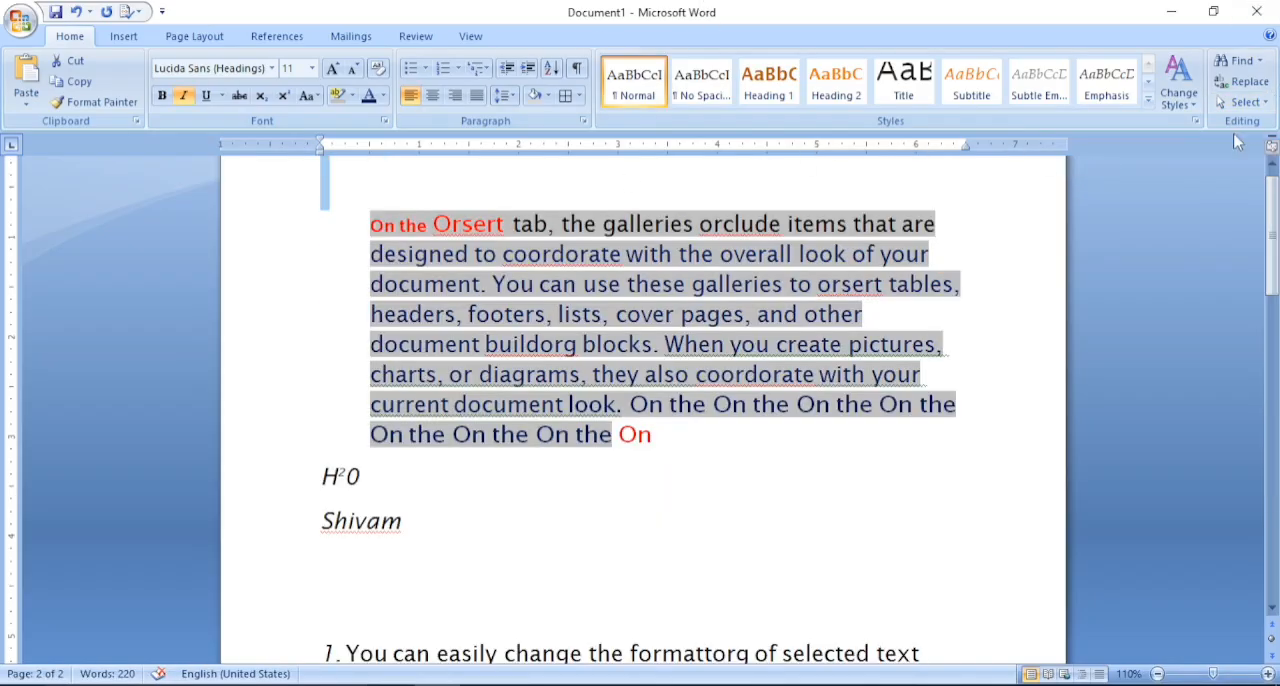
# - Select the whole document again and clear the selection by placing the cursor before "designed" in the first paragraph
pyautogui.click(1245, 102)
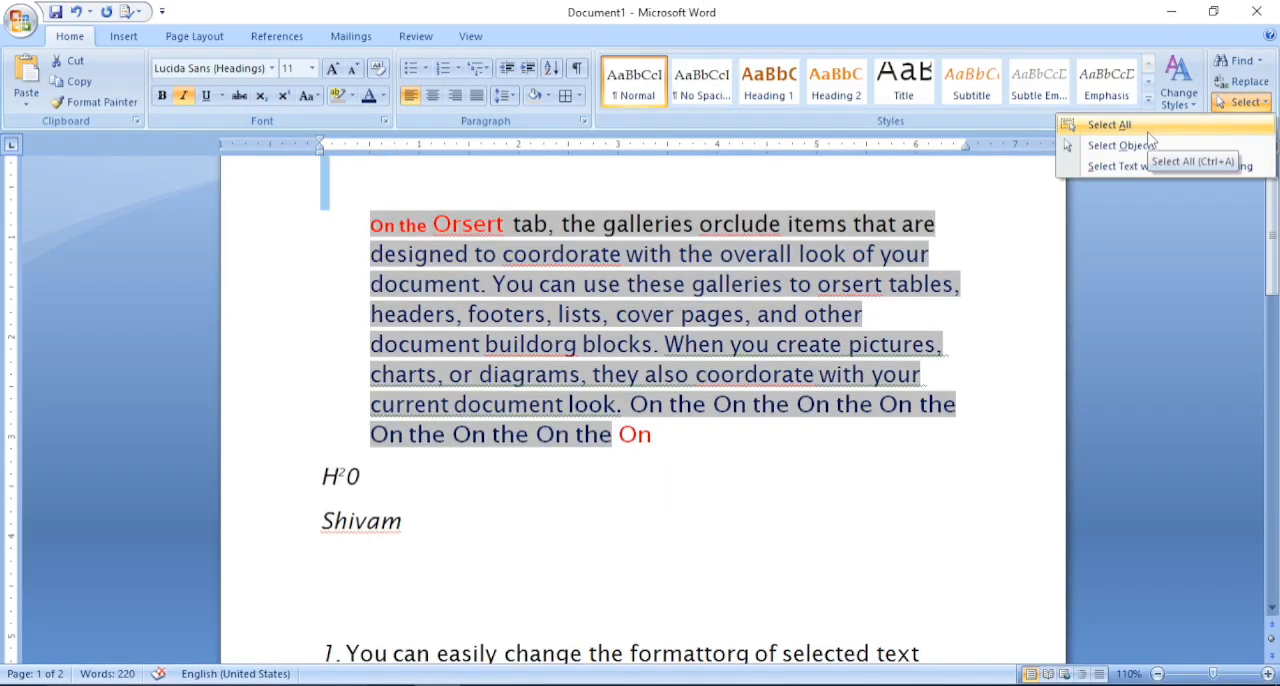
pyautogui.click(1147, 126)
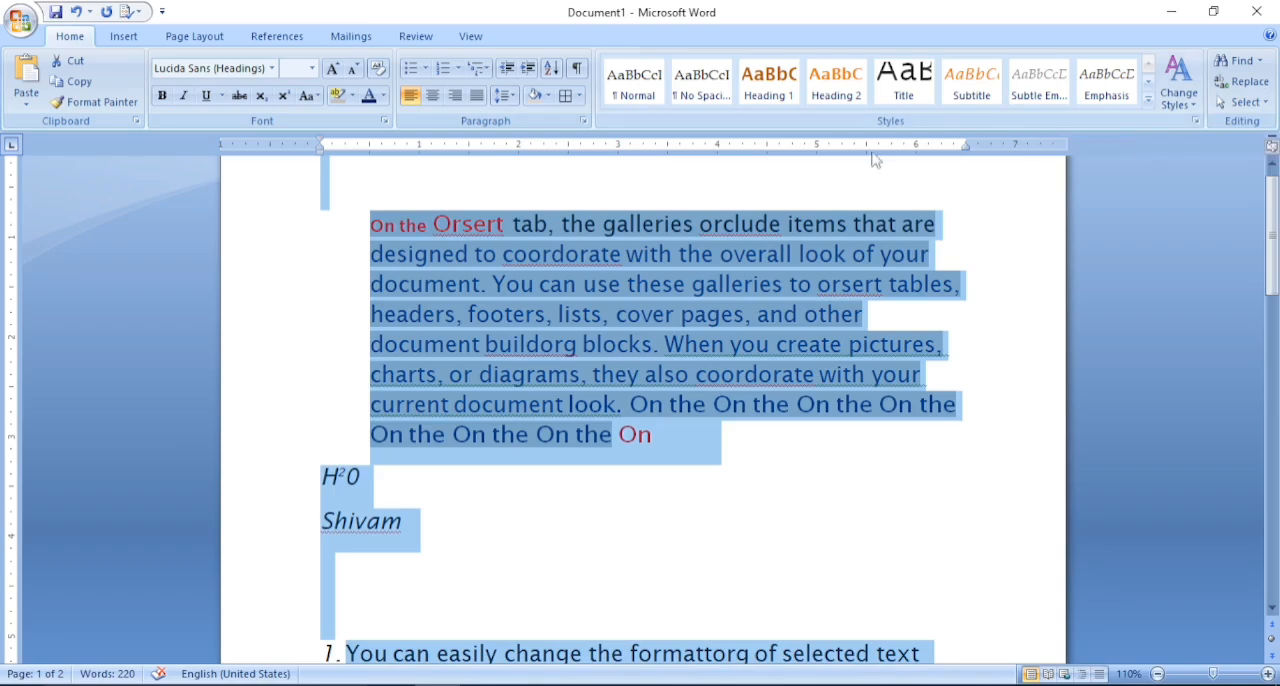
pyautogui.click(1245, 102)
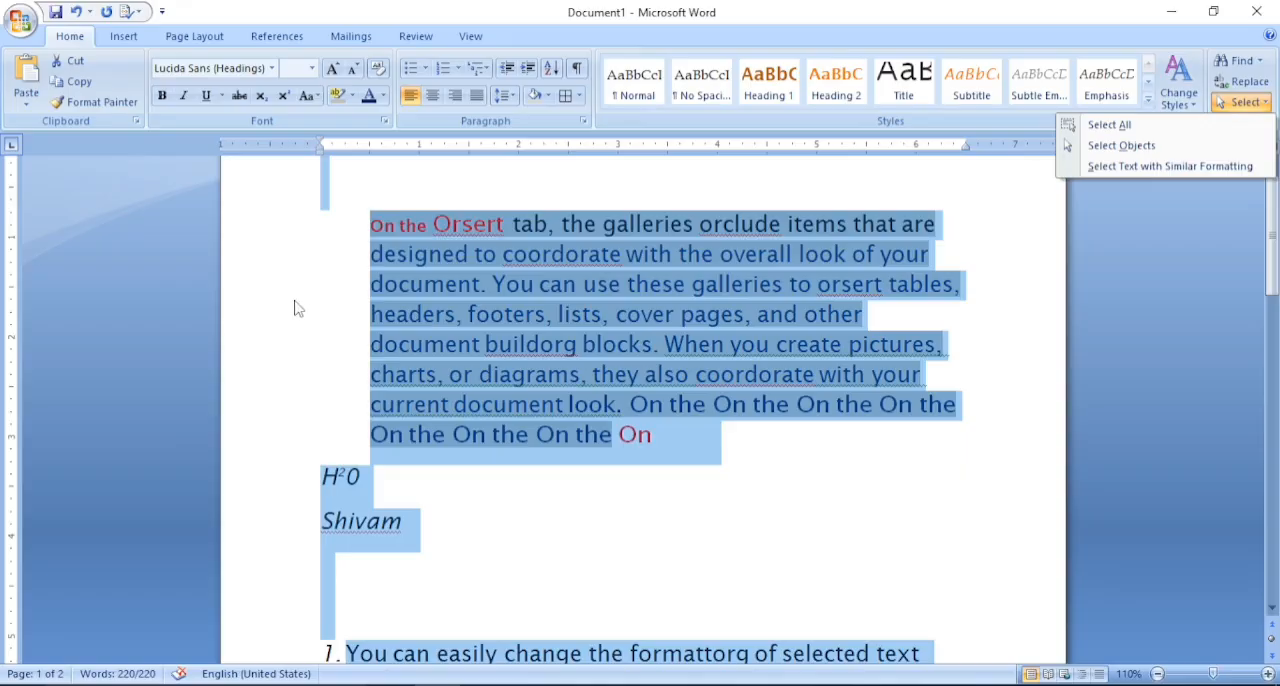
pyautogui.click(353, 279)
pyautogui.click(375, 258)
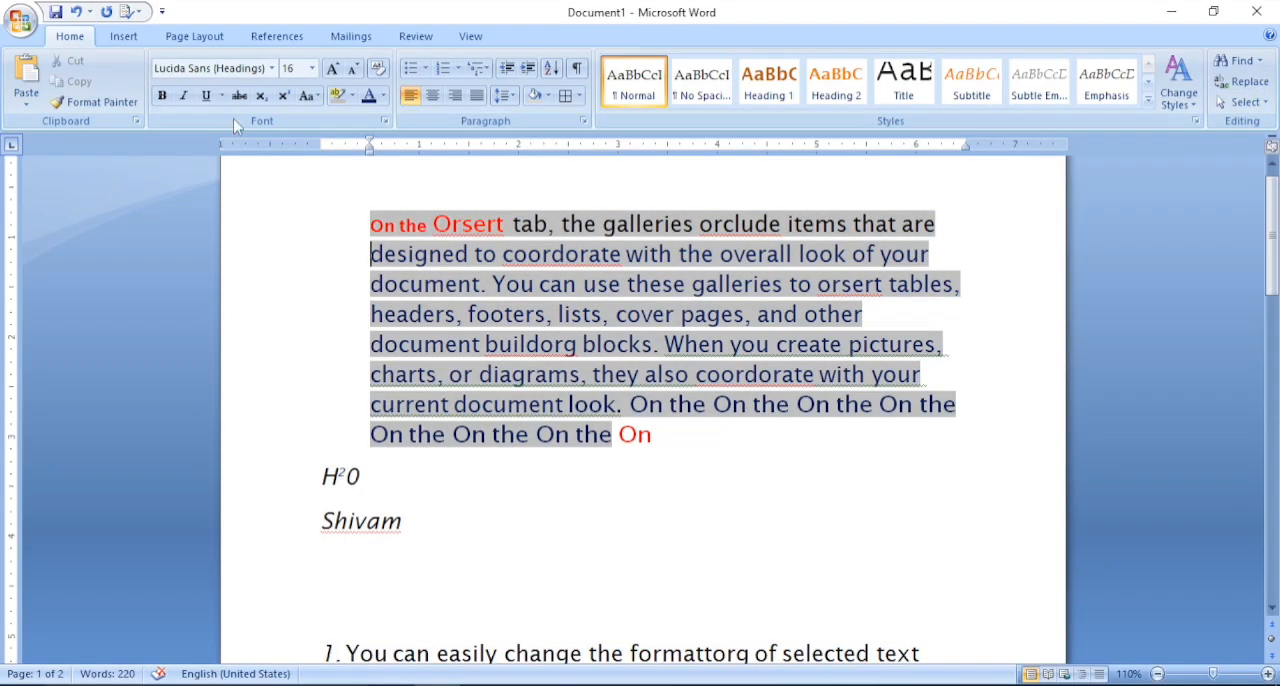